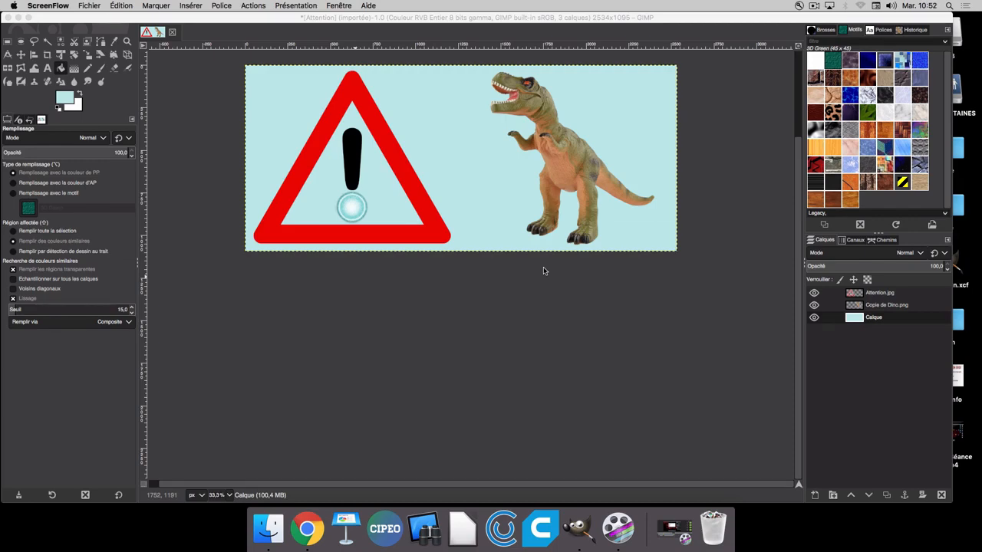
# Open the Gimp folder in 9e MITIC 19-20, reached through Documents à prendre and DCOM MITIC on the SEPT-FONTAINES share.
pyautogui.hotkey('ctrl', 'Up')
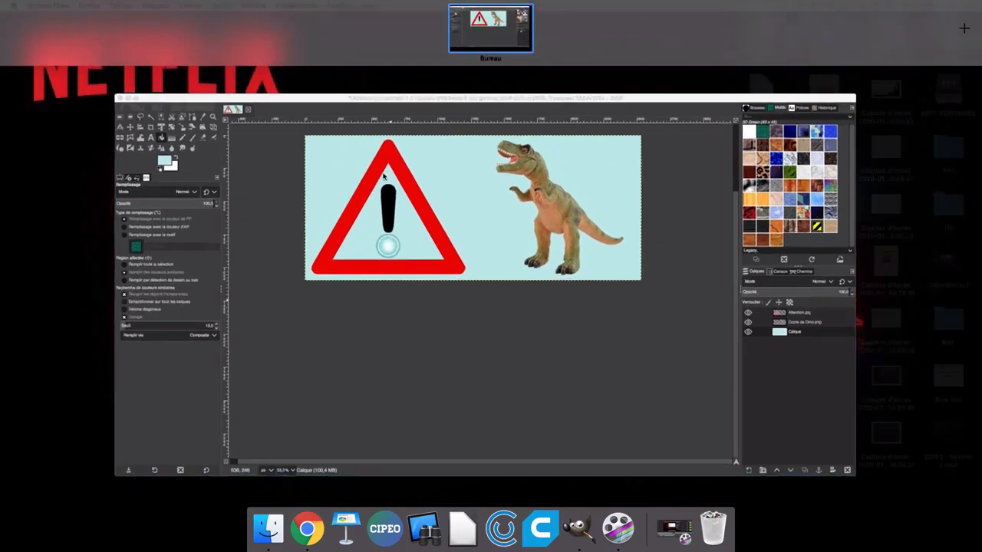
pyautogui.moveTo(2, 550)
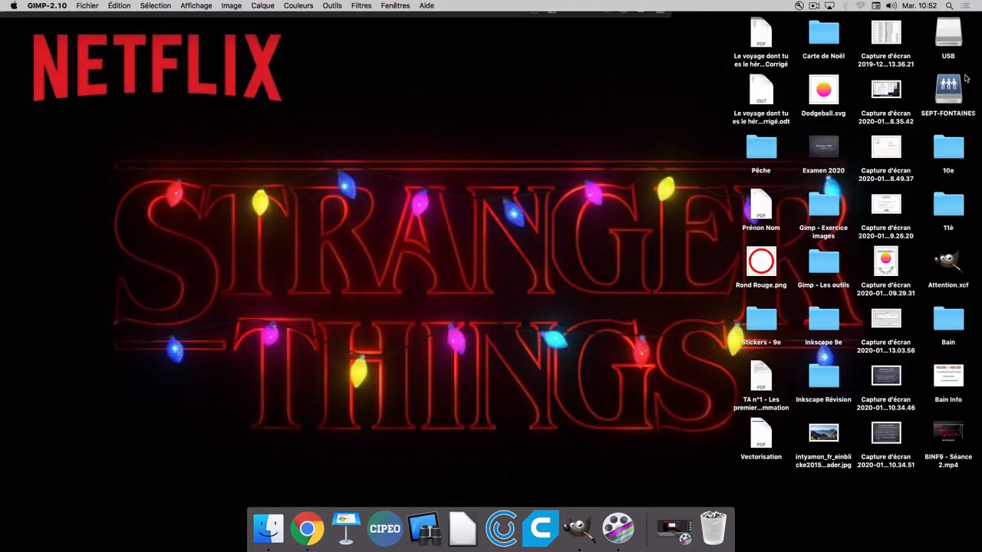
pyautogui.doubleClick(948, 88)
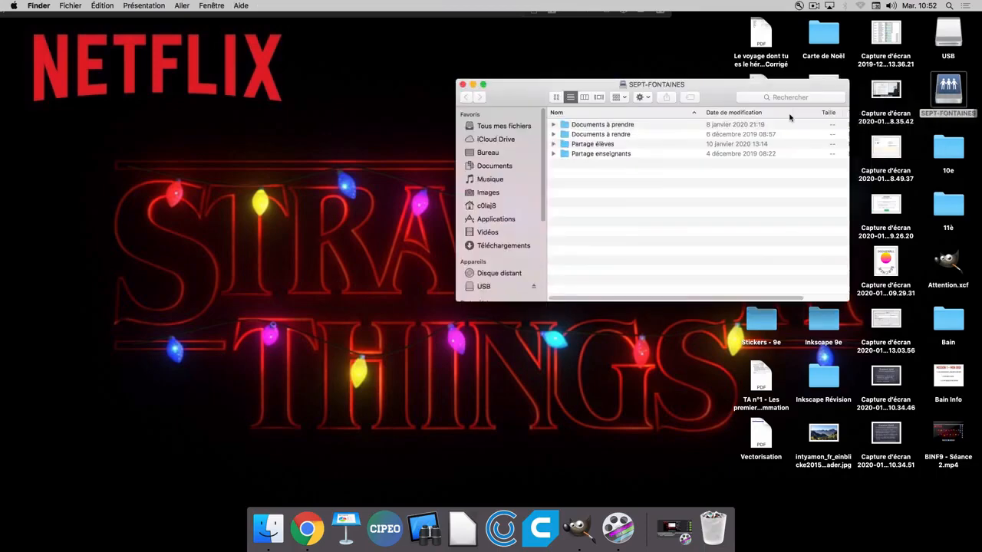
pyautogui.doubleClick(603, 126)
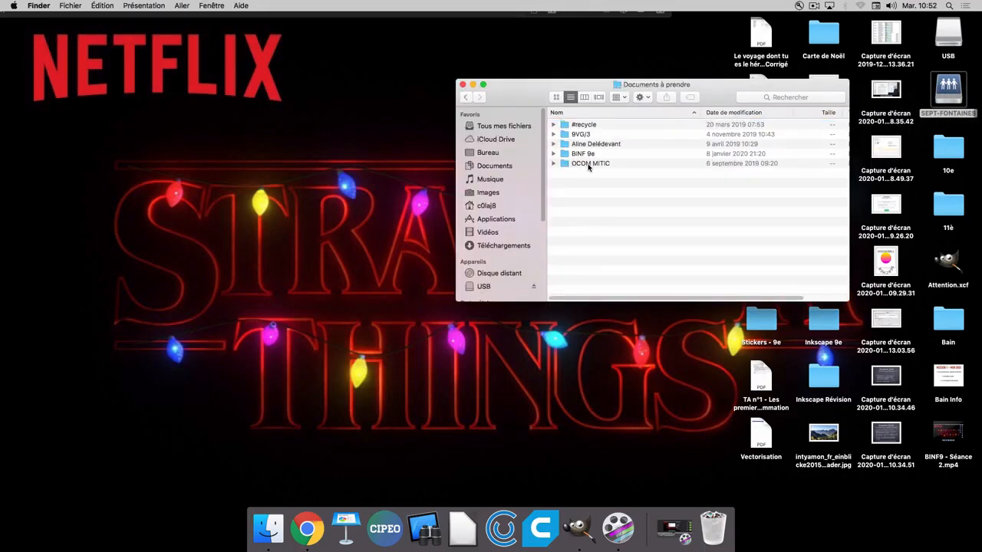
pyautogui.doubleClick(589, 166)
pyautogui.doubleClick(599, 155)
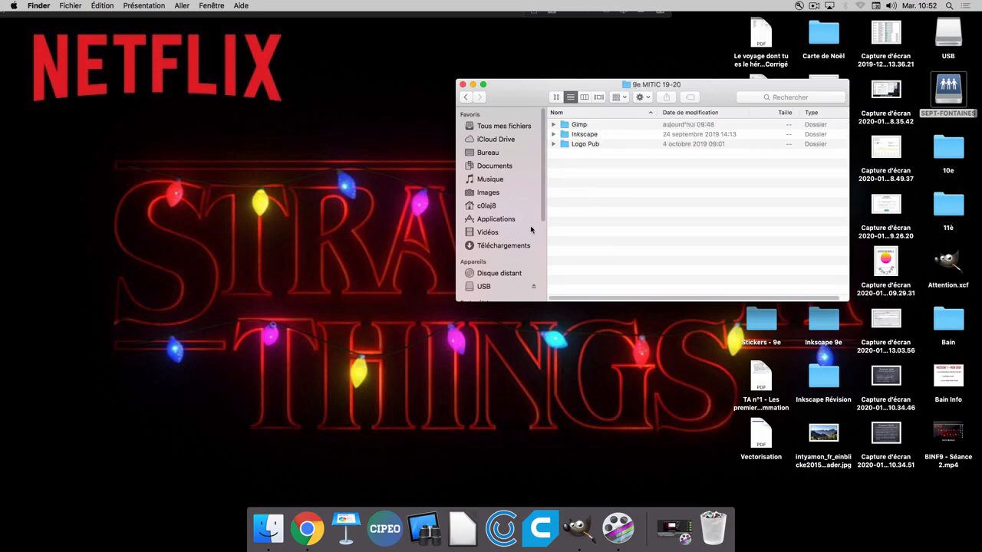
pyautogui.click(576, 127)
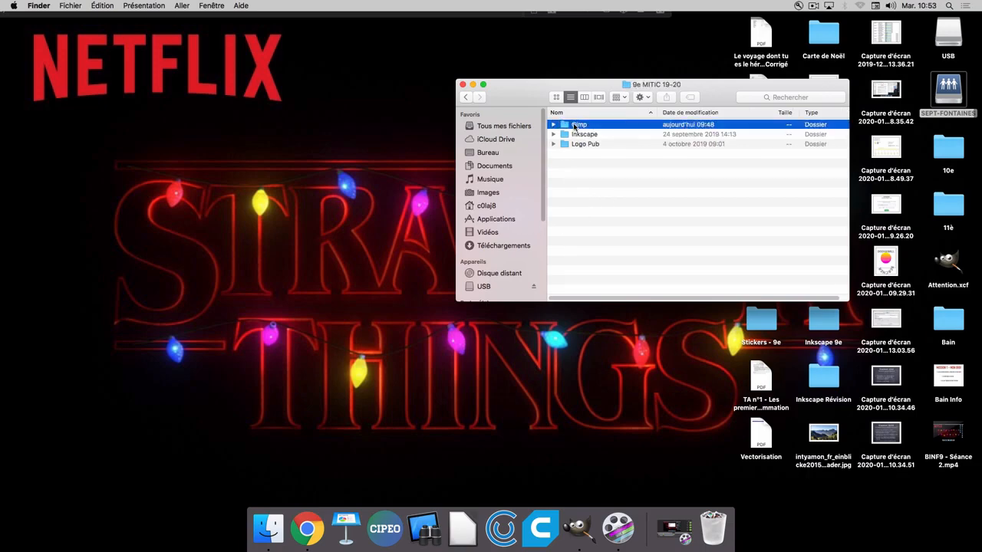
pyautogui.doubleClick(575, 127)
pyautogui.click(575, 127)
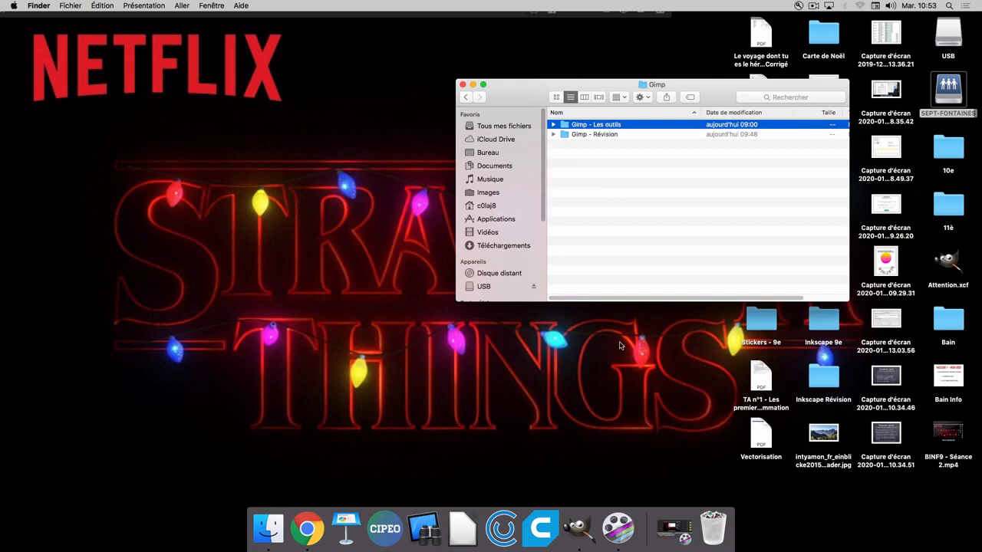
# Copy the Gimp - Les outils folder from the share into Documents and show the Documents folder.
pyautogui.moveTo(599, 126); pyautogui.dragTo(494, 168)
pyautogui.click(586, 132)
pyautogui.click(501, 167)
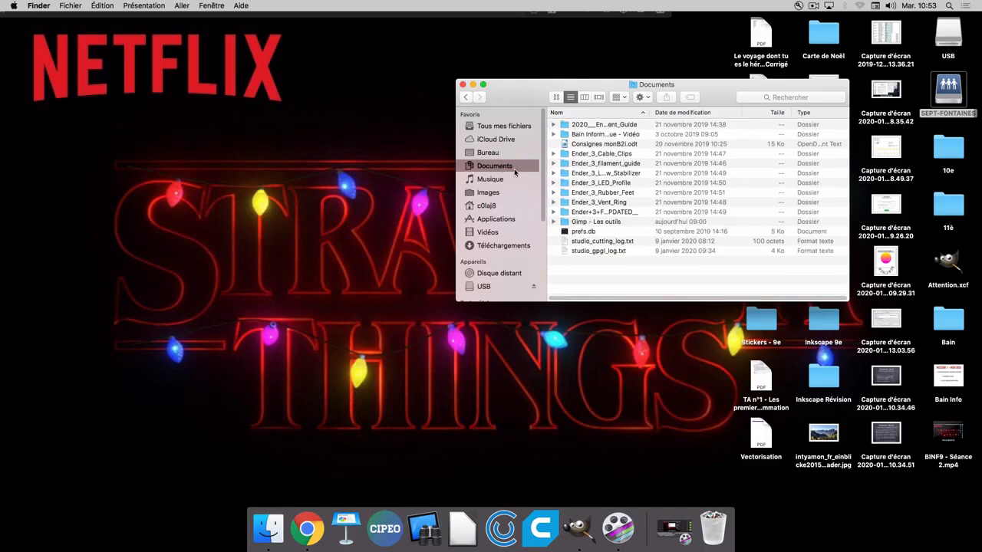
# Open the Exercice 1 - Outil (A) folder inside the Gimp - Les outils folder in Documents.
pyautogui.click(598, 222)
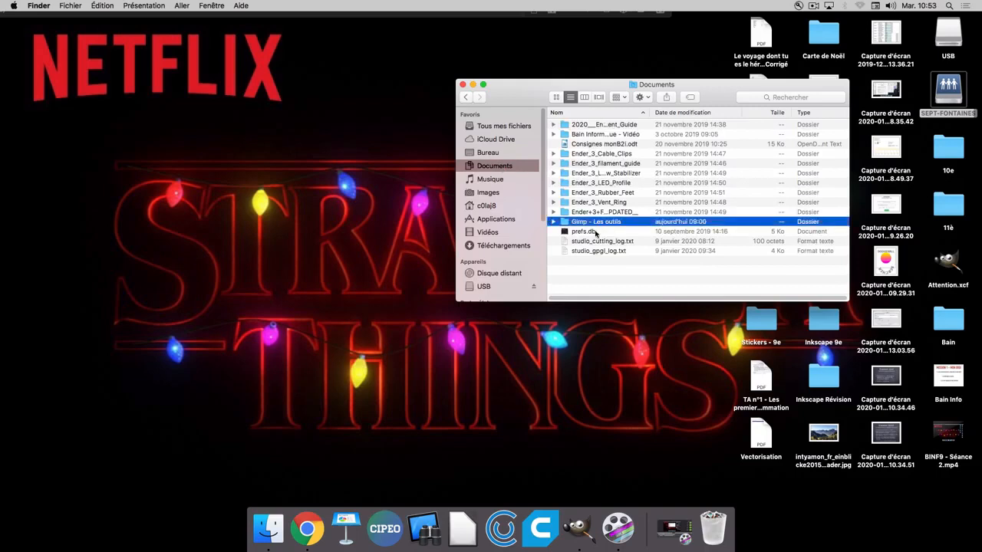
pyautogui.doubleClick(604, 222)
pyautogui.moveTo(510, 99); pyautogui.dragTo(333, 97)
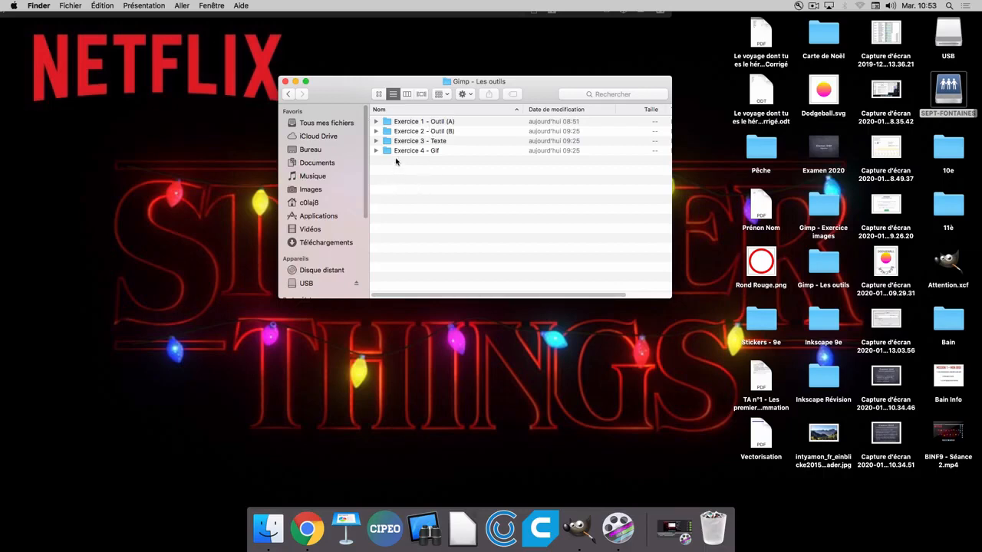
pyautogui.click(422, 124)
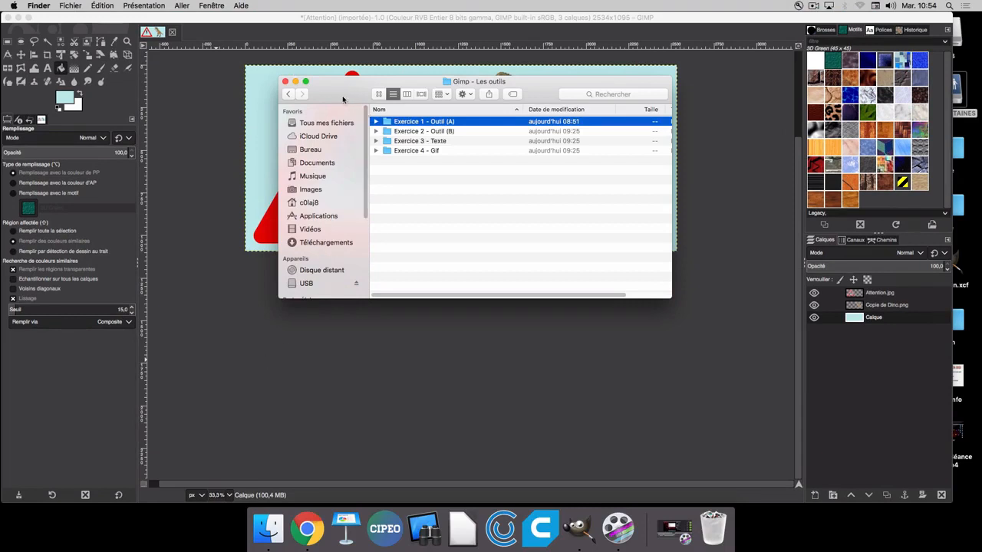
pyautogui.moveTo(345, 100); pyautogui.dragTo(326, 106)
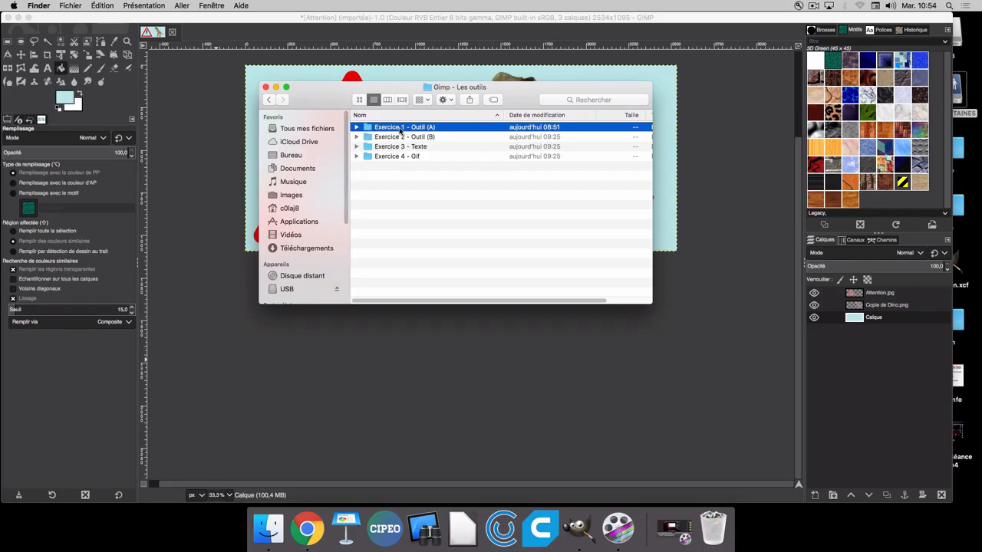
pyautogui.doubleClick(400, 130)
pyautogui.moveTo(332, 93); pyautogui.dragTo(549, 88)
# Preview the exercise images Attention.jpg, Dino.png and Soleil.jpg one after the other.
pyautogui.click(642, 118)
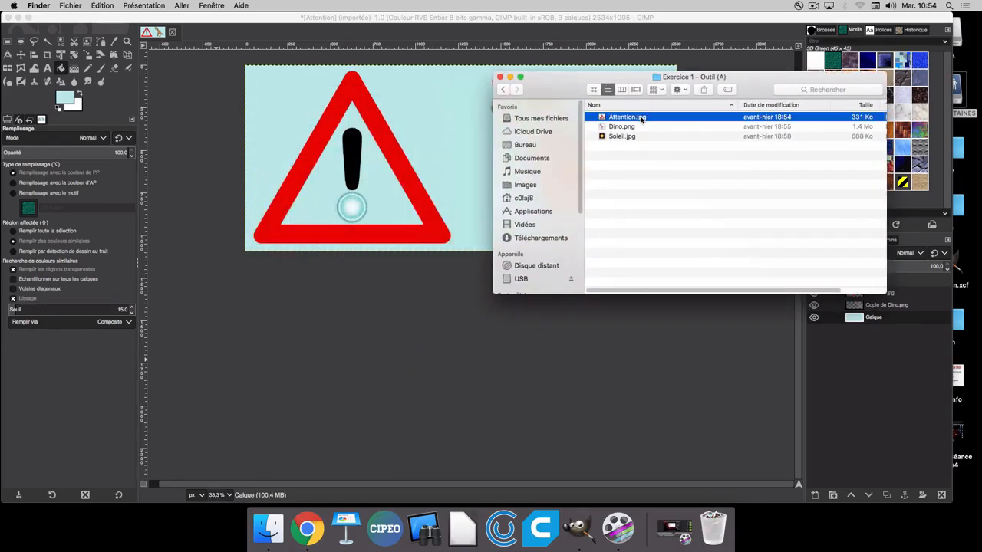
pyautogui.press('space')
pyautogui.press('space')
pyautogui.press('Down')
pyautogui.press('space')
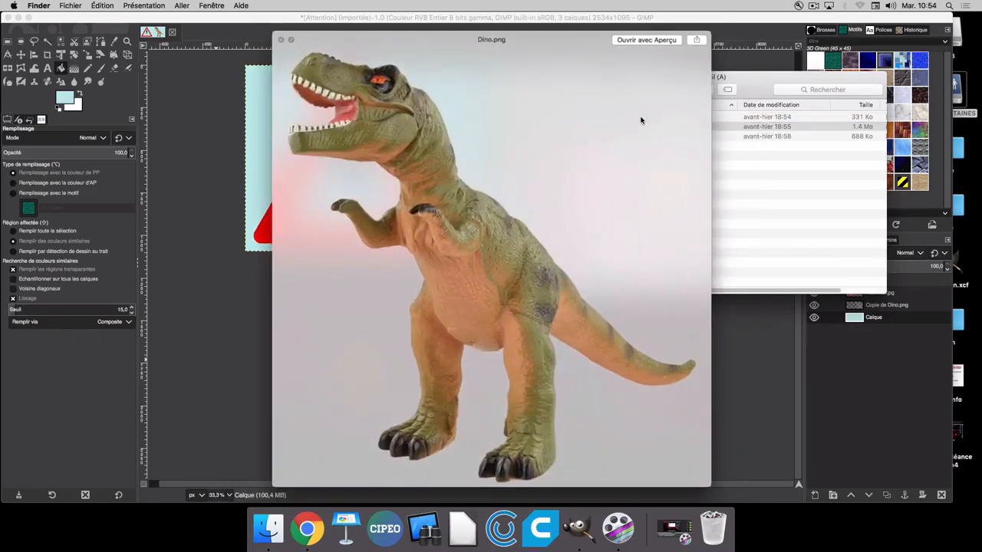
pyautogui.press('space')
pyautogui.press('Down')
pyautogui.press('space')
pyautogui.press('space')
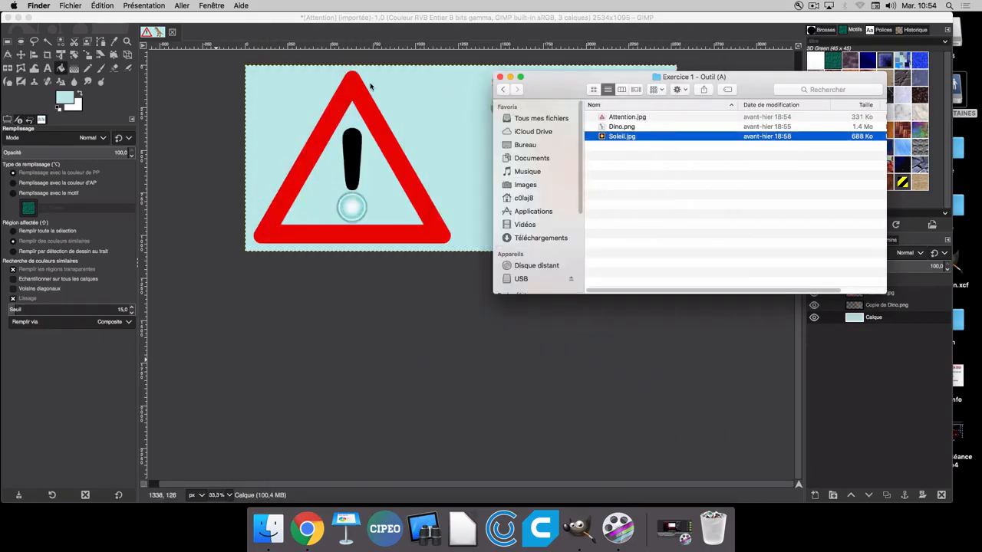
# Switch to GIMP and review the export options for the warning sign and dinosaur image without exporting it.
pyautogui.click(242, 30)
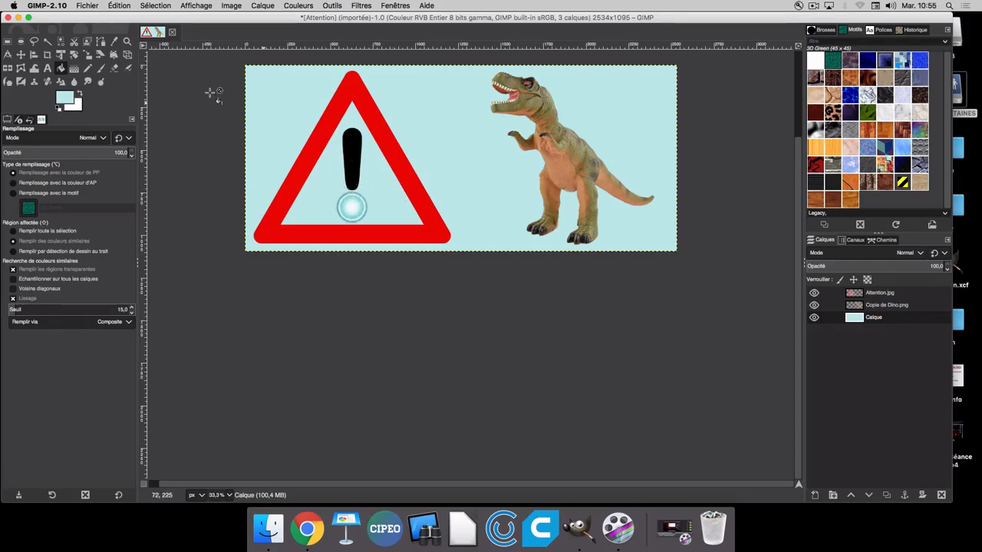
pyautogui.click(86, 5)
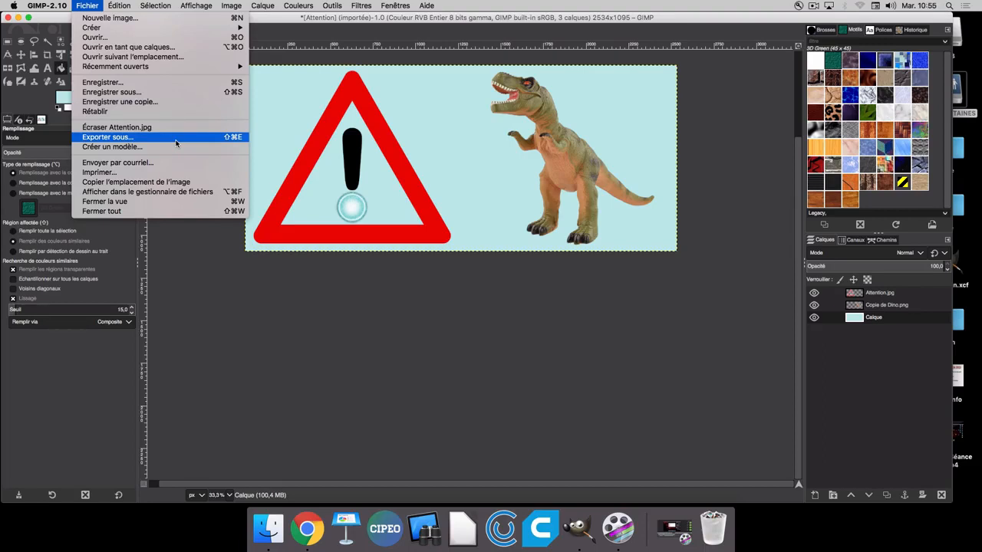
pyautogui.click(130, 142)
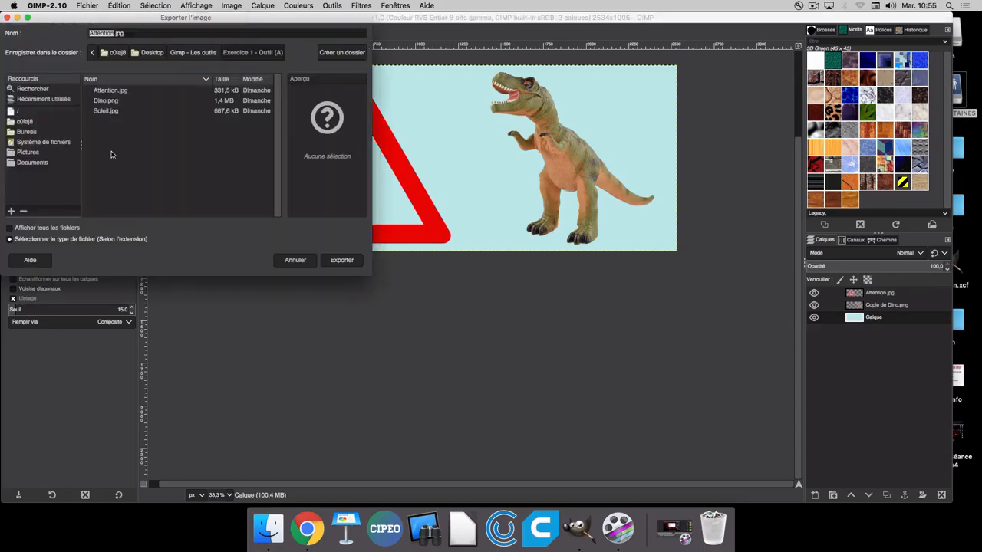
pyautogui.moveTo(97, 16); pyautogui.dragTo(143, 16)
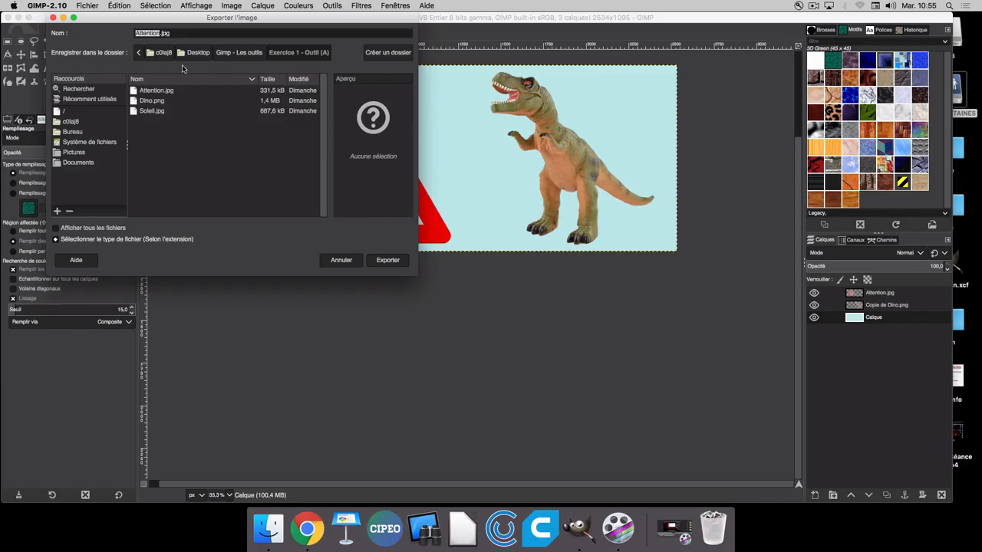
pyautogui.click(352, 265)
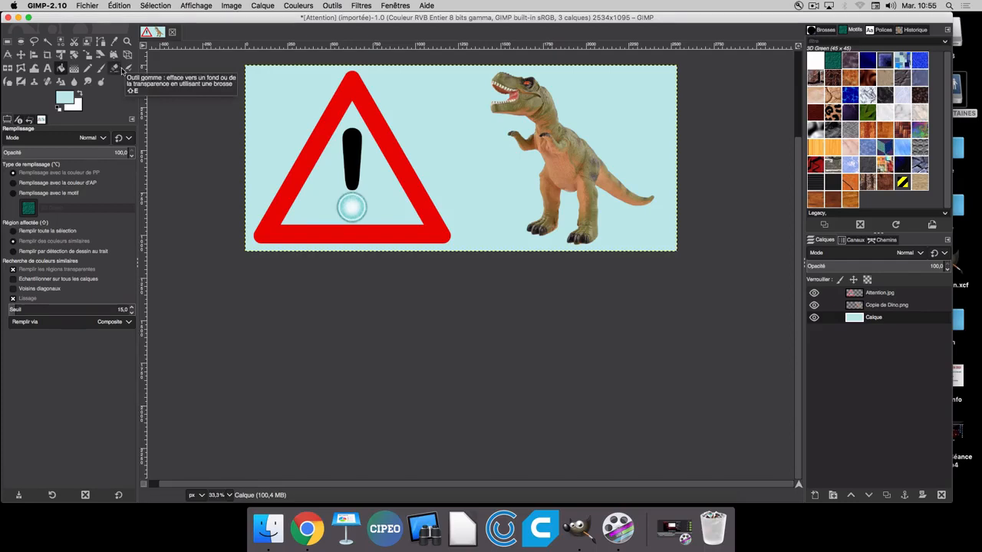
# Review the XCF save options and file name for the warning sign and dinosaur image without saving it.
pyautogui.click(87, 5)
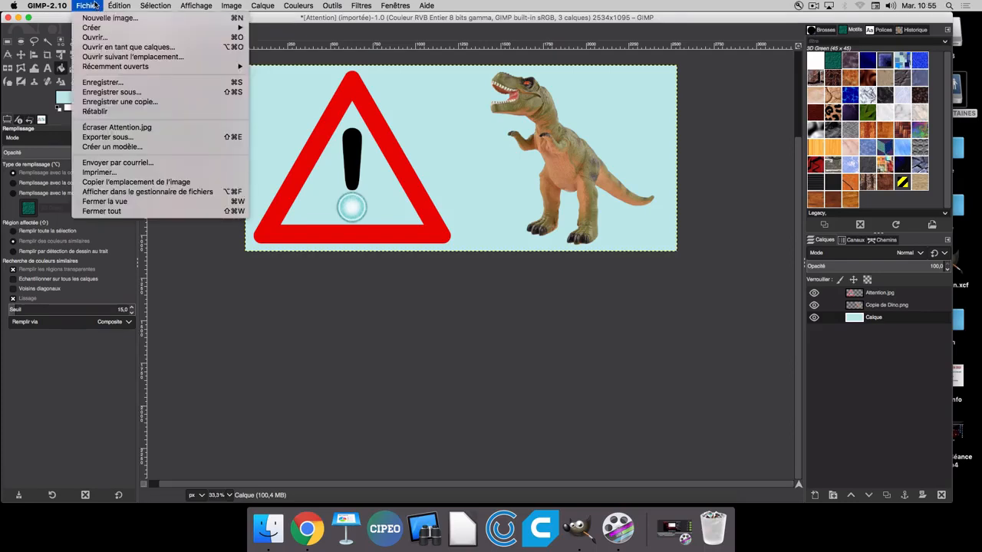
pyautogui.click(129, 83)
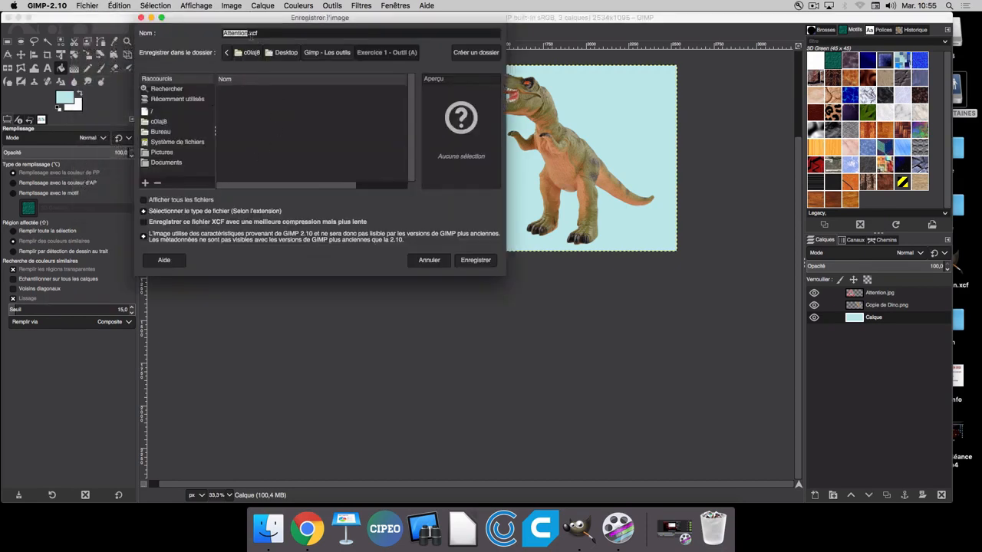
pyautogui.doubleClick(251, 34)
pyautogui.click(429, 261)
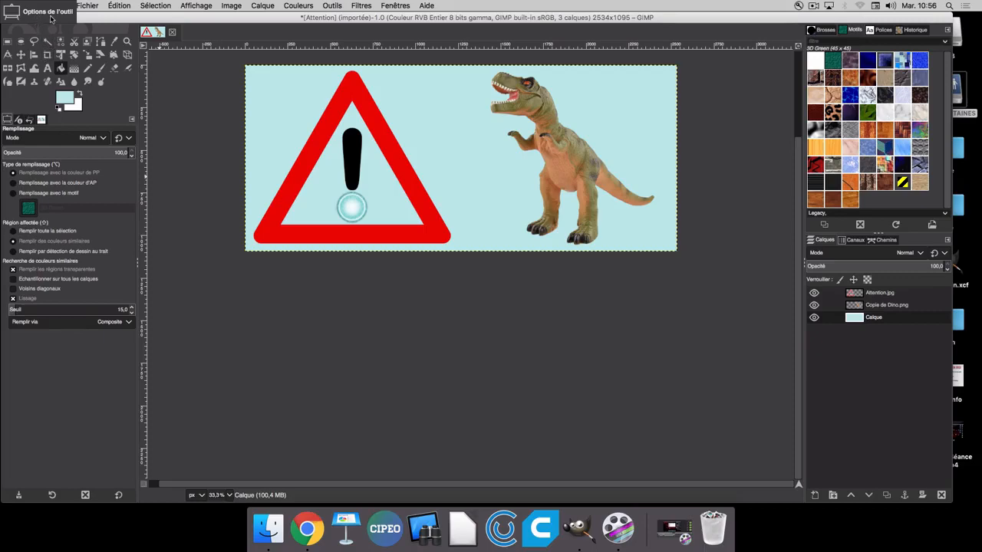
pyautogui.moveTo(117, 22); pyautogui.dragTo(136, 39)
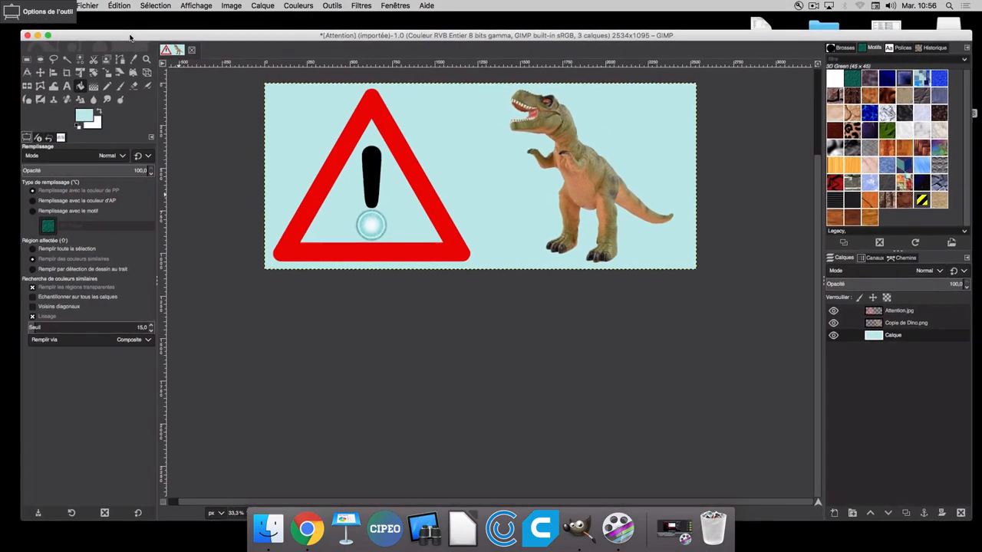
pyautogui.click(81, 8)
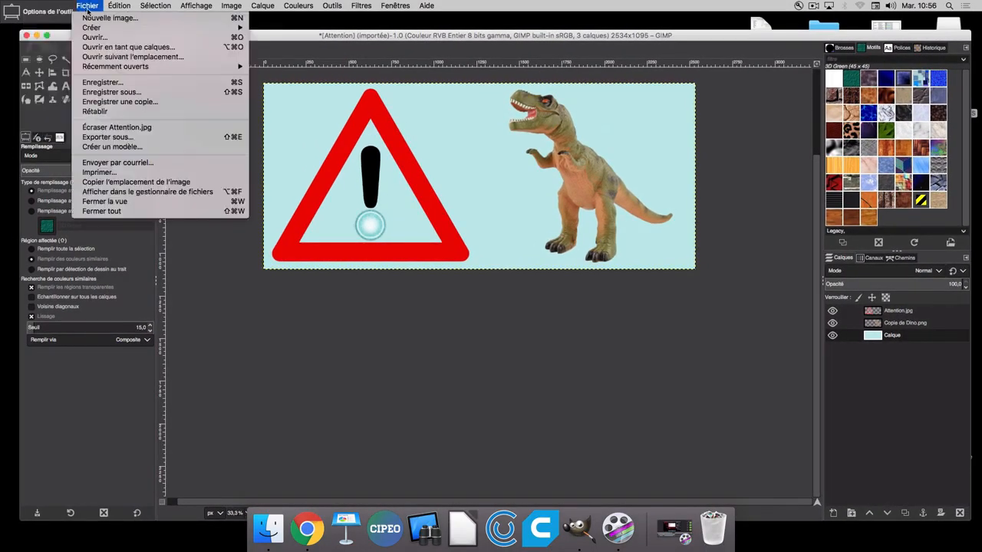
pyautogui.moveTo(44, 11)
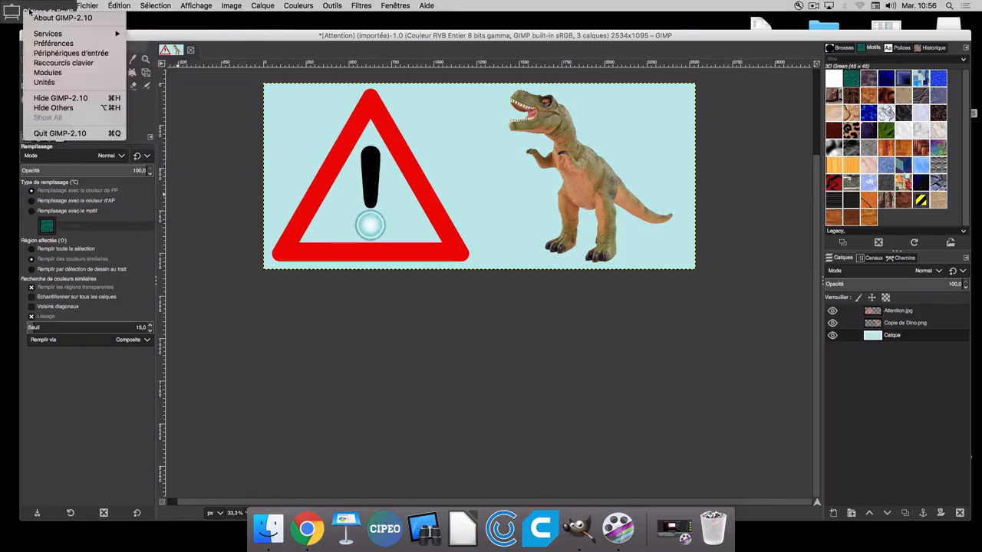
pyautogui.click(53, 11)
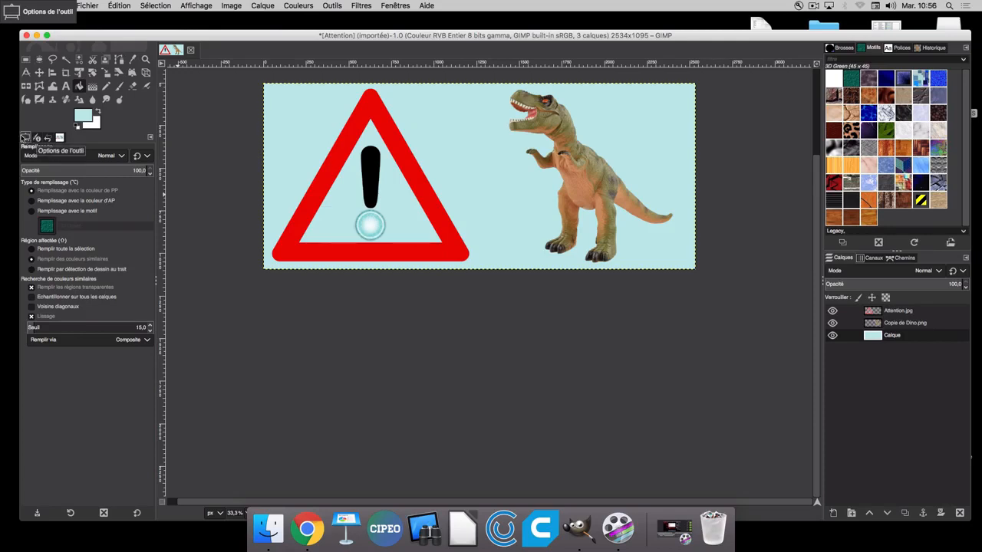
pyautogui.moveTo(25, 139); pyautogui.dragTo(27, 125)
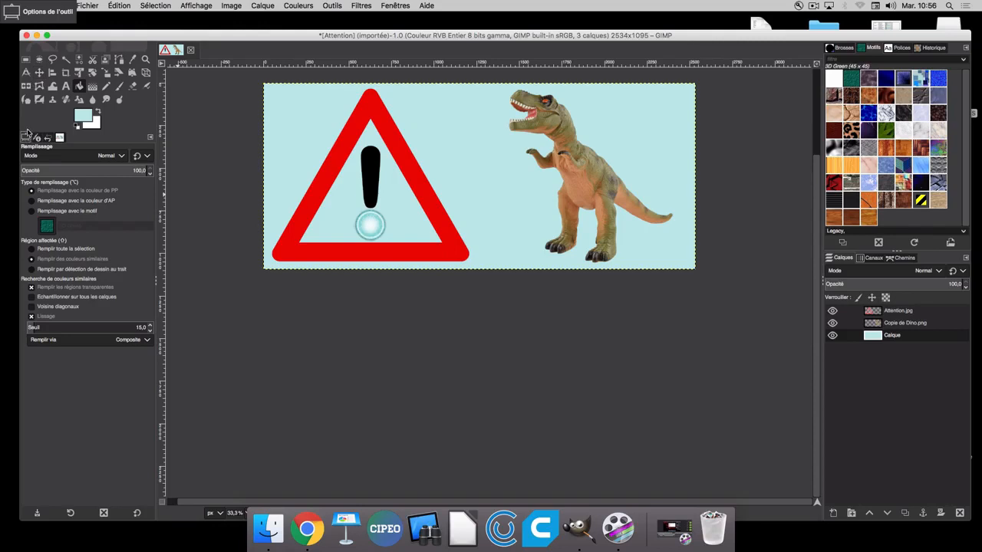
pyautogui.moveTo(25, 137)
pyautogui.mouseDown()
pyautogui.moveTo(31, 129)
pyautogui.moveTo(28, 138)
pyautogui.mouseUp()
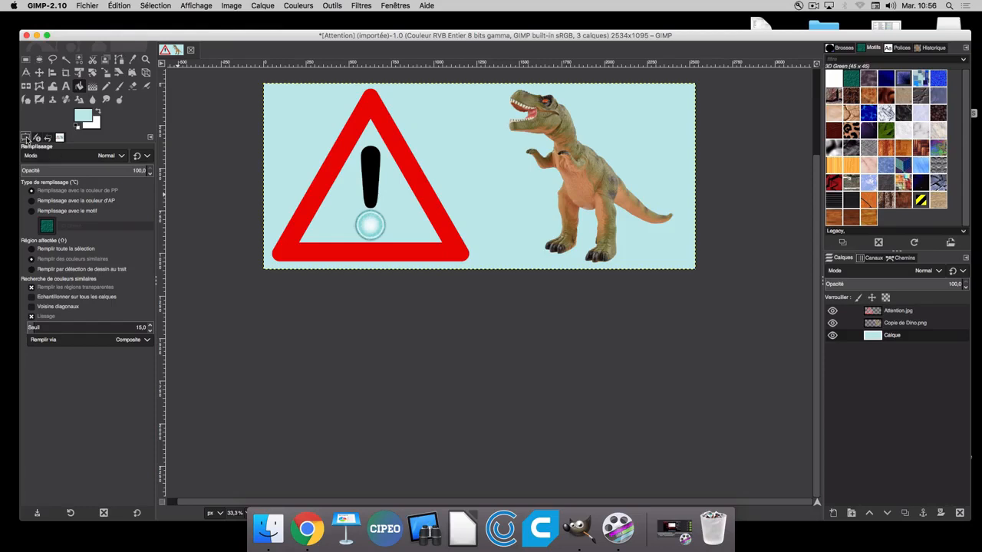
pyautogui.moveTo(27, 139)
pyautogui.mouseDown()
pyautogui.moveTo(29, 123)
pyautogui.moveTo(28, 134)
pyautogui.mouseUp()
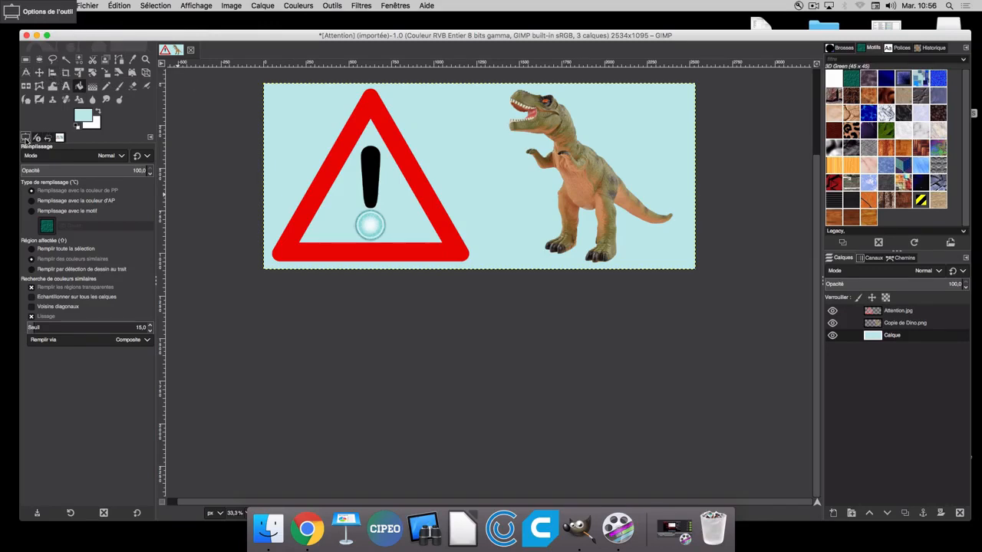
pyautogui.moveTo(26, 140)
pyautogui.mouseDown()
pyautogui.moveTo(28, 125)
pyautogui.moveTo(25, 136)
pyautogui.mouseUp()
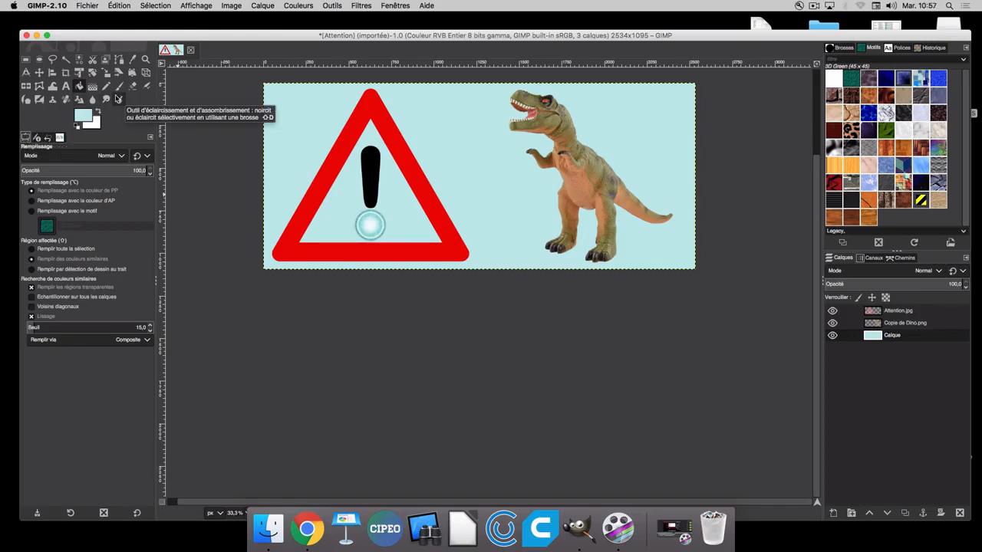
# Open Attention.jpg from the Exercice 1 - Outil (A) folder as a new image.
pyautogui.click(86, 6)
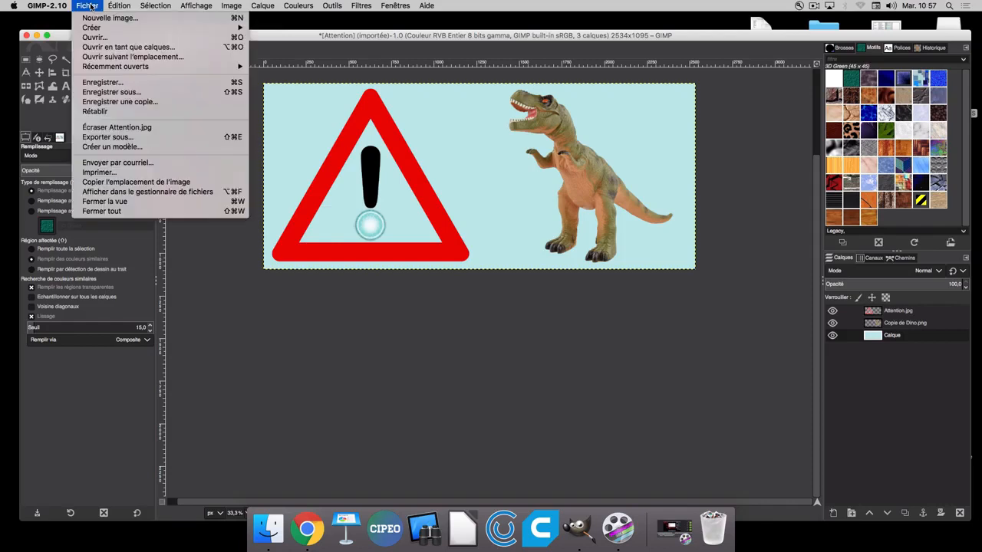
pyautogui.click(110, 43)
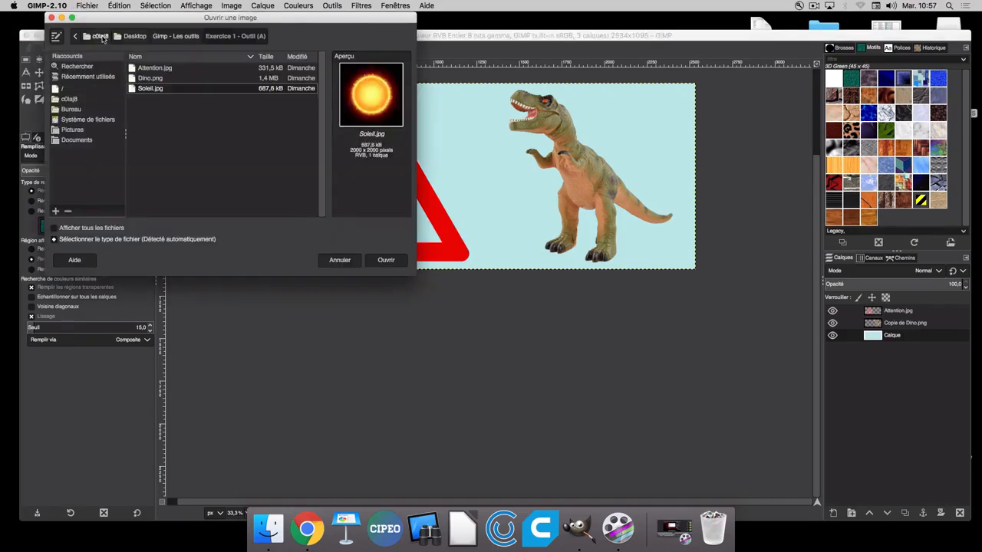
pyautogui.click(189, 70)
pyautogui.click(386, 260)
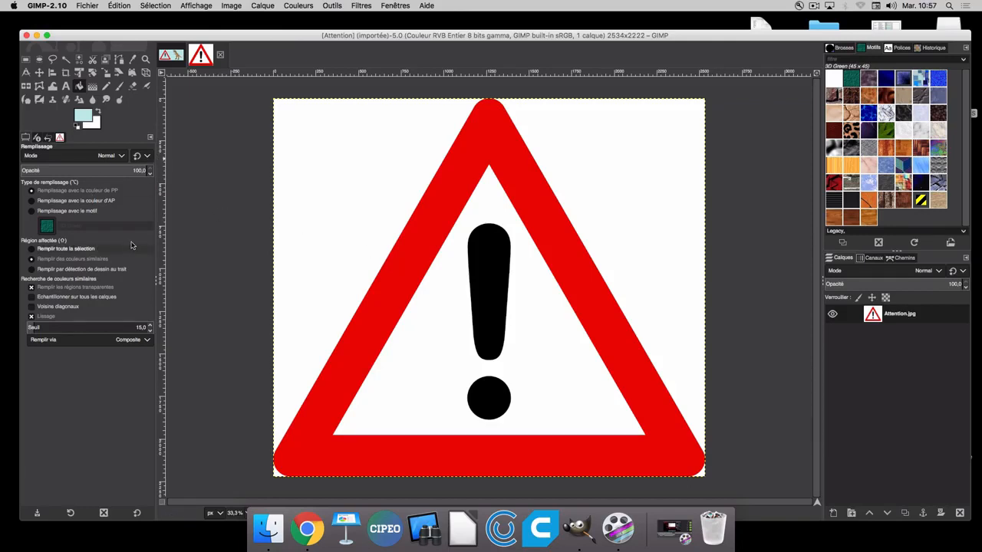
# Try the Rectangle Select tool in the white area, then frame the exclamation mark's bar with a selection of about 315 × 867 px.
pyautogui.click(39, 60)
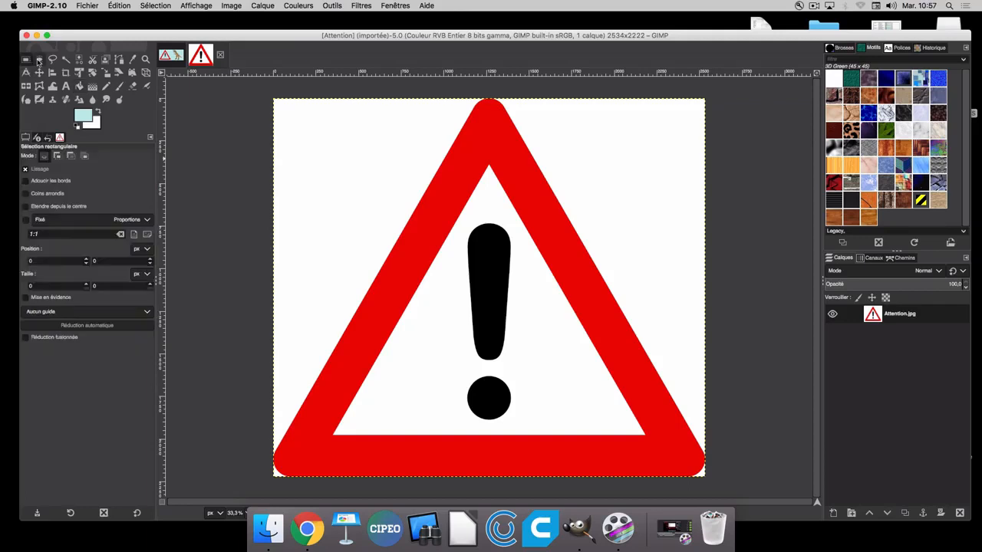
pyautogui.click(51, 60)
pyautogui.click(65, 60)
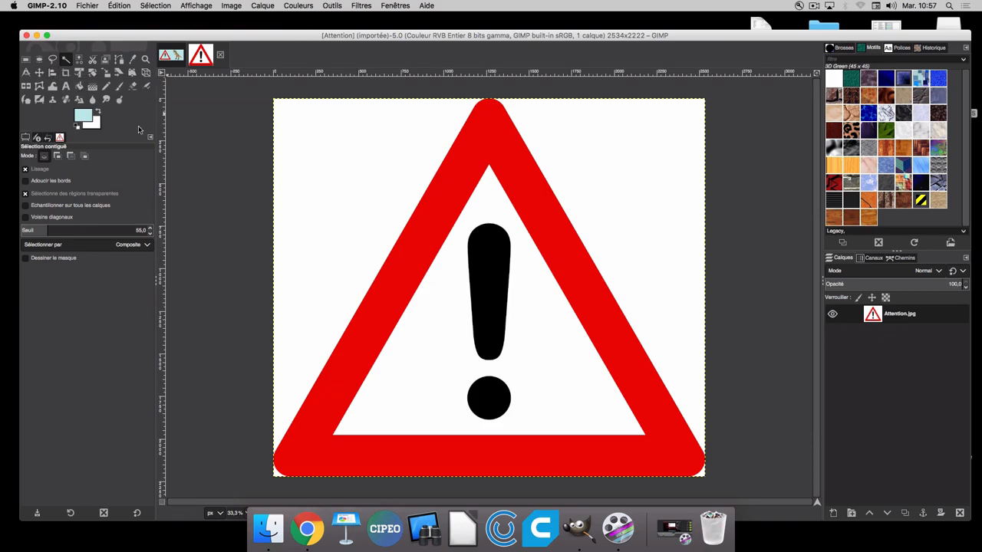
pyautogui.click(26, 60)
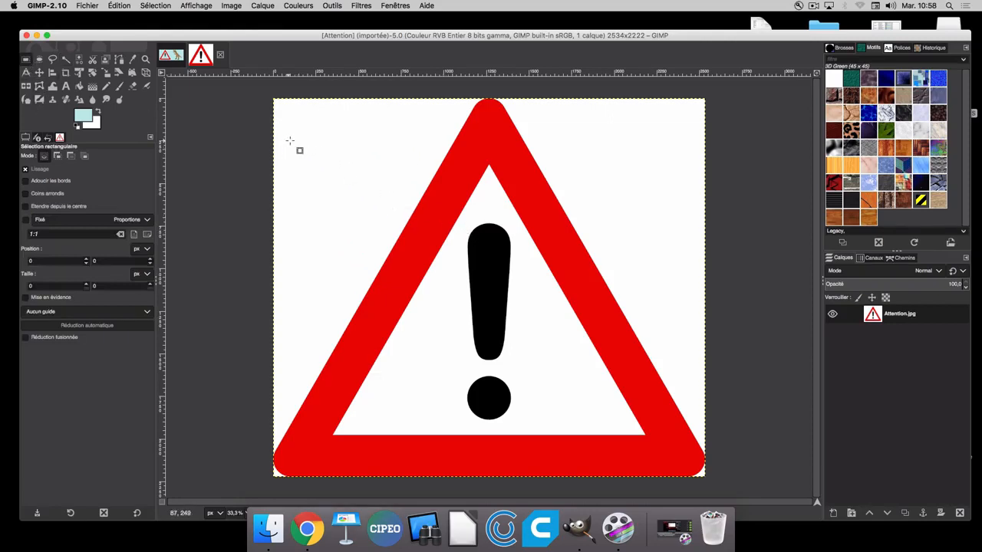
pyautogui.moveTo(315, 130); pyautogui.dragTo(374, 246)
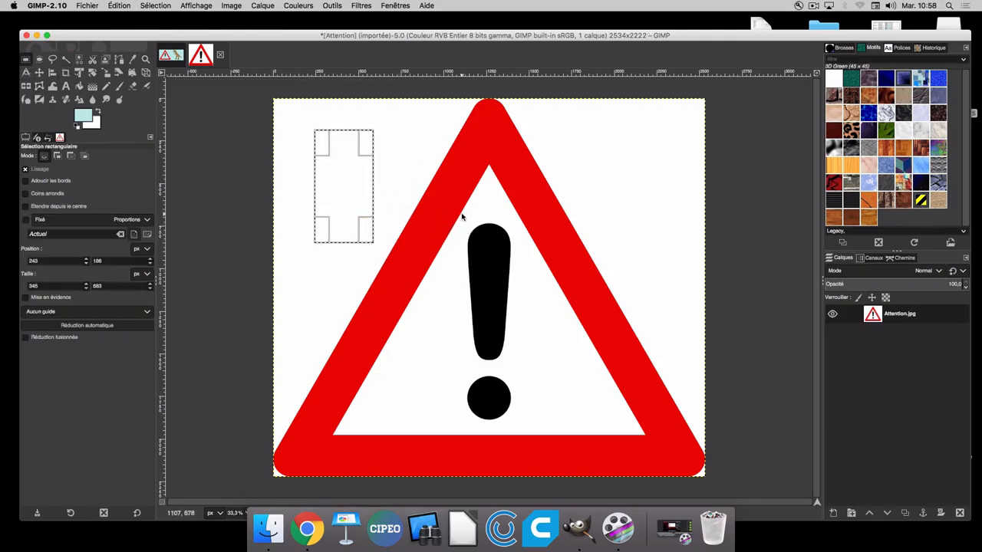
pyautogui.moveTo(368, 153)
pyautogui.mouseDown()
pyautogui.moveTo(324, 194)
pyautogui.moveTo(414, 131)
pyautogui.moveTo(366, 136)
pyautogui.mouseUp()
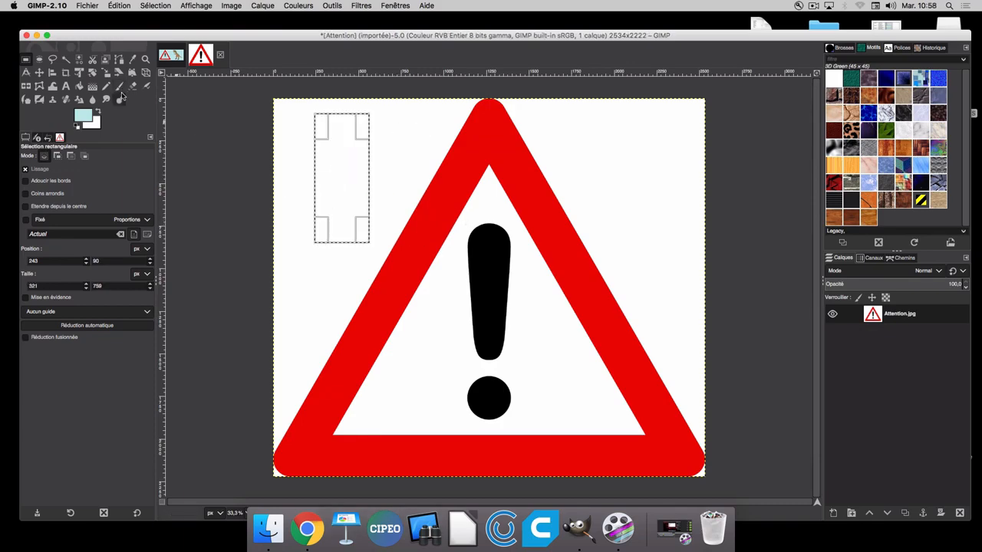
pyautogui.moveTo(464, 221); pyautogui.dragTo(491, 373)
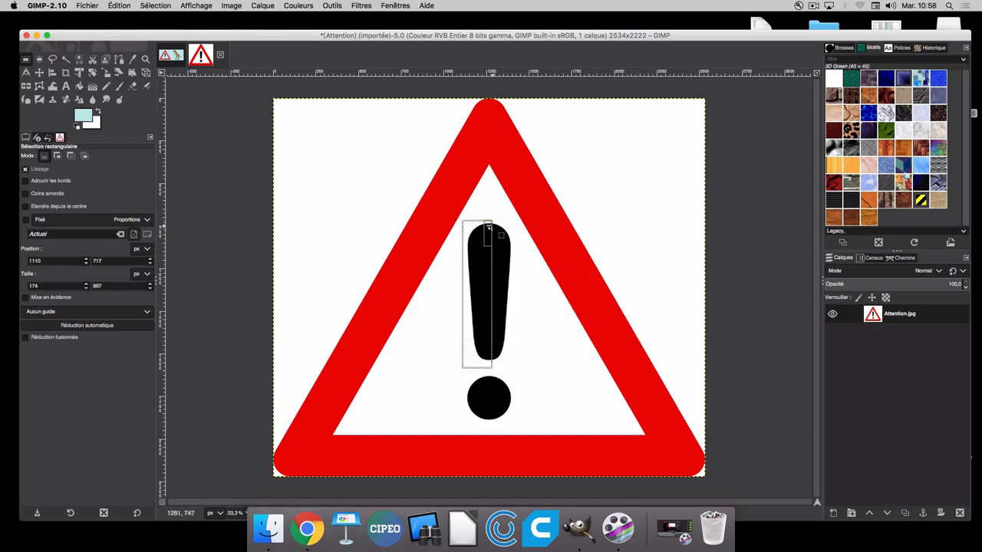
pyautogui.moveTo(488, 228); pyautogui.dragTo(510, 231)
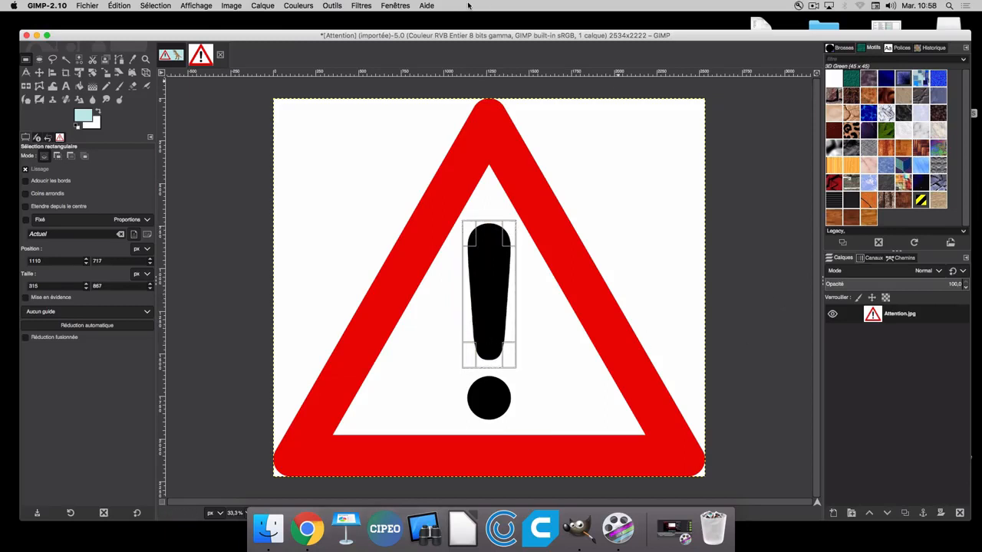
# Add an alpha channel to the Attention.jpg layer and undo the trial deletion of the selected bar.
pyautogui.rightClick(893, 313)
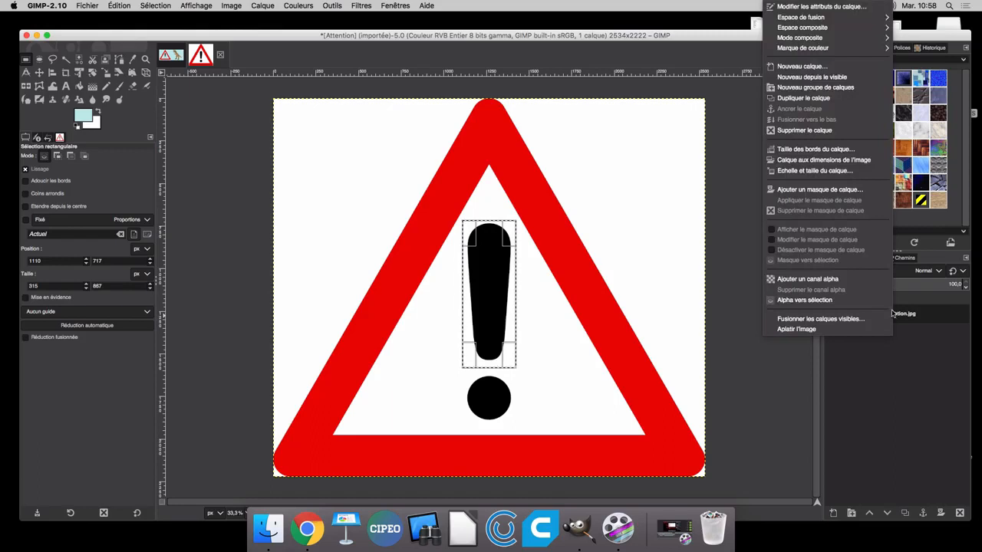
pyautogui.click(828, 281)
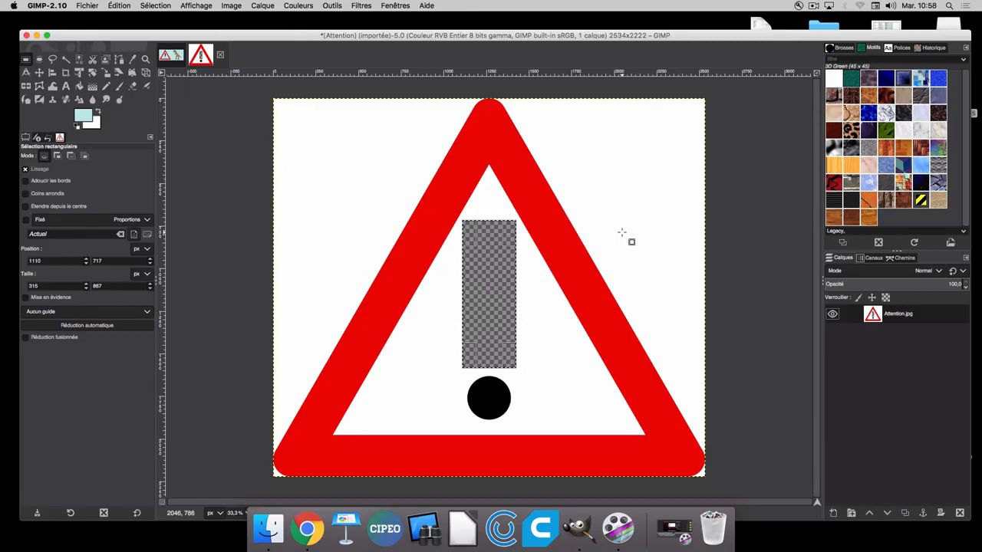
pyautogui.press('super+z')
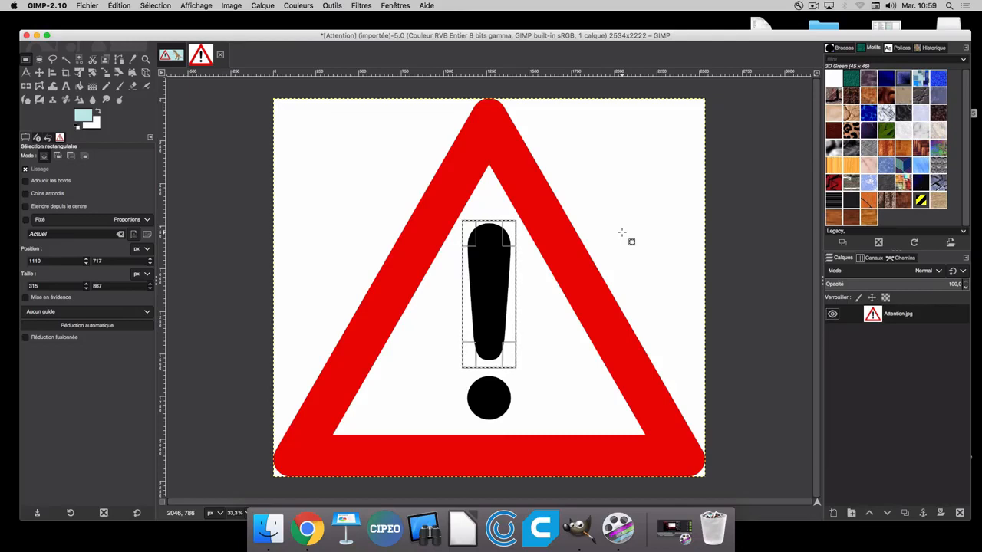
# Replace the bar selection with the whole image, try deleting its content and undo the deletion.
pyautogui.click(621, 232)
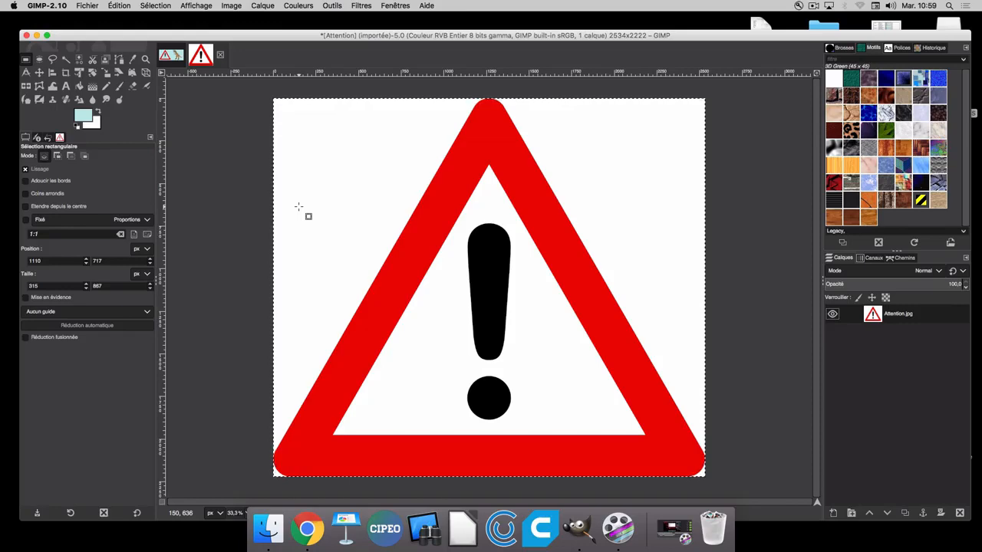
pyautogui.press('Delete')
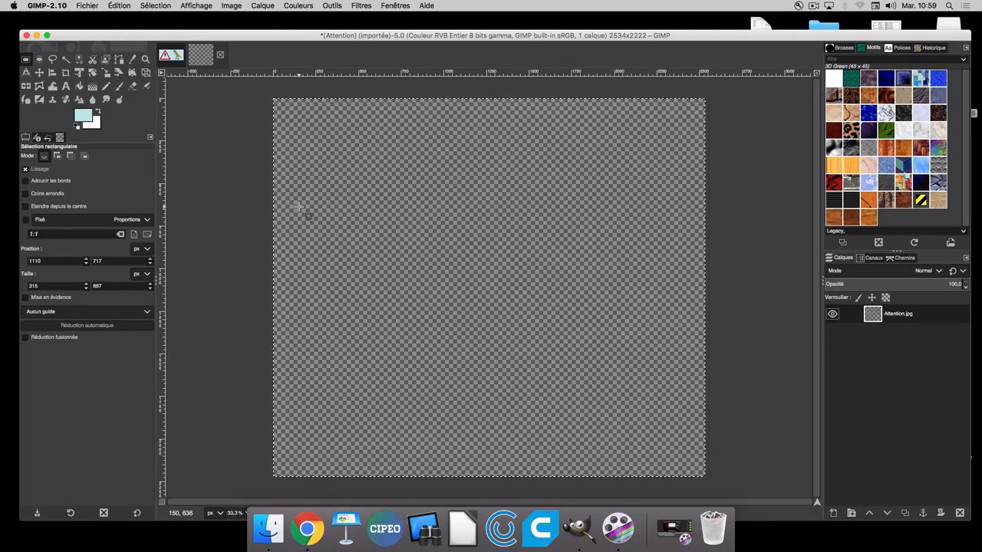
pyautogui.press('super+z')
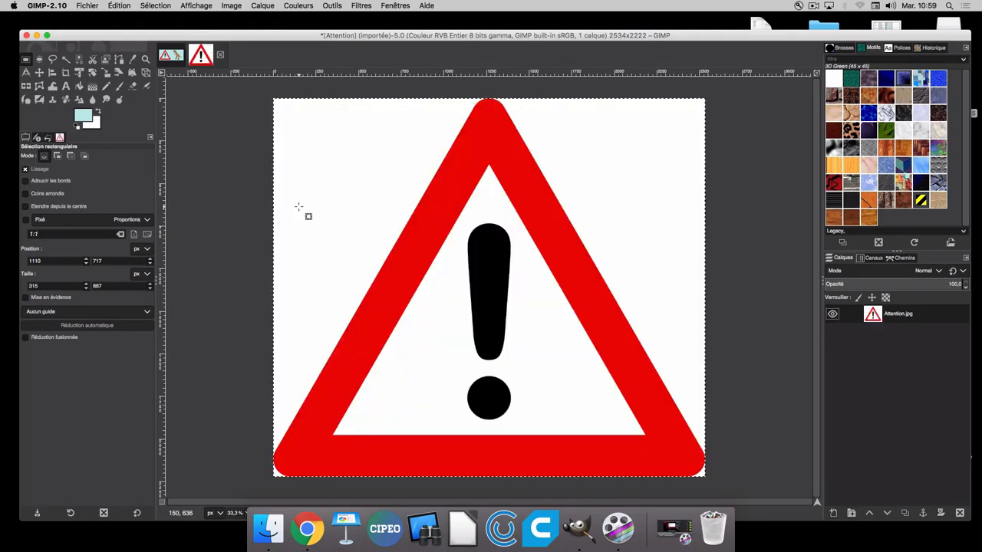
# Draw an elliptical selection of about 576 × 354 px around the exclamation mark's dot and deselect it.
pyautogui.click(39, 61)
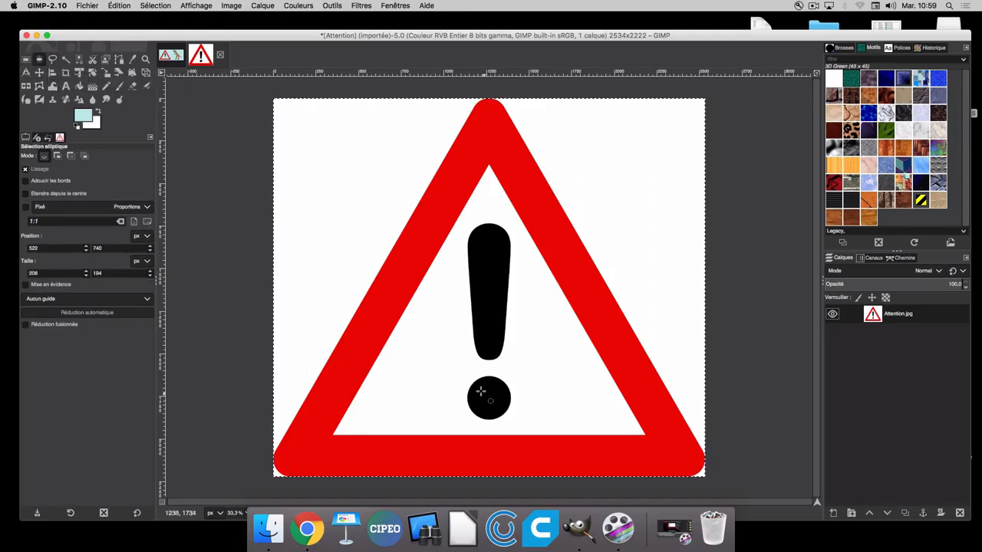
pyautogui.moveTo(447, 368); pyautogui.dragTo(543, 425)
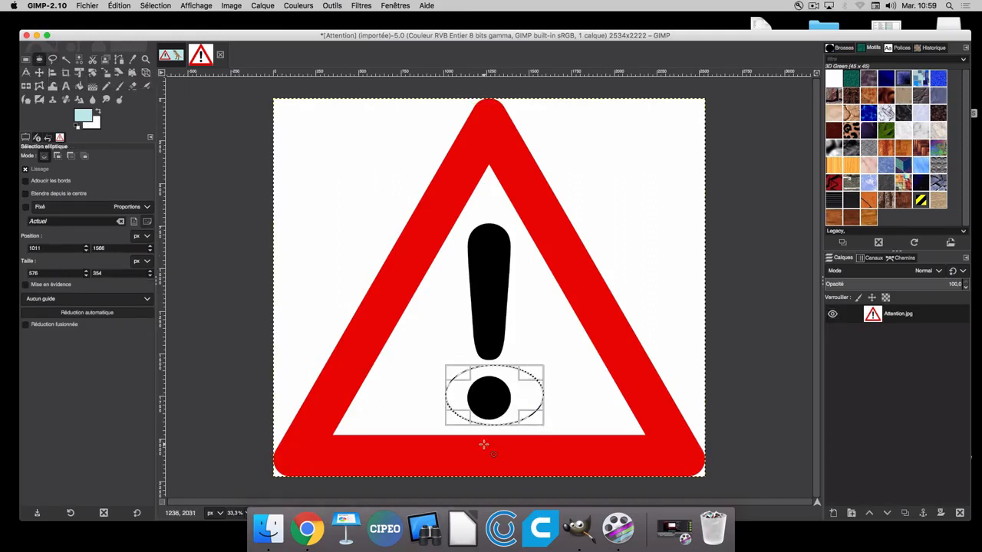
pyautogui.press('ctrl')
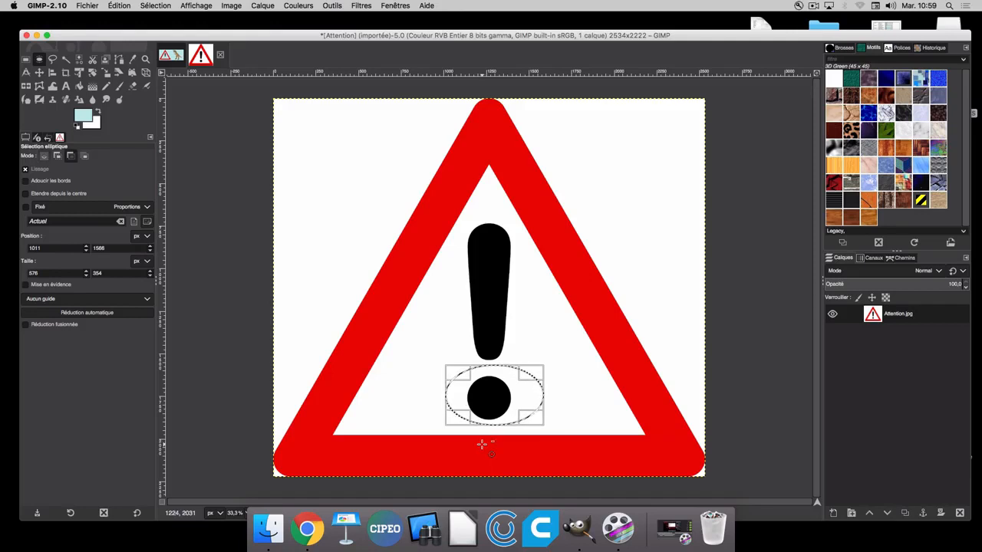
pyautogui.hotkey('ctrl', 'shift', 'a')
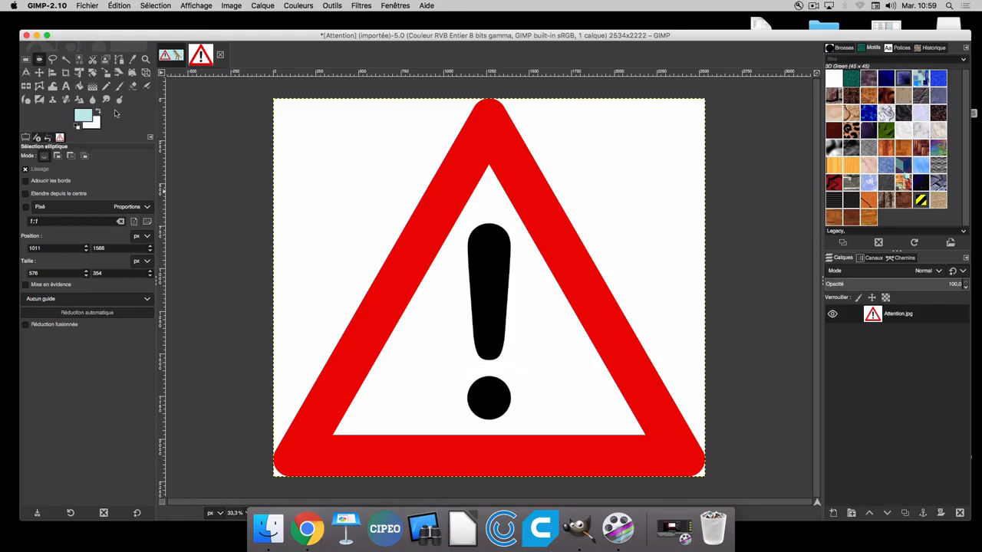
# Outline an irregular area in the white background beside the triangle with Free Select, try deleting it and undo the deletion.
pyautogui.click(52, 60)
pyautogui.moveTo(362, 157)
pyautogui.mouseDown()
pyautogui.moveTo(320, 177)
pyautogui.moveTo(329, 212)
pyautogui.moveTo(310, 266)
pyautogui.moveTo(384, 255)
pyautogui.moveTo(367, 188)
pyautogui.moveTo(399, 156)
pyautogui.moveTo(361, 158)
pyautogui.mouseUp()
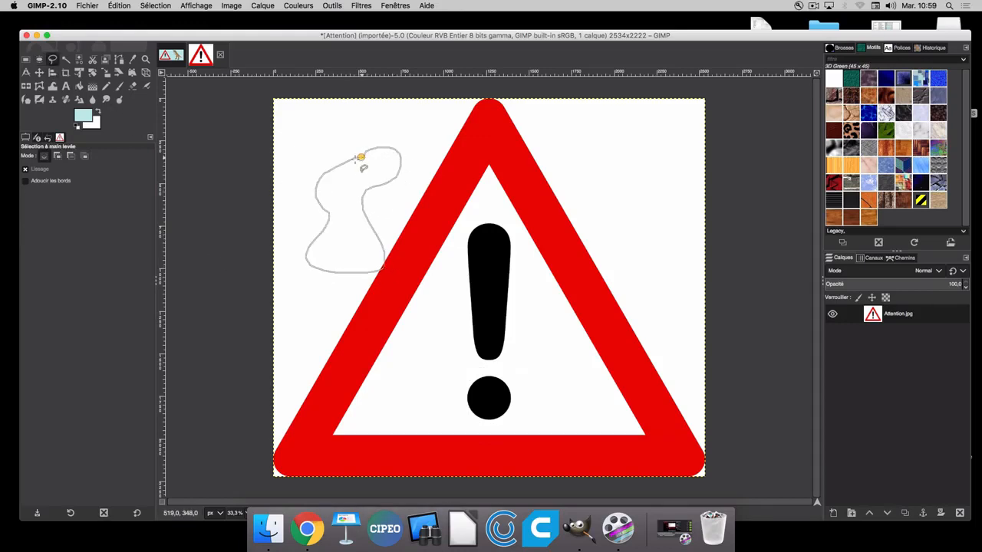
pyautogui.doubleClick(323, 258)
pyautogui.press('Delete')
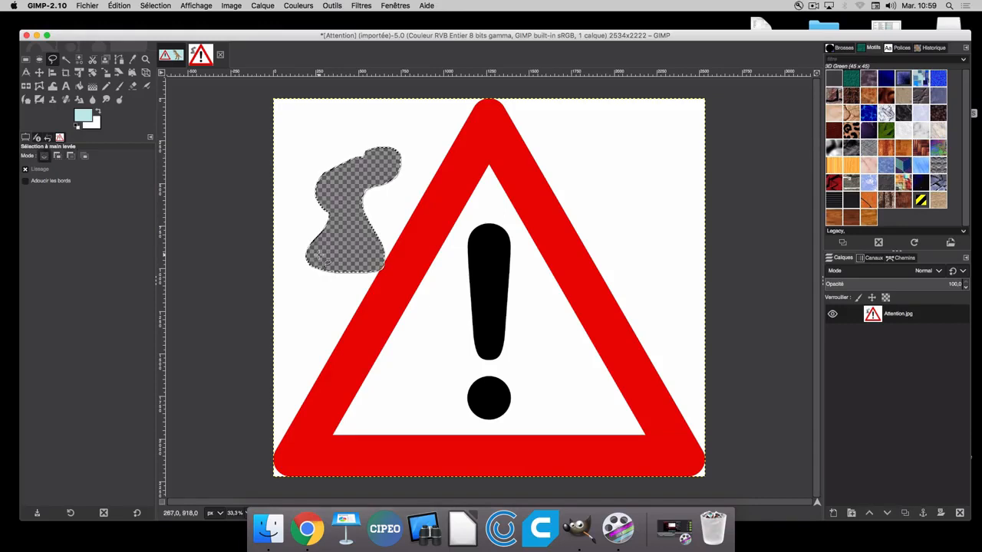
pyautogui.hotkey('ctrl', 'z')
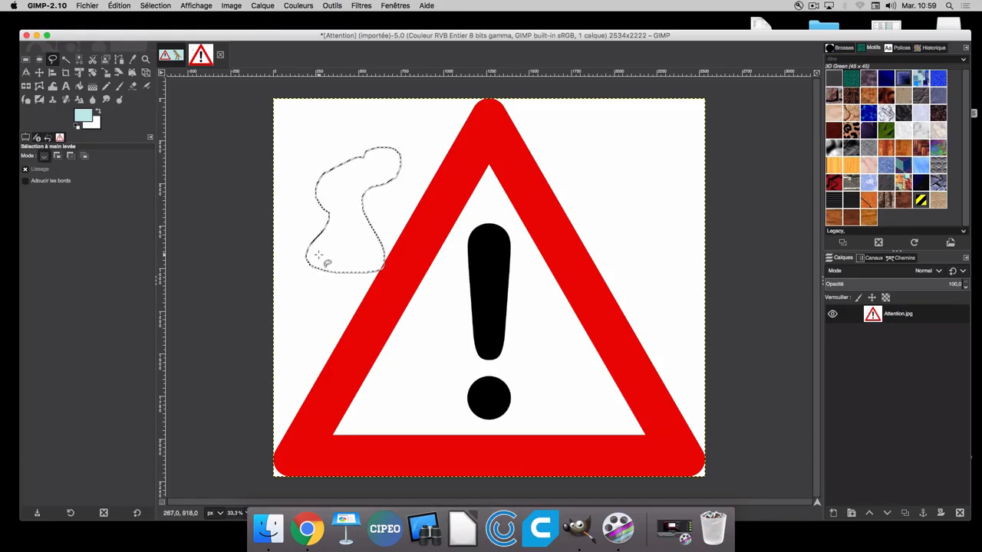
# Outline the exclamation mark's bar with Free Select, then select only its black area with Fuzzy Select.
pyautogui.click(68, 60)
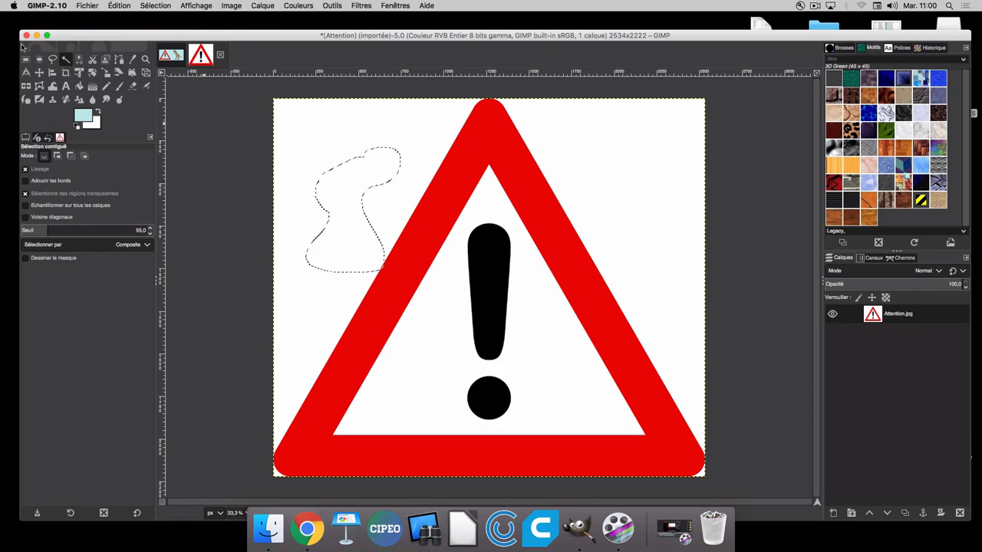
pyautogui.click(52, 59)
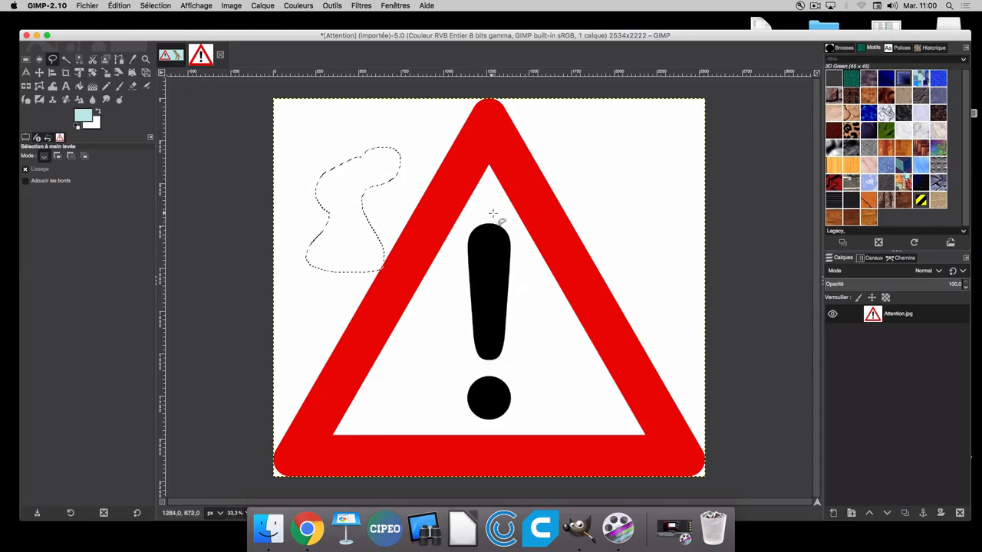
pyautogui.moveTo(491, 214)
pyautogui.mouseDown()
pyautogui.moveTo(526, 259)
pyautogui.moveTo(535, 309)
pyautogui.moveTo(524, 343)
pyautogui.moveTo(482, 366)
pyautogui.moveTo(459, 359)
pyautogui.moveTo(455, 316)
pyautogui.moveTo(464, 225)
pyautogui.moveTo(491, 213)
pyautogui.mouseUp()
pyautogui.press('Return')
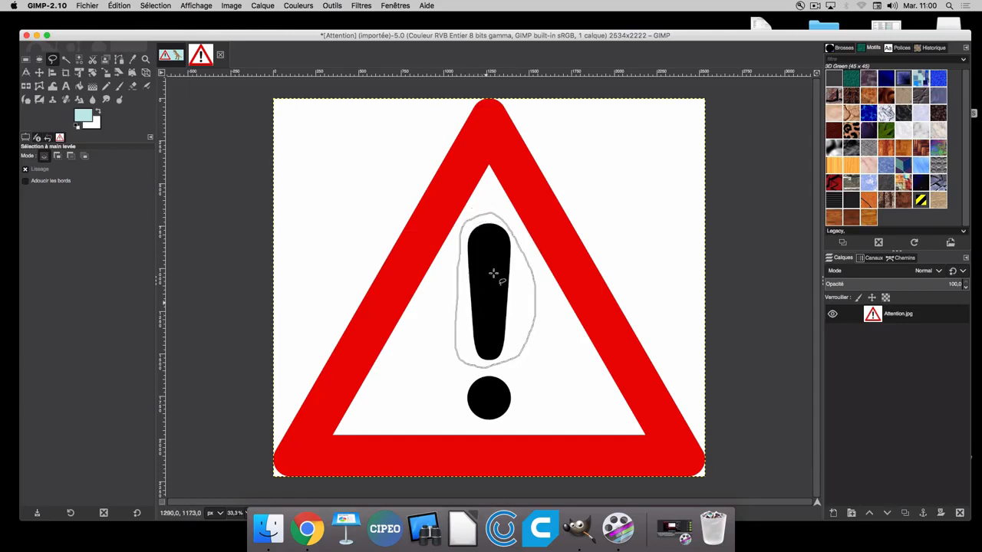
pyautogui.click(65, 59)
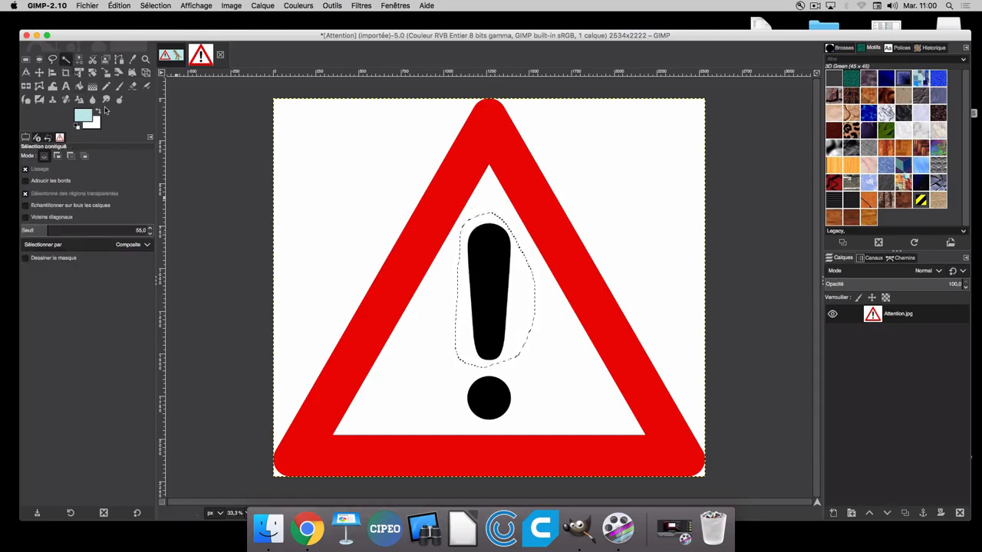
pyautogui.click(499, 259)
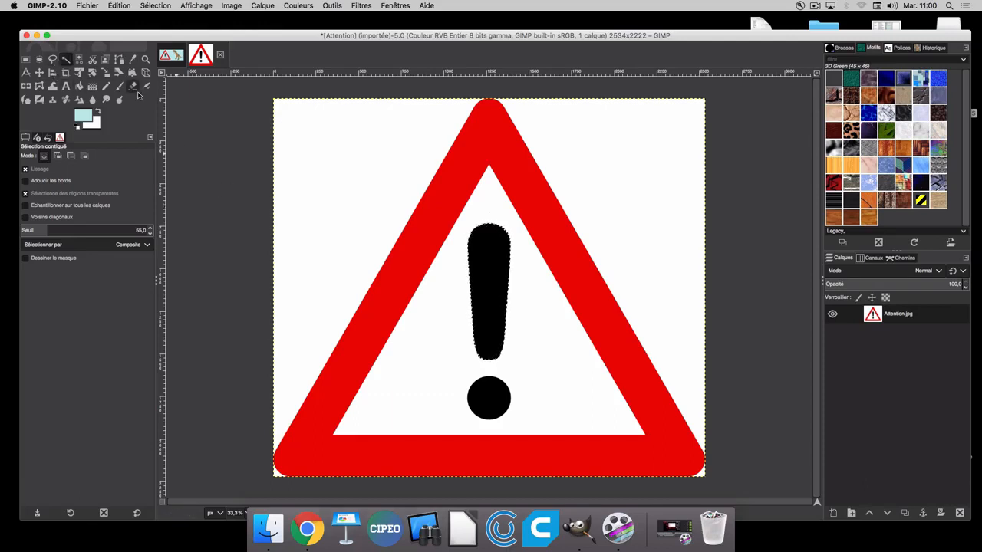
# Select the white background outside the triangle with Fuzzy Select, try deleting it and undo the deletion.
pyautogui.click(360, 156)
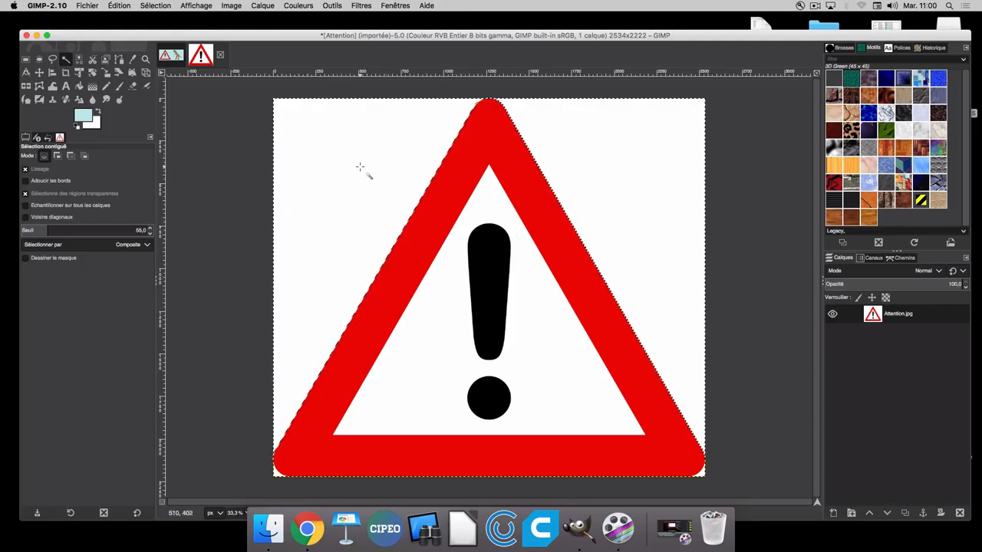
pyautogui.press('Delete')
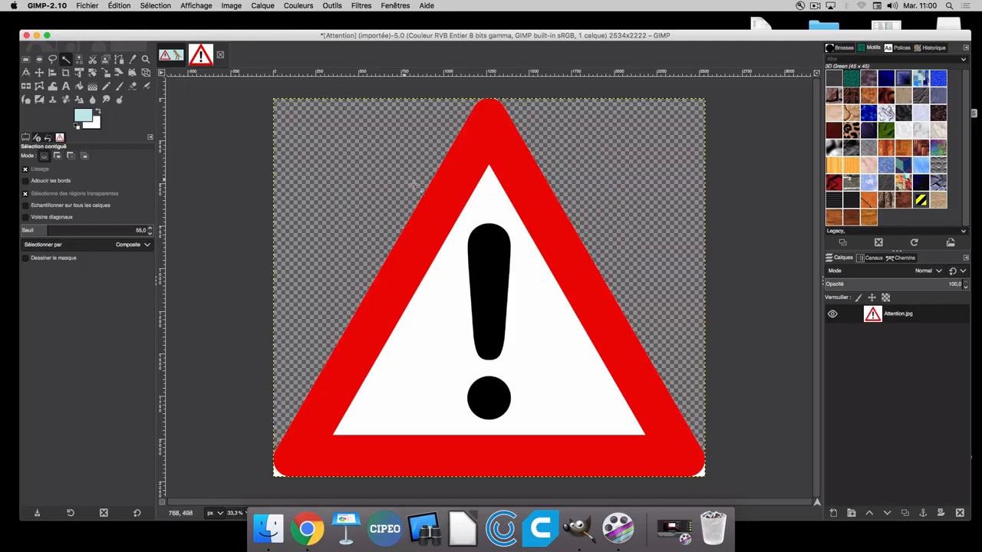
pyautogui.press('ctrl')
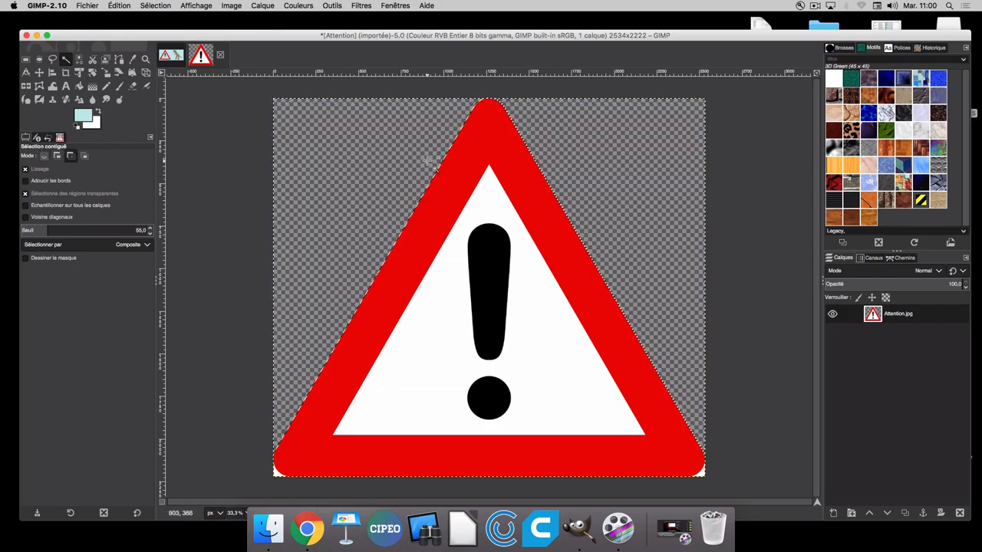
pyautogui.hotkey('ctrl', 'z')
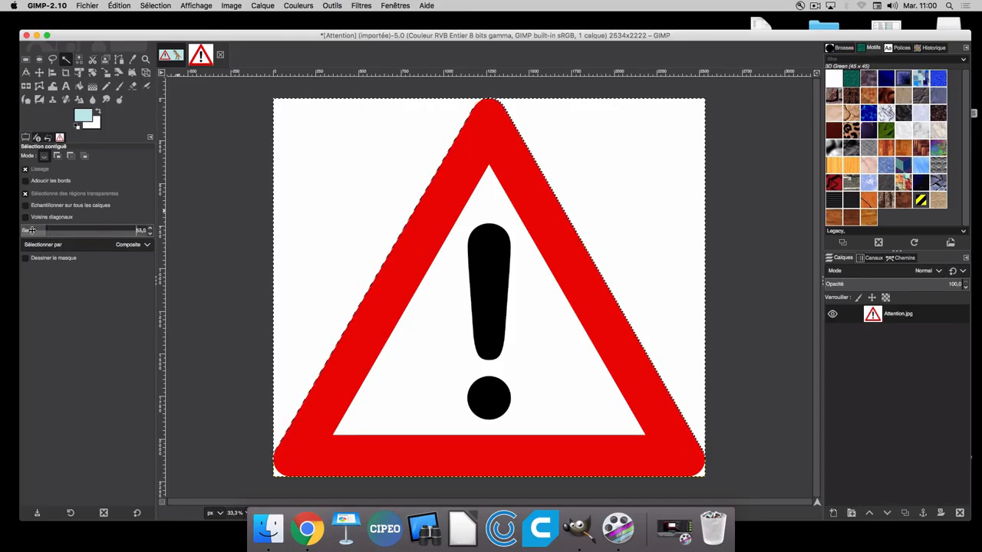
# Switch to the warning sign and dinosaur composition and set the Fuzzy Select threshold to 22.
pyautogui.moveTo(27, 230)
pyautogui.mouseDown()
pyautogui.moveTo(215, 230)
pyautogui.moveTo(47, 234)
pyautogui.mouseUp()
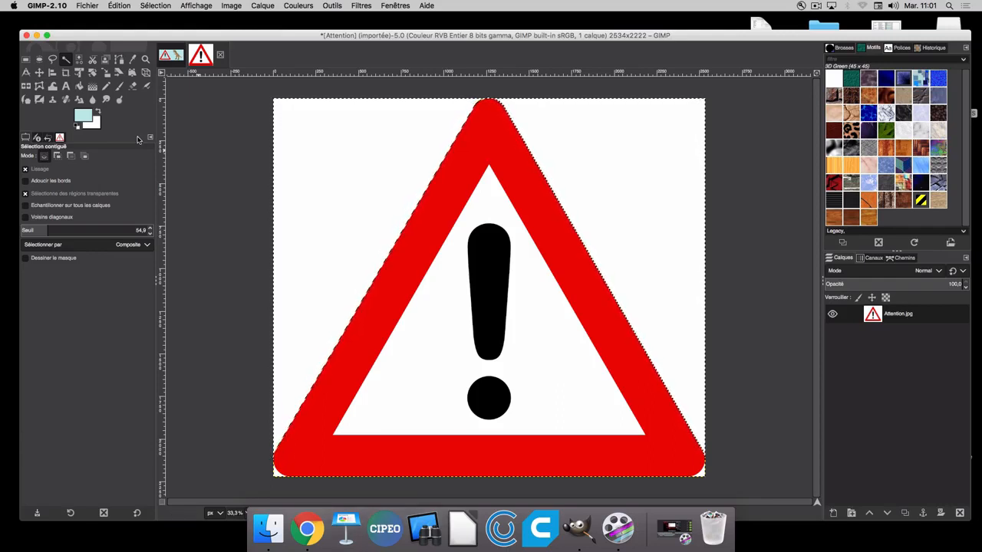
pyautogui.click(175, 60)
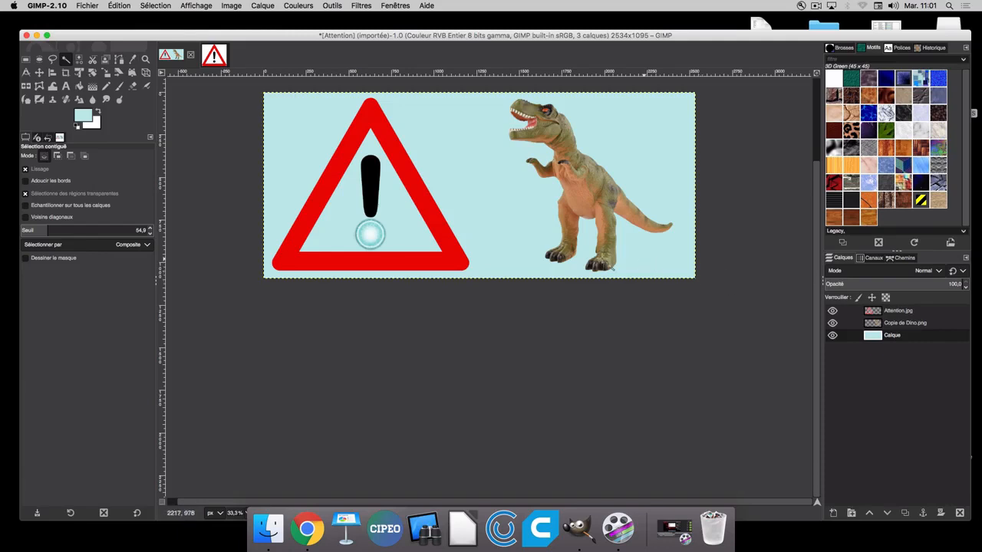
pyautogui.moveTo(46, 234); pyautogui.dragTo(21, 237)
# Examine the dinosaur cut-out and its edges against the light blue background, up close and as a whole.
pyautogui.scroll(1, 567, 134)
pyautogui.scroll(1, 593, 139)
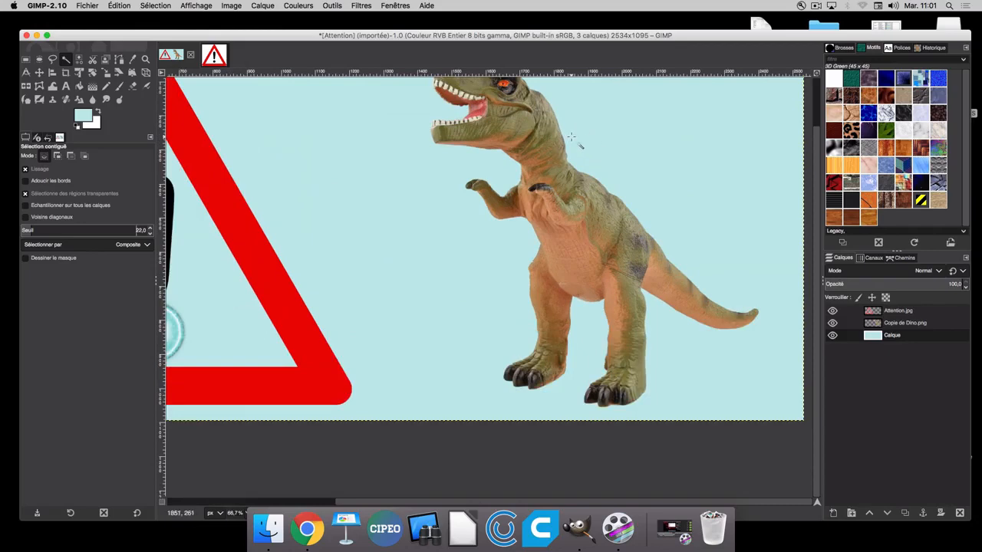
pyautogui.scroll(-2, 571, 140)
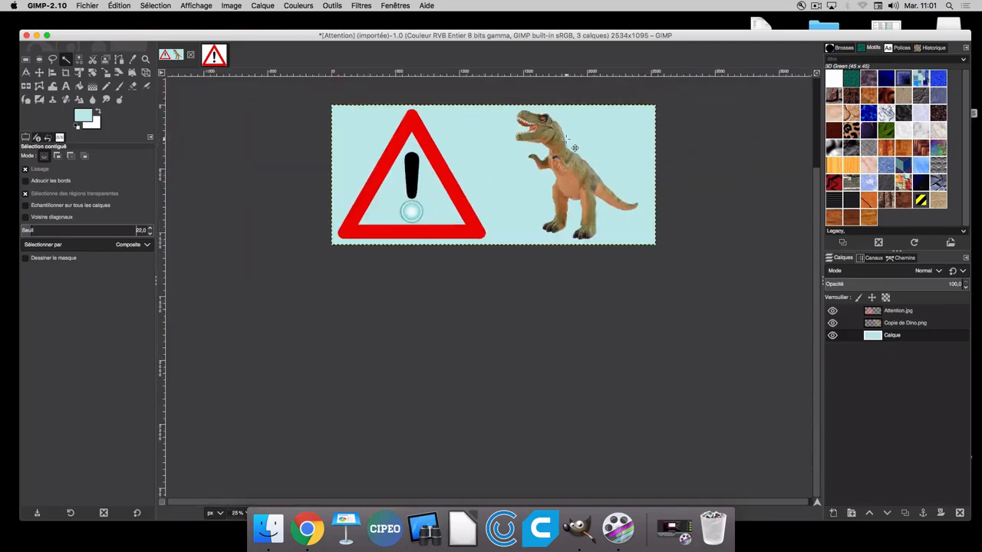
pyautogui.scroll(2, 573, 143)
pyautogui.scroll(-1, 574, 147)
pyautogui.scroll(2, 574, 147)
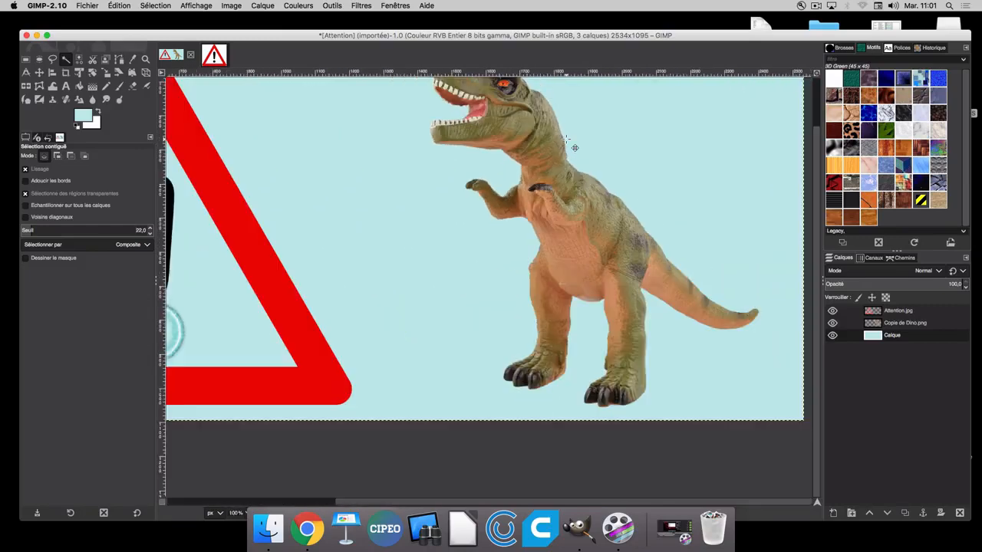
pyautogui.scroll(-3, 575, 148)
pyautogui.scroll(2, 574, 147)
pyautogui.scroll(-1, 574, 148)
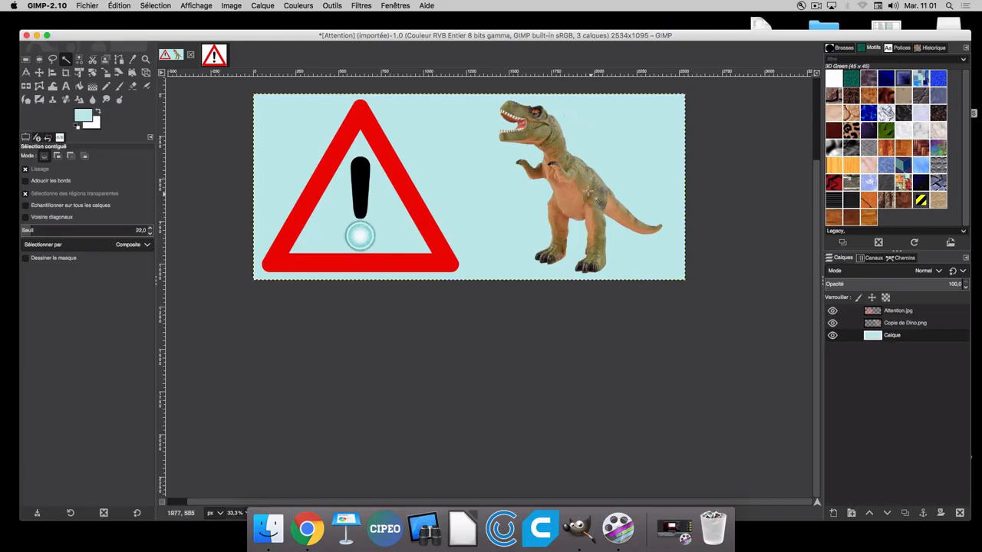
# On the Copie de Dino.png layer, select the dinosaur's green back with Fuzzy Select at a threshold of 22.
pyautogui.click(870, 325)
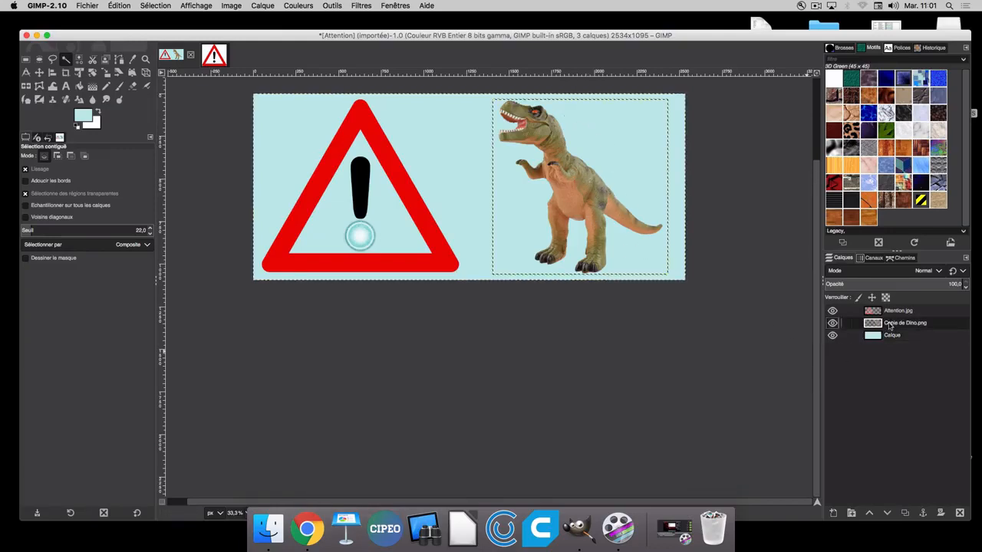
pyautogui.click(588, 179)
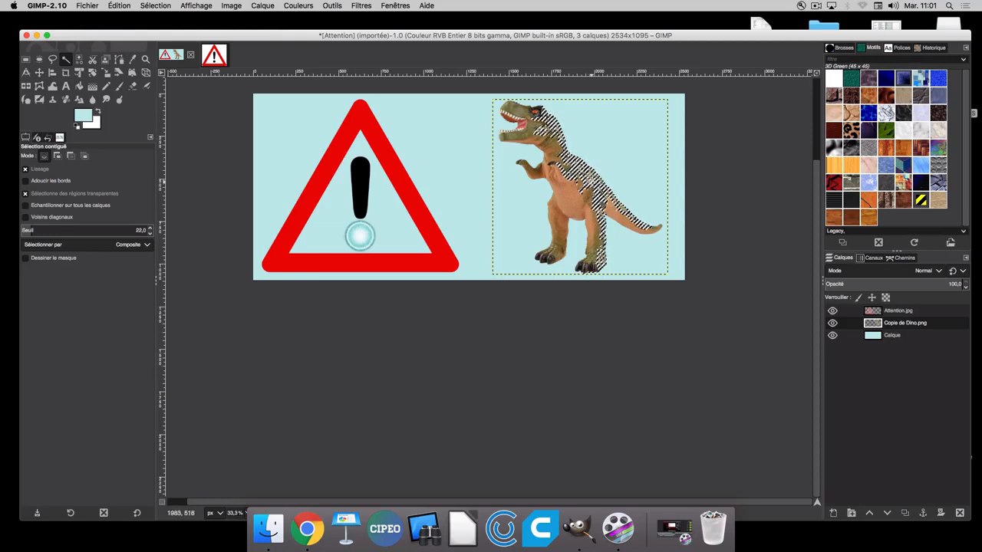
pyautogui.scroll(1, 590, 181)
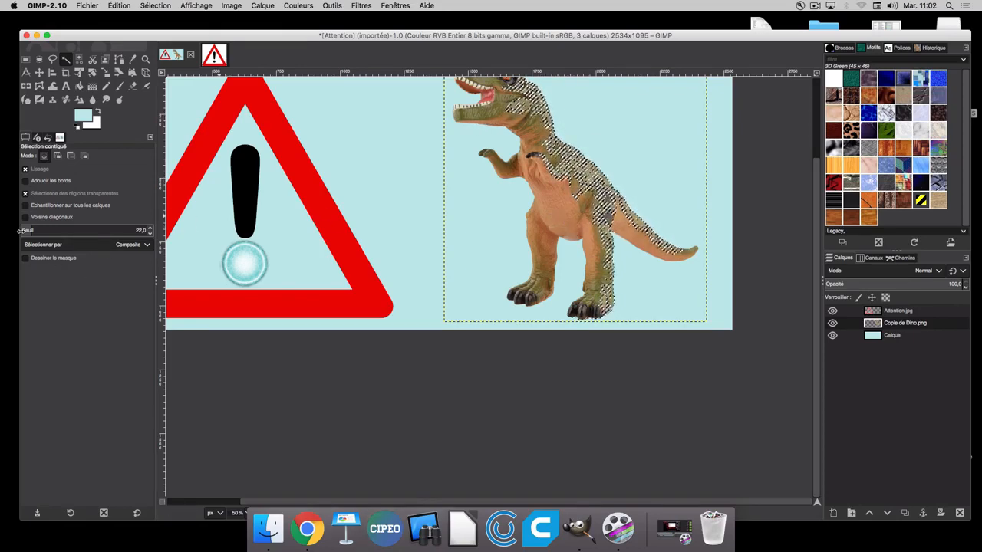
# Select the whole dinosaur with Fuzzy Select at threshold 193.8, then only part of its foot at threshold 67.4.
pyautogui.moveTo(23, 230); pyautogui.dragTo(116, 230)
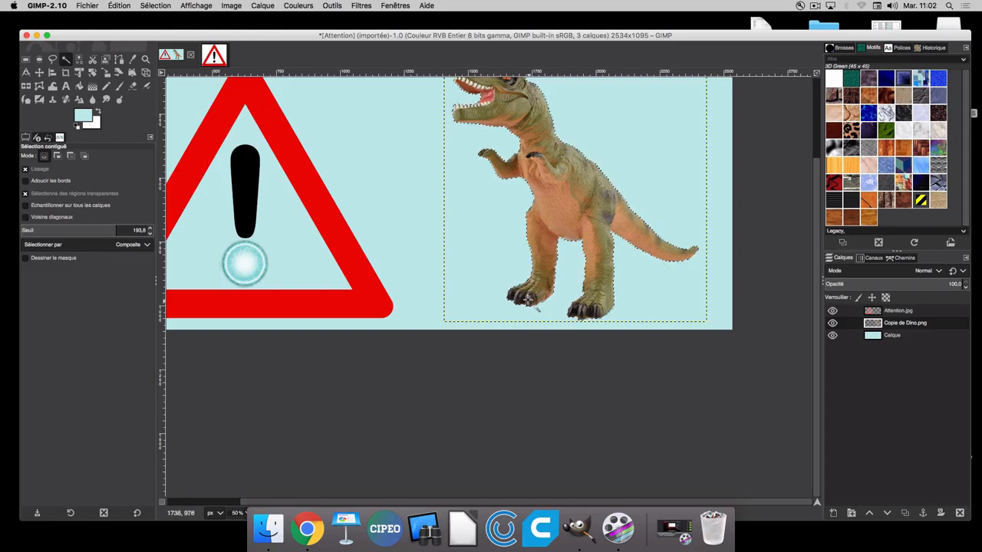
pyautogui.moveTo(100, 232); pyautogui.dragTo(40, 231)
pyautogui.moveTo(186, 232); pyautogui.dragTo(325, 232)
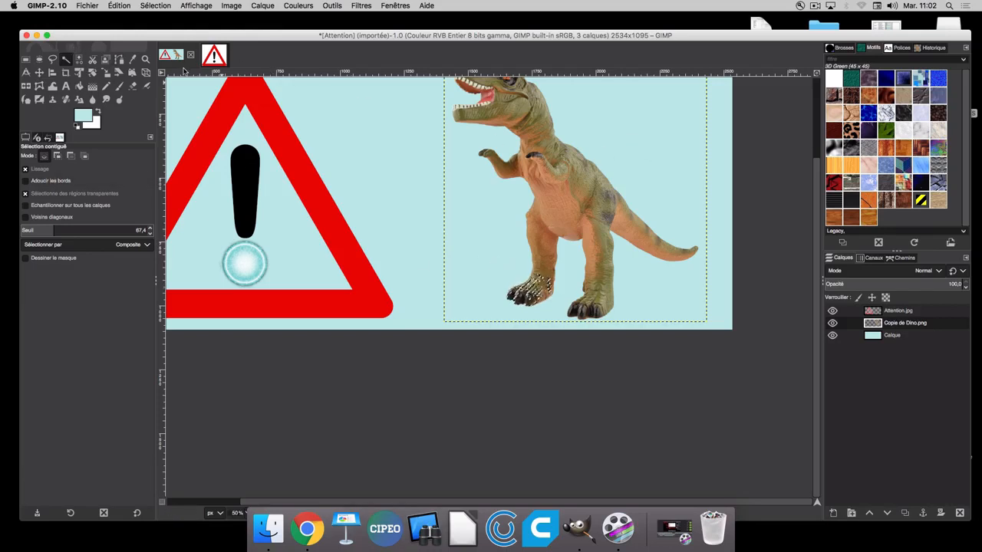
# Return to the Attention.jpg image and clear its selection.
pyautogui.click(208, 58)
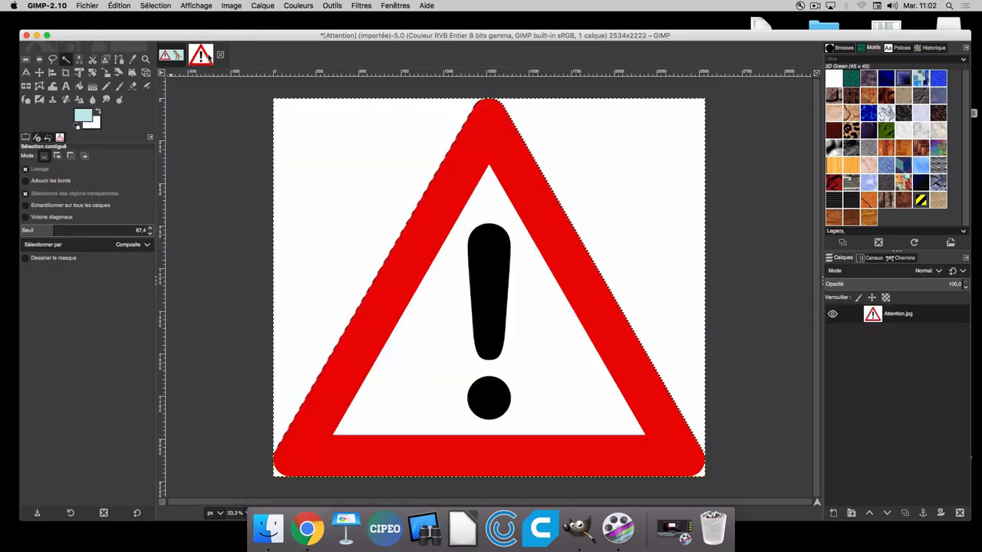
pyautogui.press('shift+super')
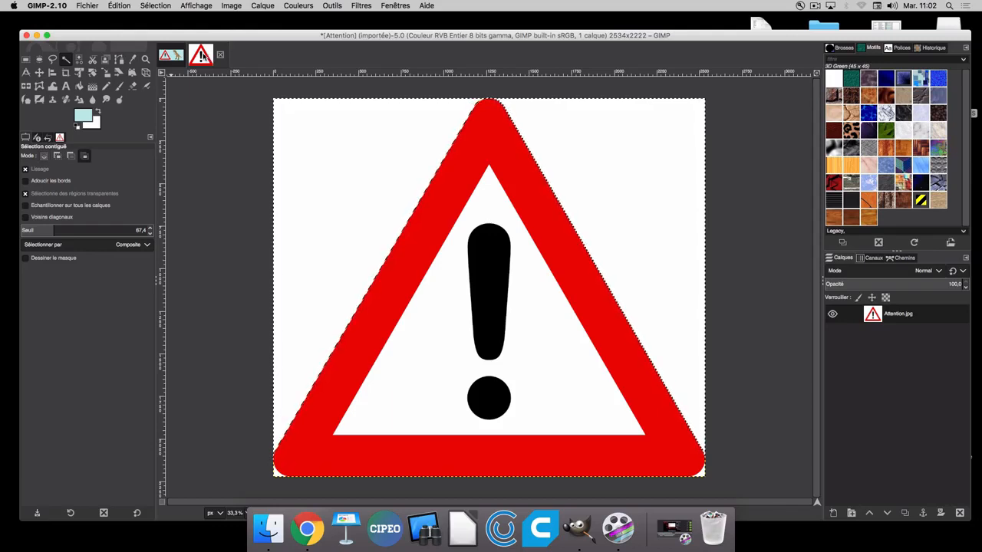
pyautogui.press('shift+super+a')
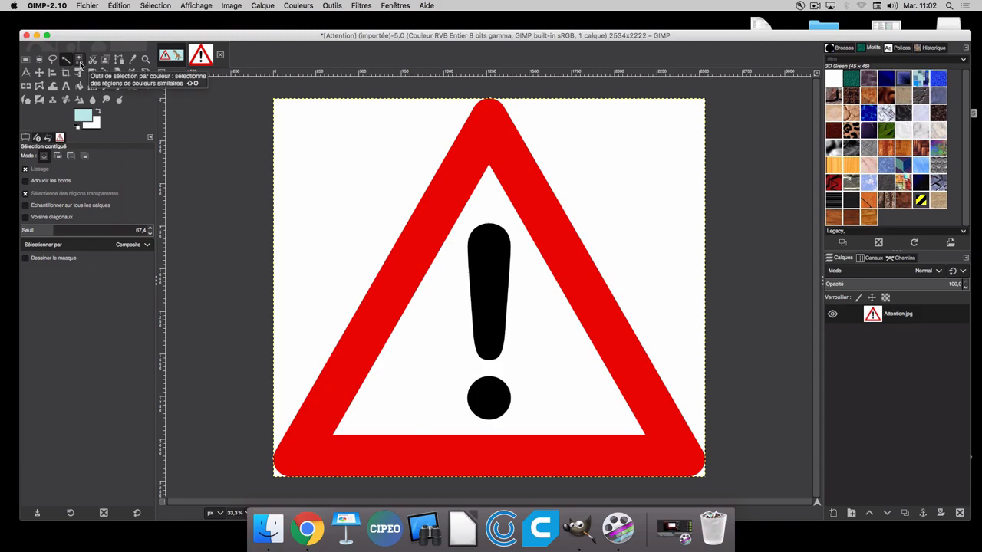
# Select the white background outside the triangle with Fuzzy Select, then all white areas of the image with Select by Color.
pyautogui.click(79, 59)
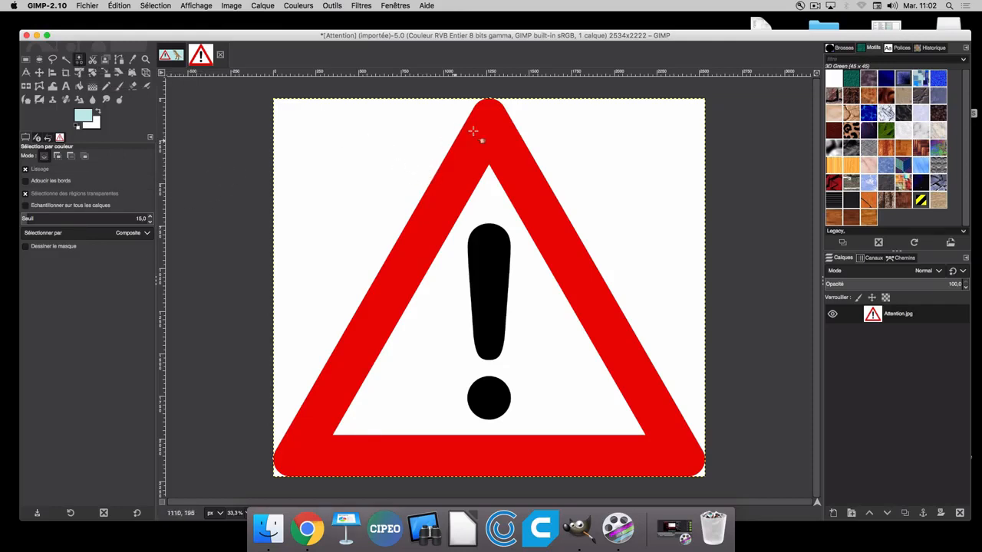
pyautogui.click(65, 59)
pyautogui.click(337, 150)
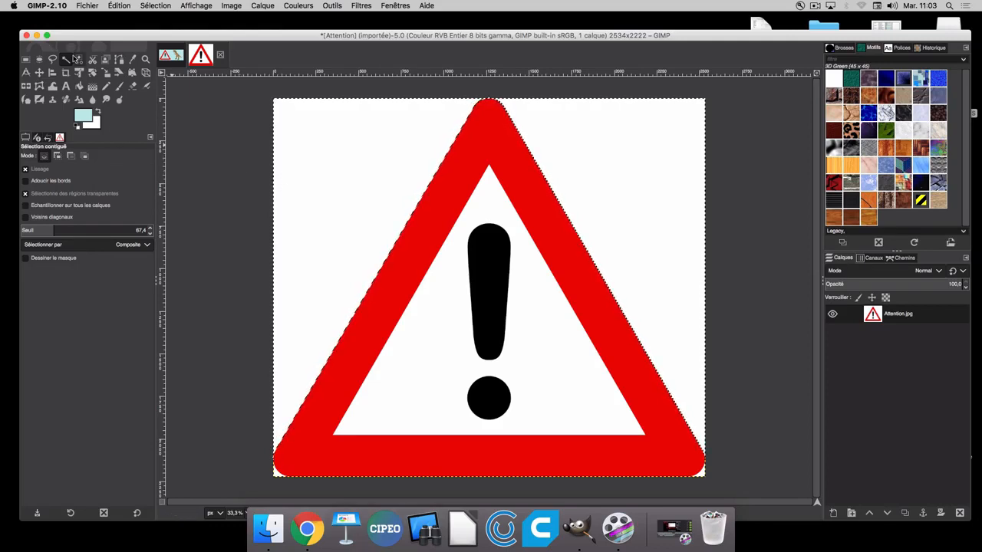
pyautogui.click(78, 59)
pyautogui.click(344, 129)
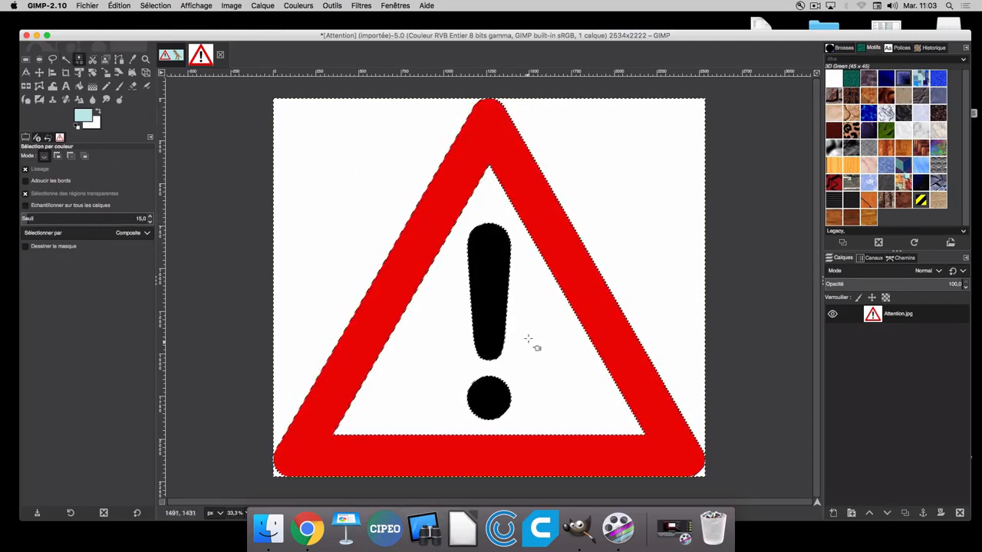
# Try deleting all the selected white areas inside and outside the triangle, then undo the deletion.
pyautogui.press('super')
pyautogui.press('Delete')
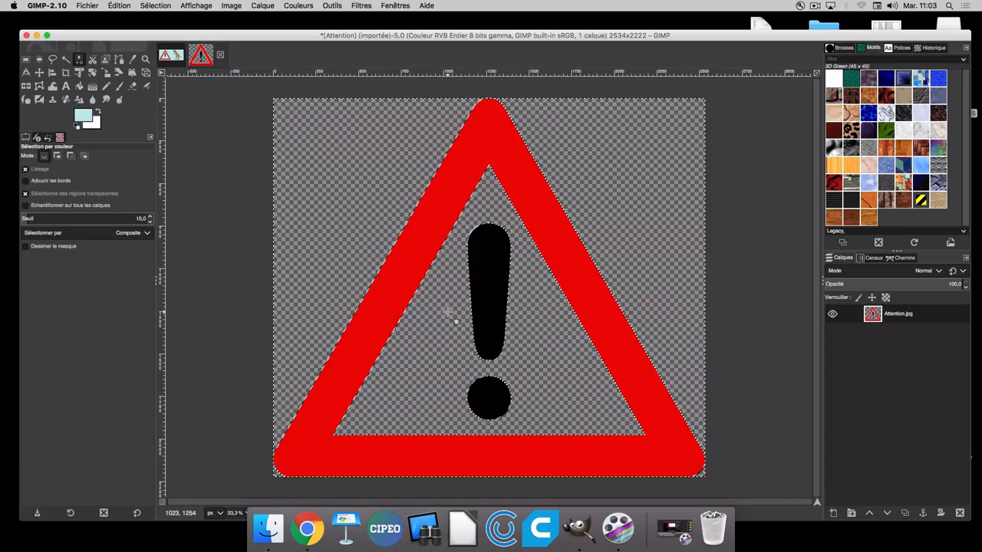
pyautogui.press('super+z')
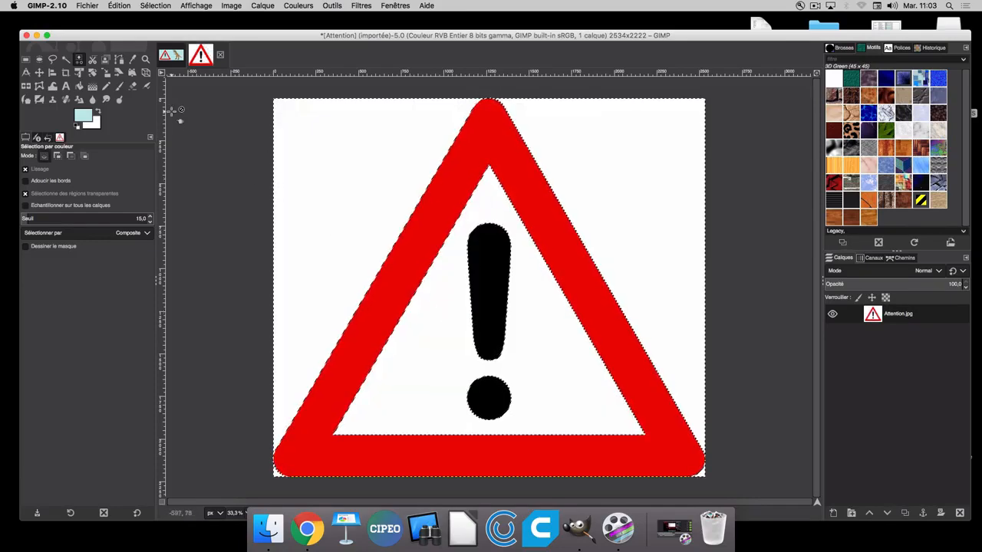
# Clear the selection, trace the exclamation mark's bar with Intelligent Scissors and convert the closed outline into a selection.
pyautogui.click(92, 60)
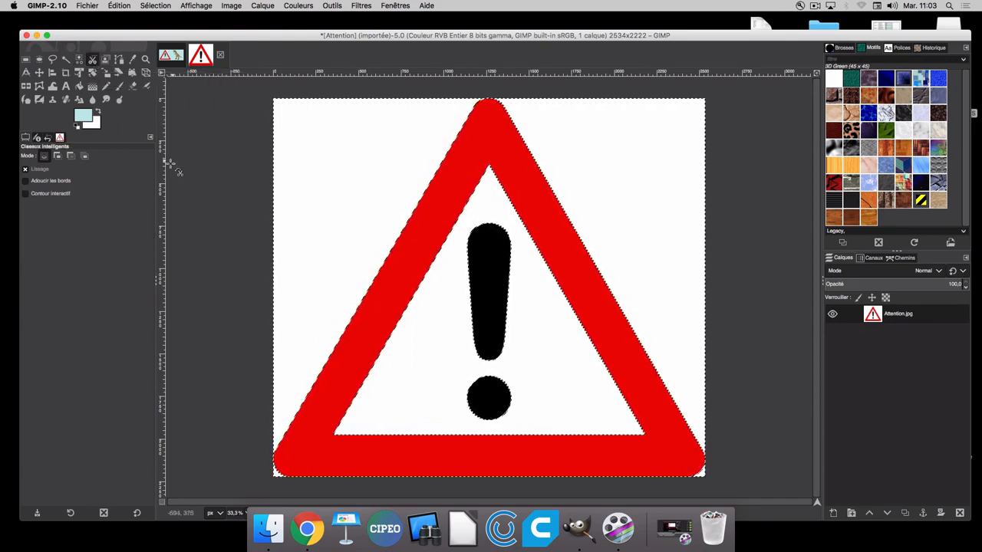
pyautogui.press('super+shift+a')
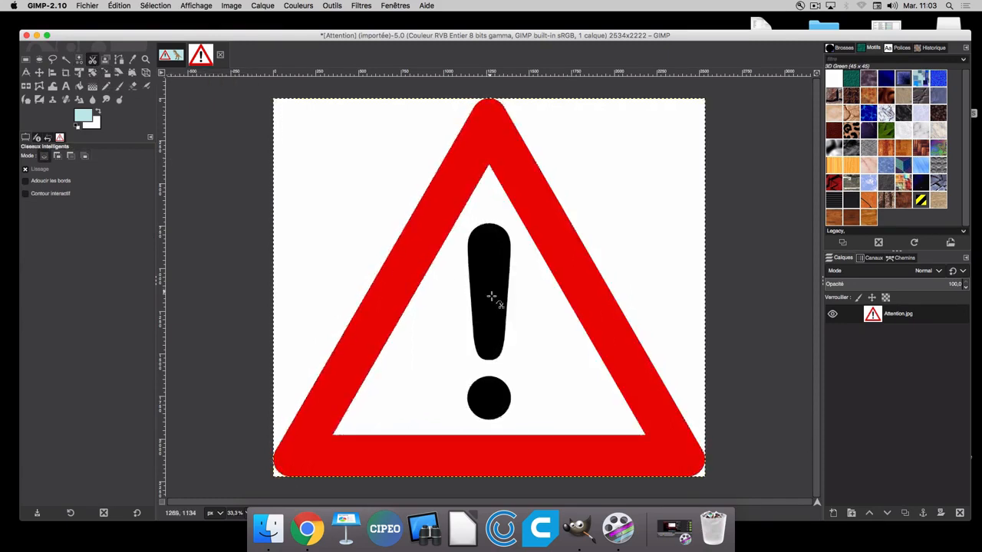
pyautogui.scroll(2, 511, 246)
pyautogui.scroll(-3, 497, 283)
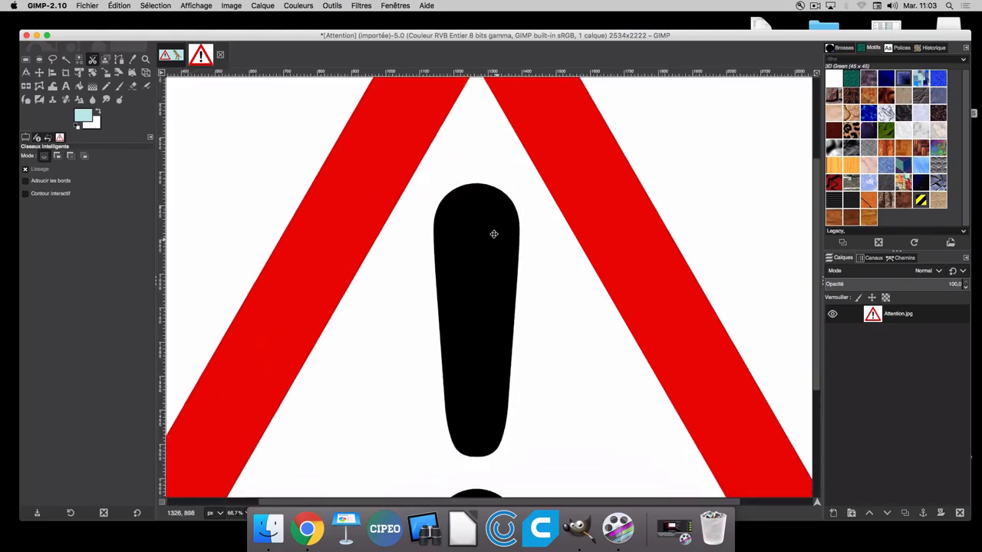
pyautogui.click(417, 178)
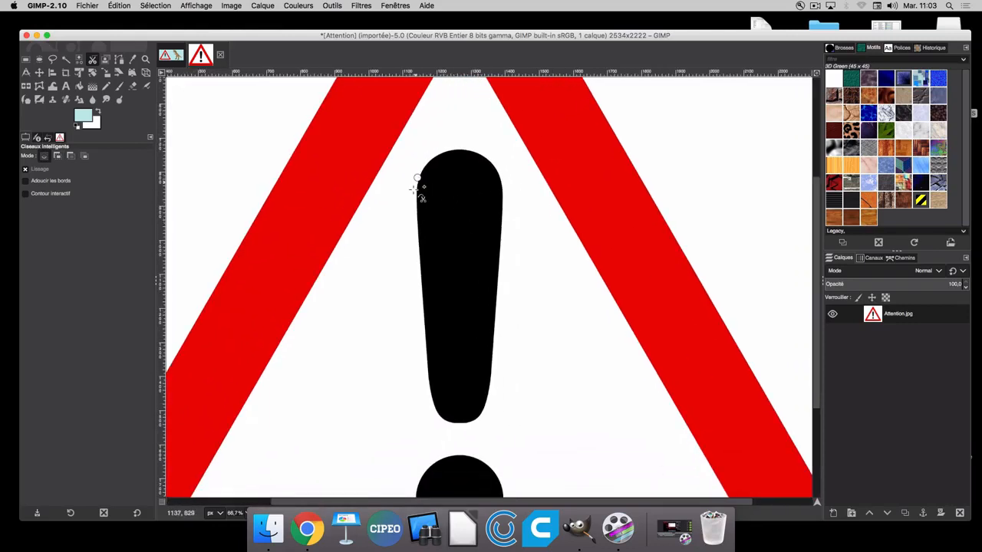
pyautogui.click(416, 205)
pyautogui.click(418, 238)
pyautogui.click(420, 291)
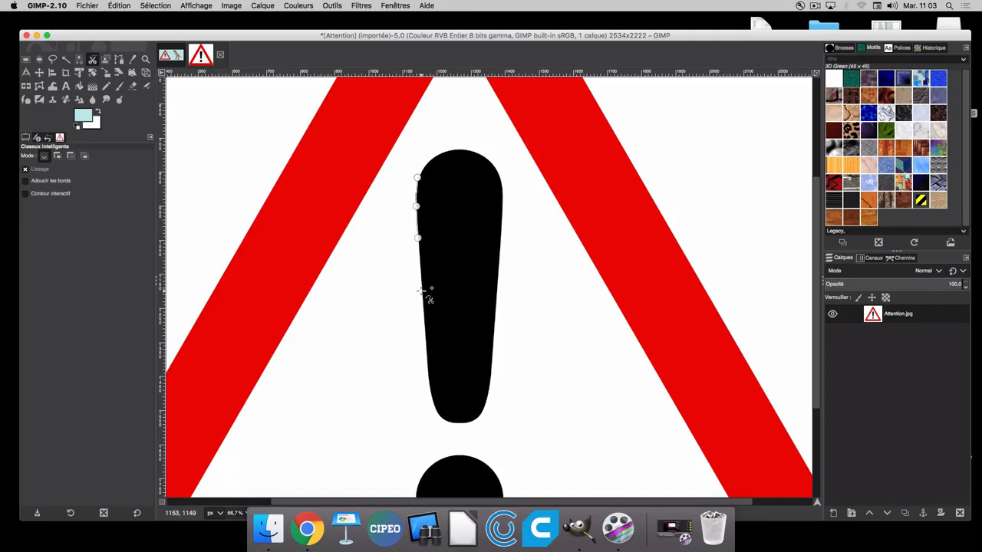
pyautogui.click(426, 353)
pyautogui.click(427, 387)
pyautogui.click(434, 404)
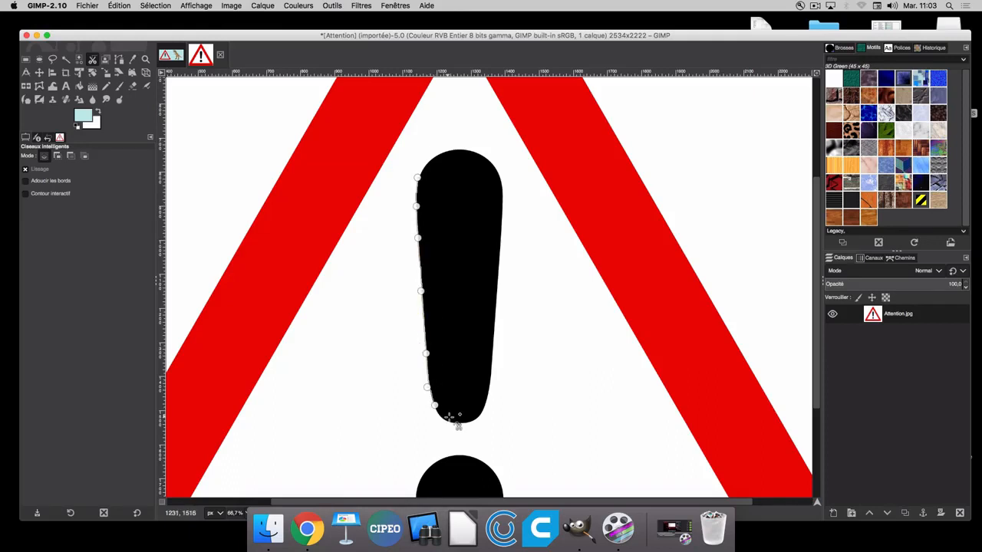
pyautogui.click(446, 423)
pyautogui.click(464, 422)
pyautogui.click(481, 417)
pyautogui.click(491, 390)
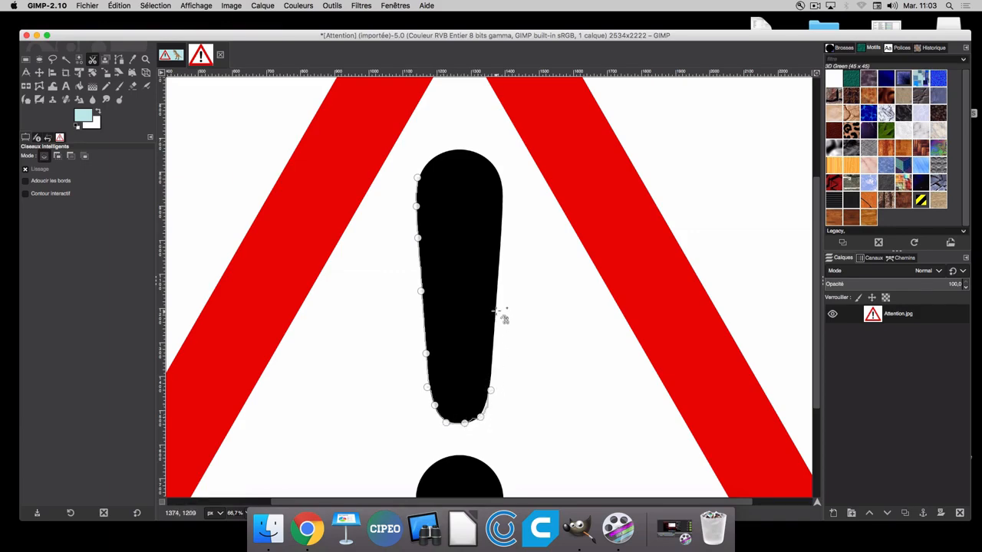
pyautogui.click(495, 311)
pyautogui.click(501, 234)
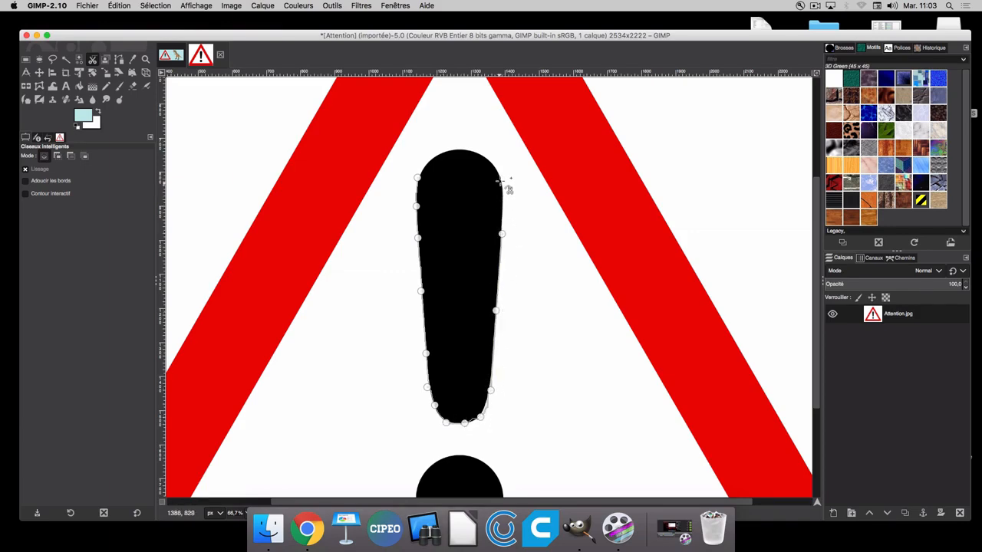
pyautogui.click(499, 181)
pyautogui.click(487, 160)
pyautogui.click(461, 148)
pyautogui.click(435, 154)
pyautogui.click(424, 168)
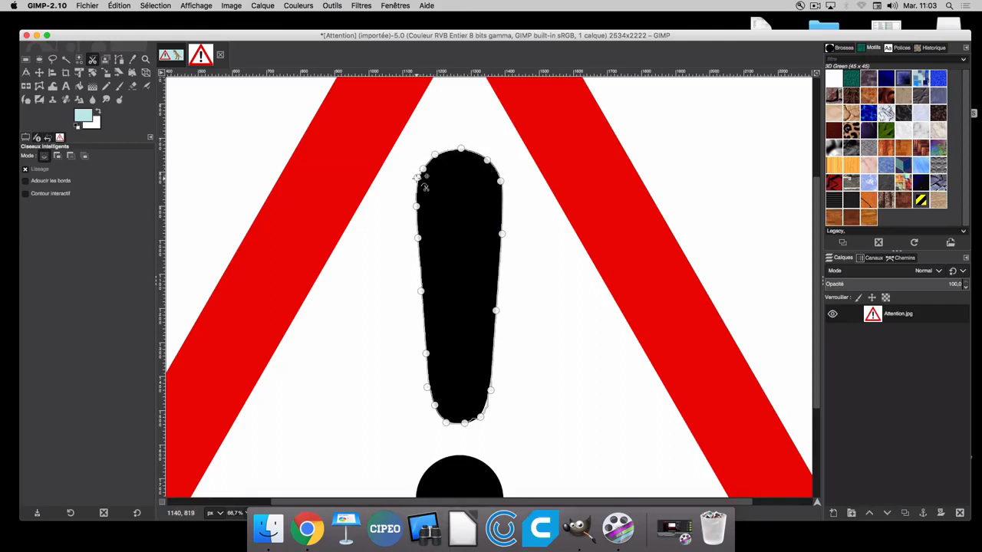
pyautogui.click(419, 176)
pyautogui.press('Return')
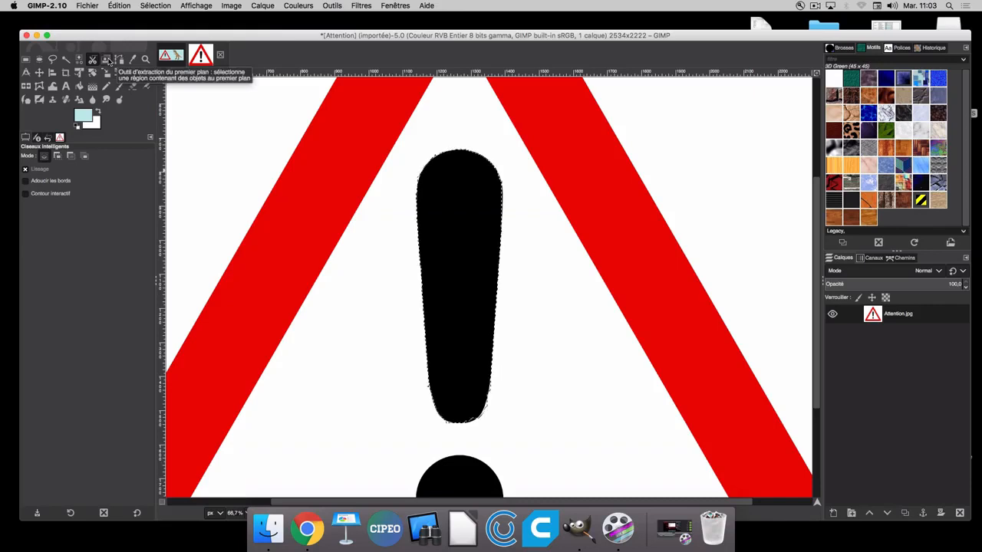
# Clear the selection around the exclamation mark's bar and activate the Foreground Select tool.
pyautogui.hotkey('ctrl', 'shift', 'a')
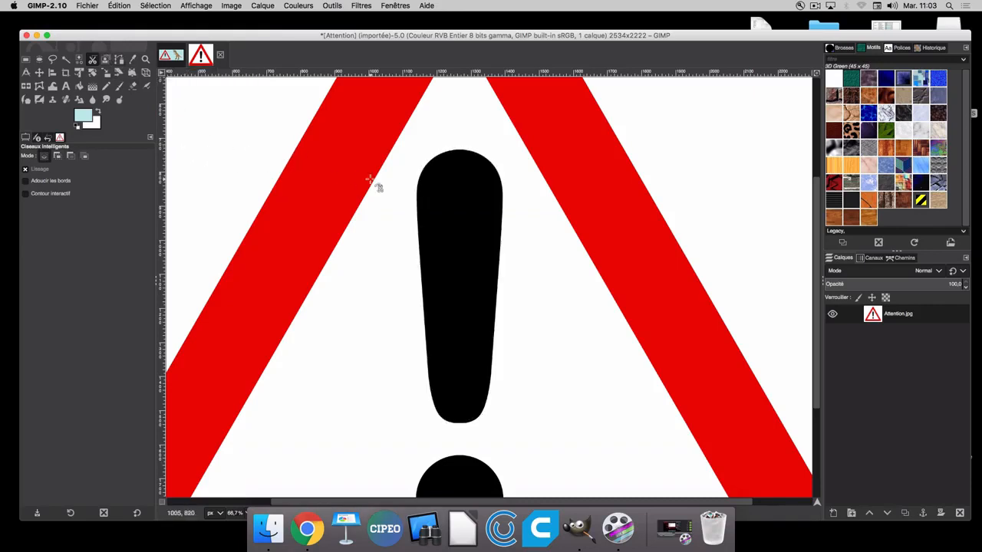
pyautogui.press('+')
pyautogui.press('-')
pyautogui.press('-')
pyautogui.press('-')
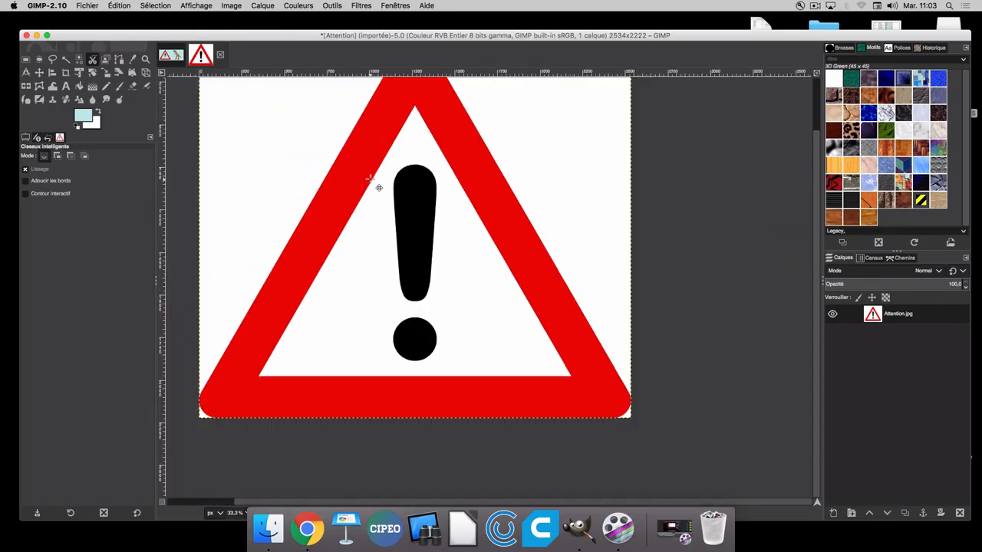
pyautogui.click(105, 61)
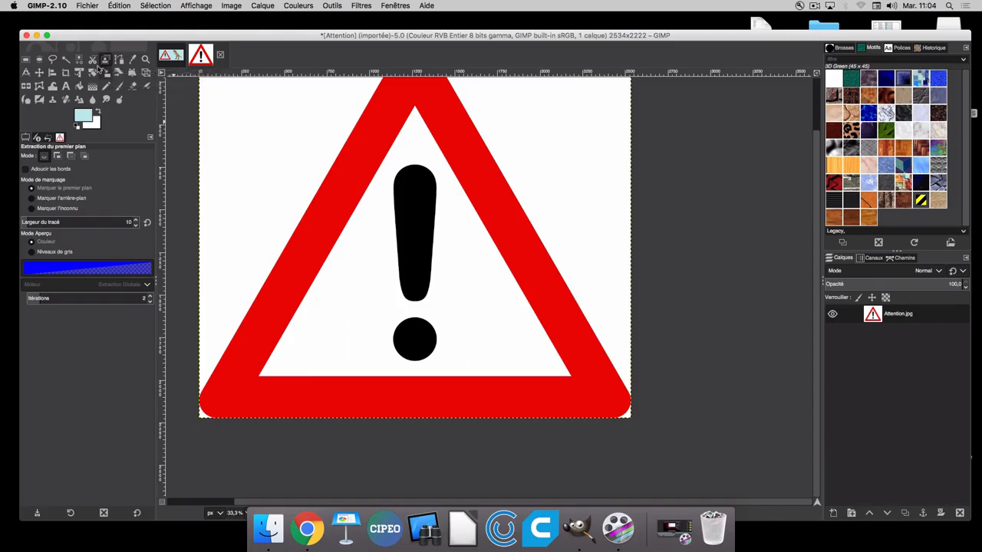
# Open Soleil.jpg from Documents > Gimp - Les outils > Exercice 1 - Outil (A), converting it to the GIMP built-in sRGB profile.
pyautogui.click(87, 6)
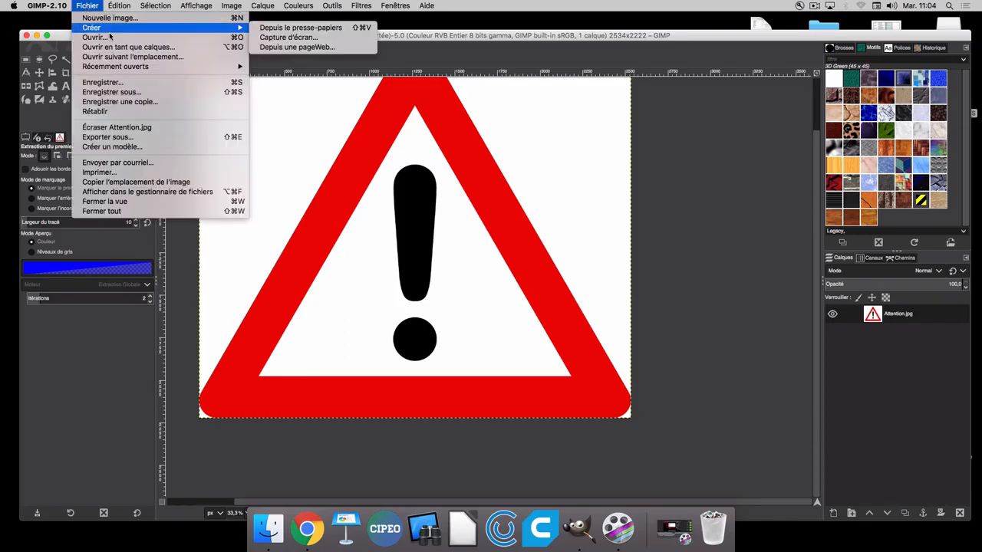
pyautogui.click(107, 36)
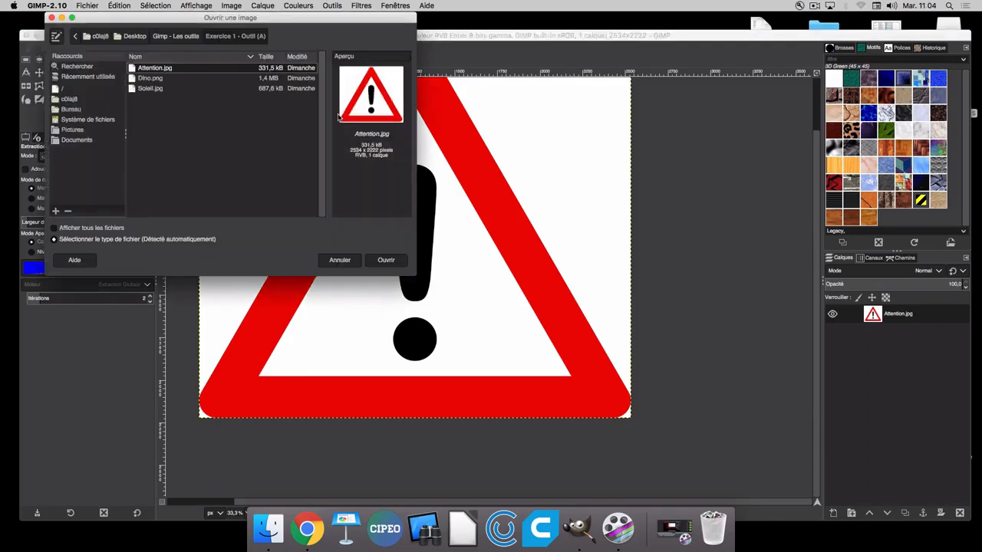
pyautogui.click(206, 90)
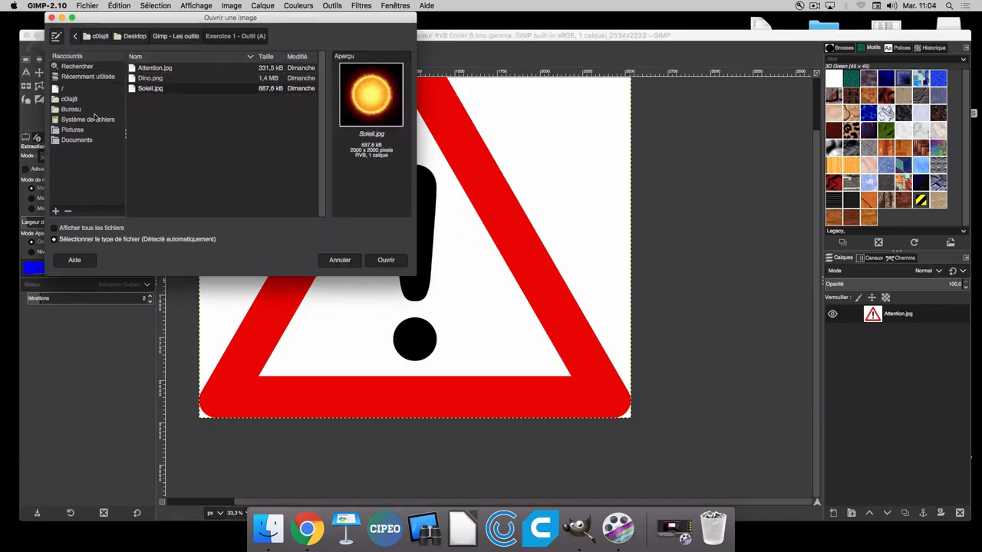
pyautogui.click(110, 139)
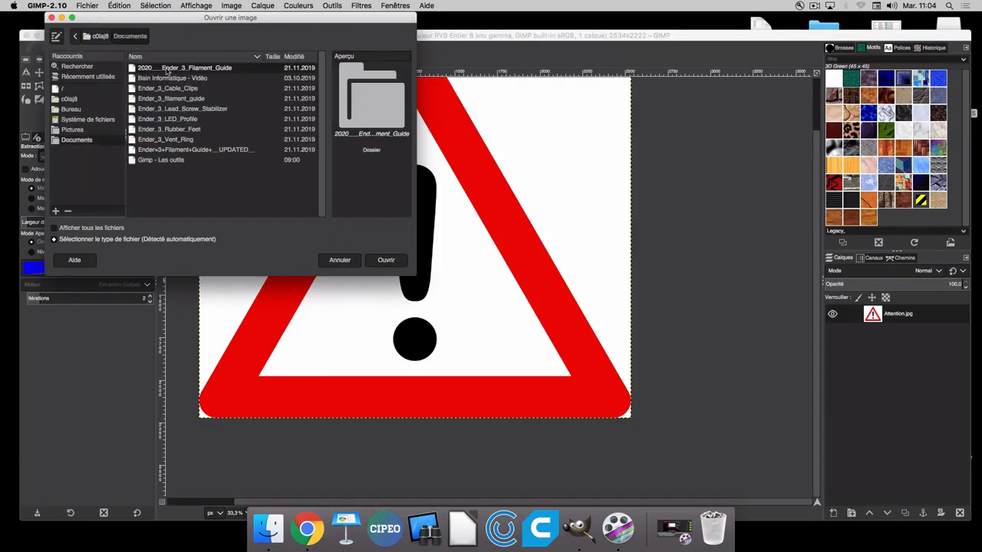
pyautogui.doubleClick(164, 160)
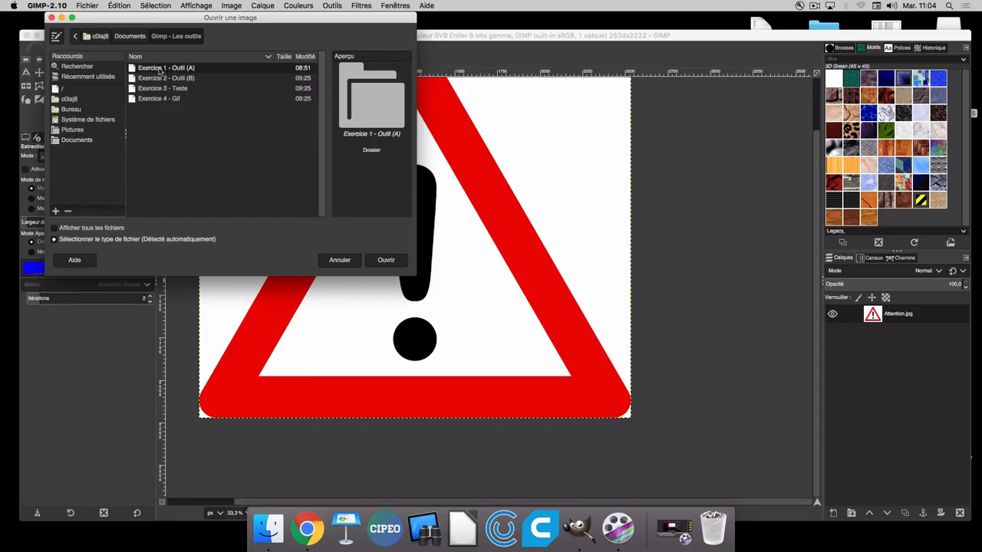
pyautogui.doubleClick(160, 69)
pyautogui.doubleClick(172, 90)
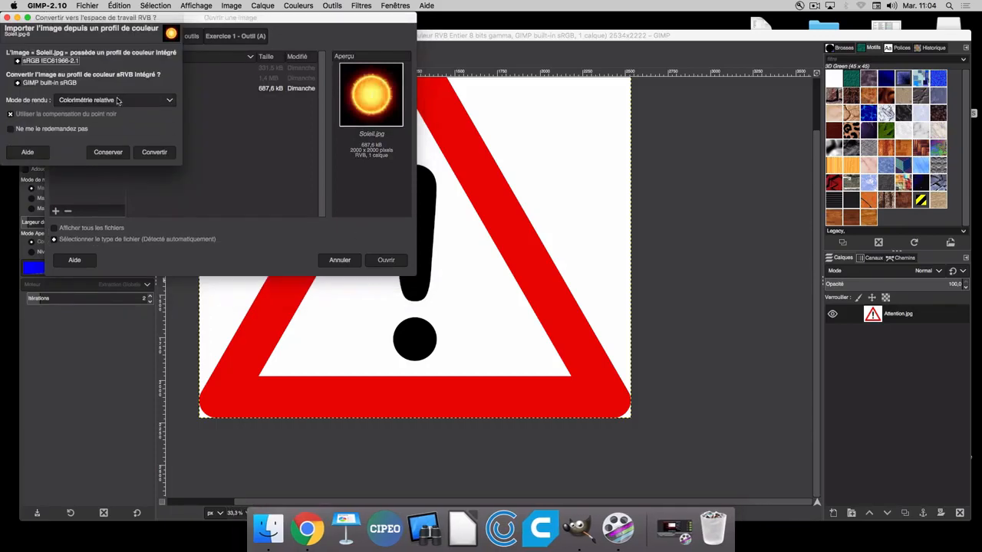
pyautogui.click(154, 151)
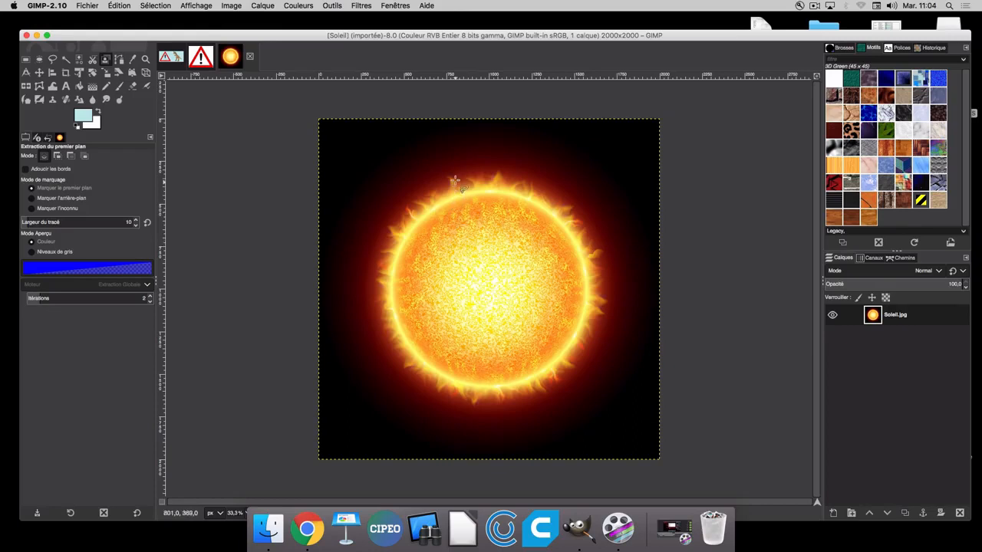
# Draw a rough freehand outline around the sun and its flames with Foreground Select and confirm it.
pyautogui.moveTo(466, 163)
pyautogui.mouseDown()
pyautogui.moveTo(572, 181)
pyautogui.moveTo(630, 224)
pyautogui.moveTo(636, 252)
pyautogui.moveTo(603, 344)
pyautogui.moveTo(543, 405)
pyautogui.moveTo(455, 417)
pyautogui.moveTo(417, 405)
pyautogui.moveTo(384, 373)
pyautogui.moveTo(363, 319)
pyautogui.moveTo(356, 289)
pyautogui.moveTo(375, 205)
pyautogui.moveTo(399, 185)
pyautogui.moveTo(467, 164)
pyautogui.mouseUp()
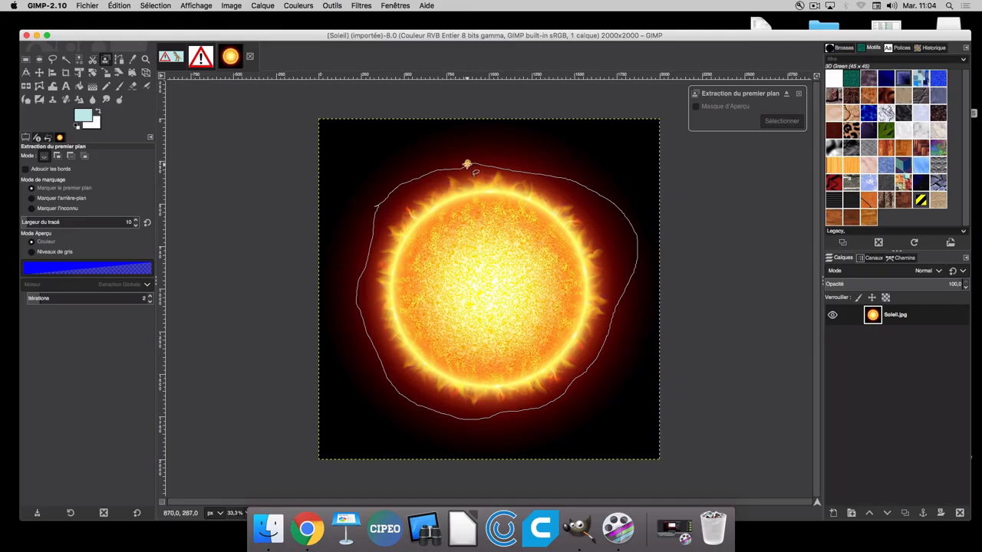
pyautogui.press('Return')
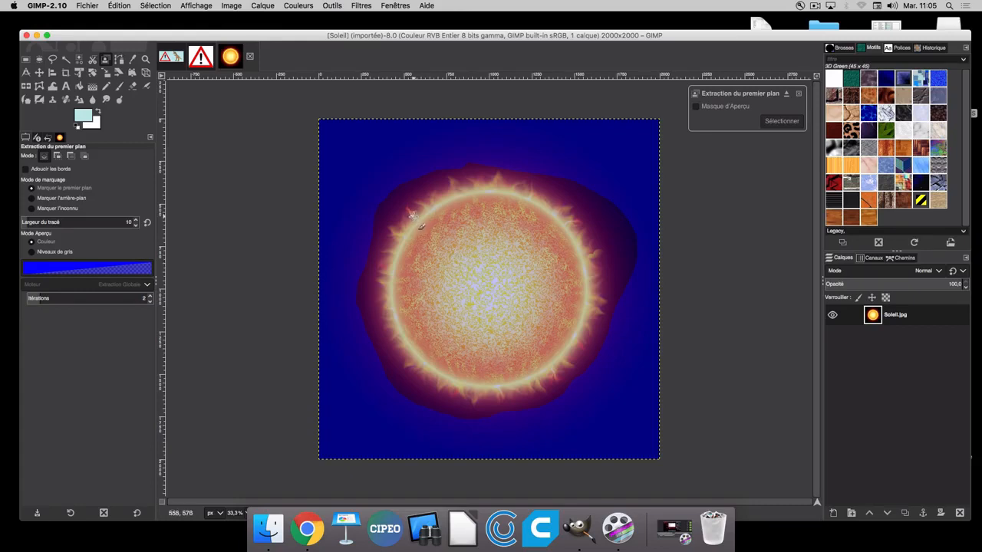
# Mark the sun's interior with foreground strokes across its whole disc, preview the mask and convert the extraction into a selection.
pyautogui.moveTo(409, 226)
pyautogui.mouseDown()
pyautogui.moveTo(404, 259)
pyautogui.moveTo(441, 206)
pyautogui.moveTo(468, 194)
pyautogui.moveTo(447, 256)
pyautogui.moveTo(397, 312)
pyautogui.moveTo(399, 328)
pyautogui.moveTo(418, 330)
pyautogui.moveTo(491, 195)
pyautogui.moveTo(506, 189)
pyautogui.moveTo(495, 245)
pyautogui.moveTo(440, 338)
pyautogui.mouseUp()
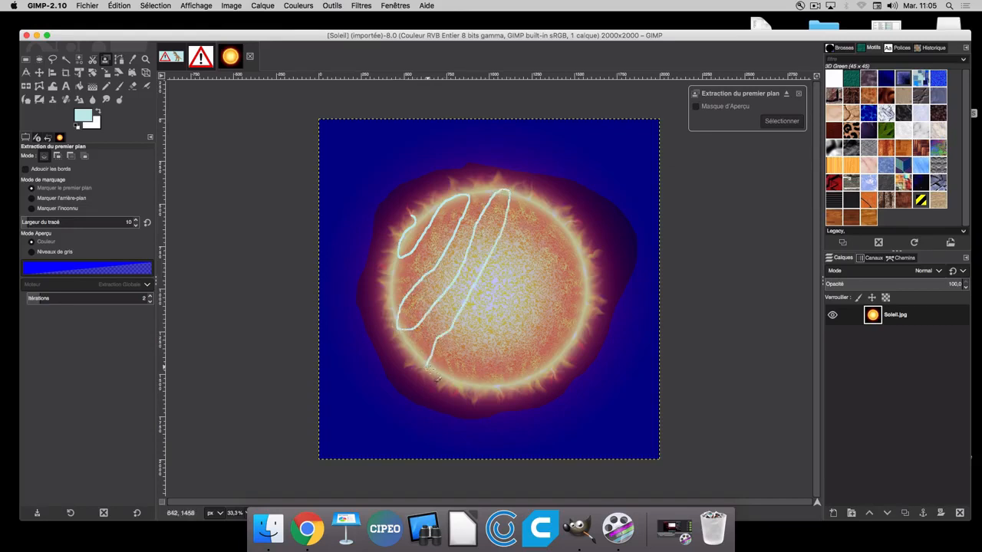
pyautogui.moveTo(455, 376)
pyautogui.mouseDown()
pyautogui.moveTo(526, 216)
pyautogui.moveTo(545, 208)
pyautogui.moveTo(562, 223)
pyautogui.mouseUp()
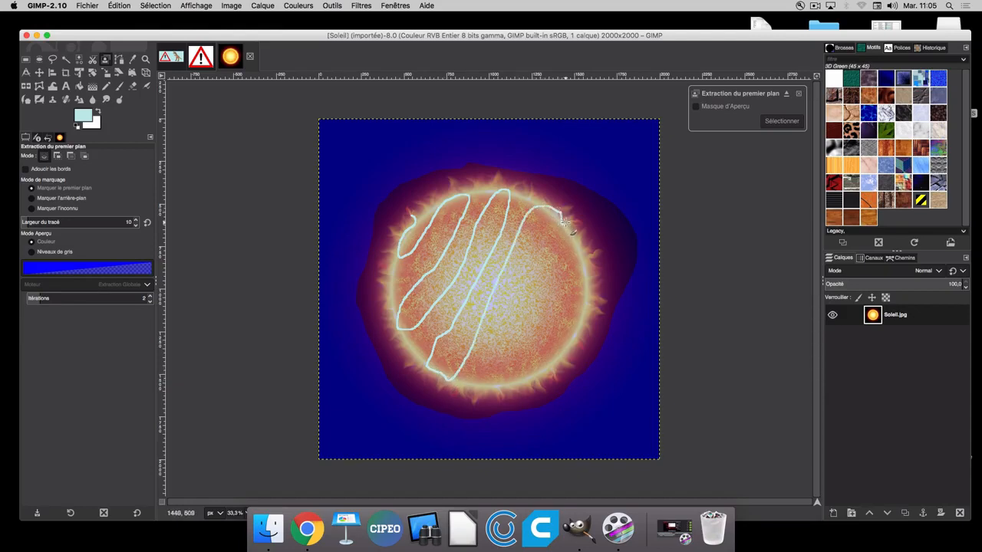
pyautogui.moveTo(580, 259)
pyautogui.mouseDown()
pyautogui.moveTo(577, 341)
pyautogui.moveTo(550, 361)
pyautogui.moveTo(483, 378)
pyautogui.moveTo(477, 364)
pyautogui.moveTo(541, 299)
pyautogui.moveTo(516, 244)
pyautogui.moveTo(439, 238)
pyautogui.moveTo(523, 313)
pyautogui.moveTo(442, 325)
pyautogui.moveTo(423, 273)
pyautogui.moveTo(509, 262)
pyautogui.moveTo(515, 237)
pyautogui.moveTo(485, 287)
pyautogui.moveTo(457, 298)
pyautogui.moveTo(428, 339)
pyautogui.mouseUp()
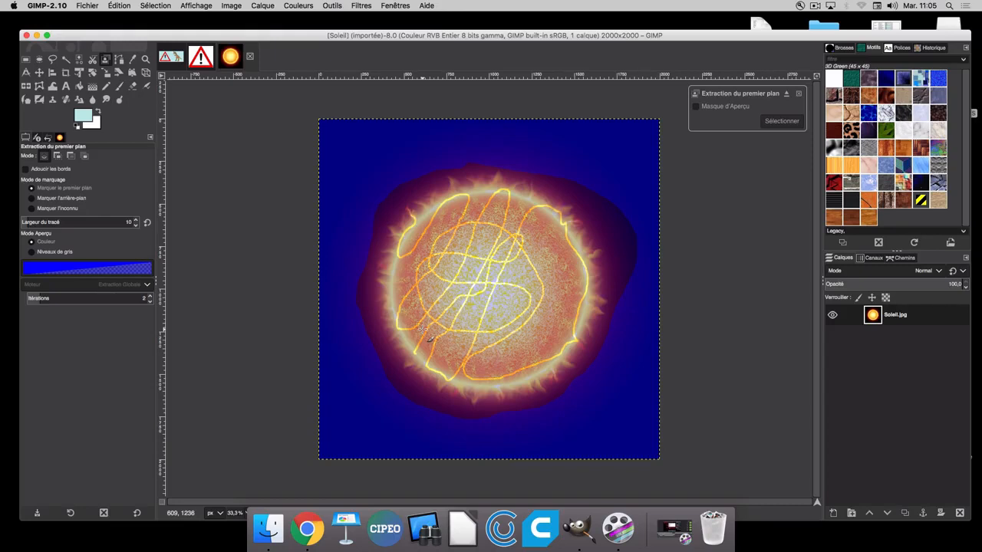
pyautogui.press('Return')
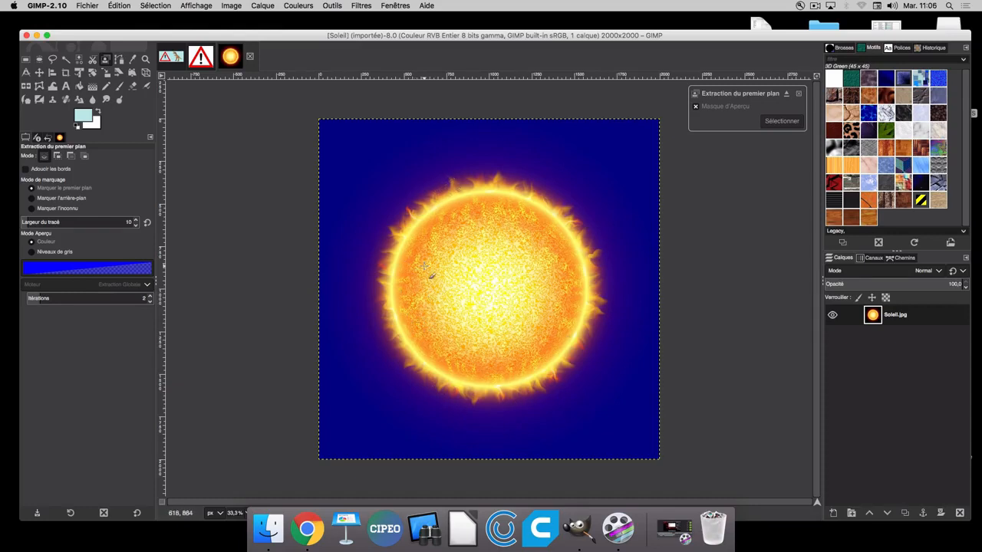
pyautogui.press('Return')
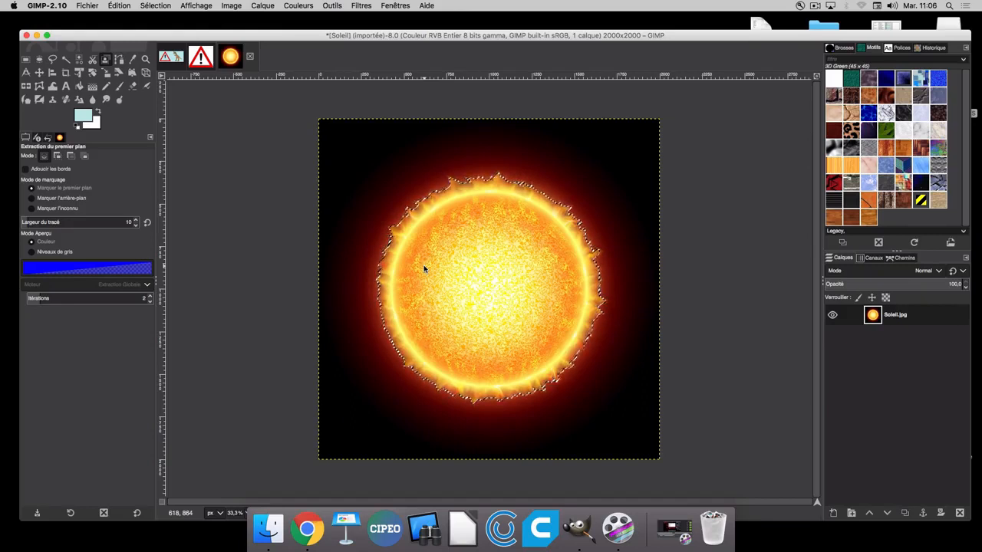
# Copy the selected sun into the Attention image and turn the floating selection into a new layer.
pyautogui.click(201, 58)
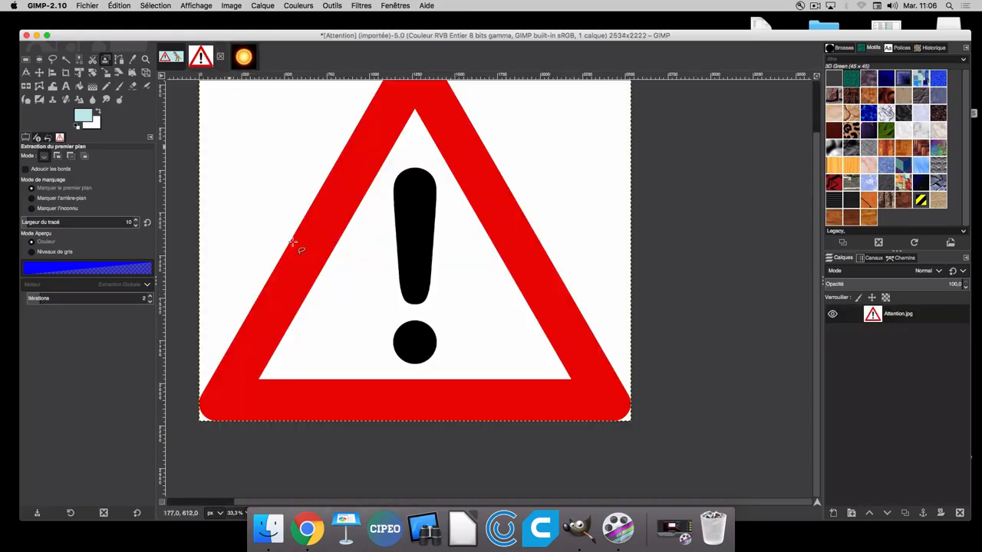
pyautogui.press('super+v')
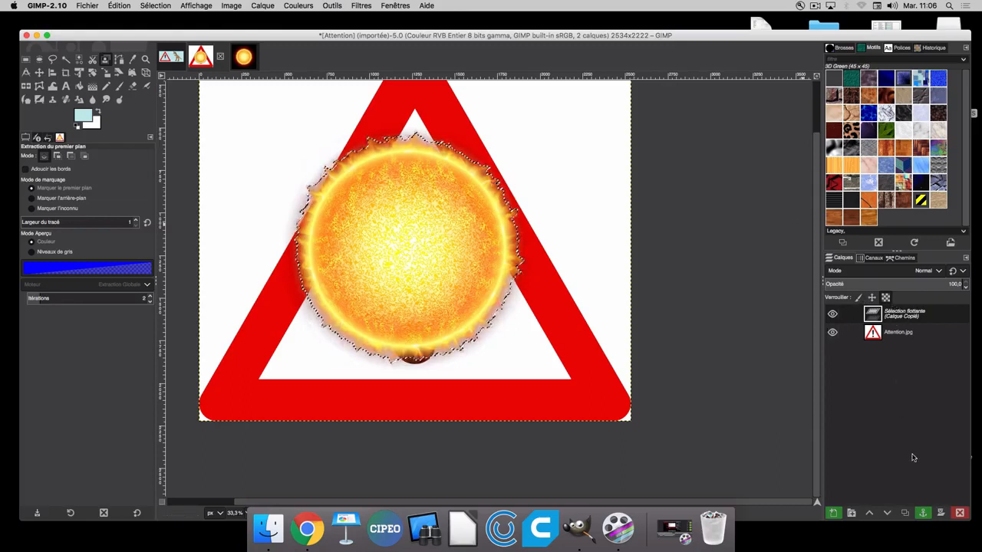
pyautogui.click(833, 513)
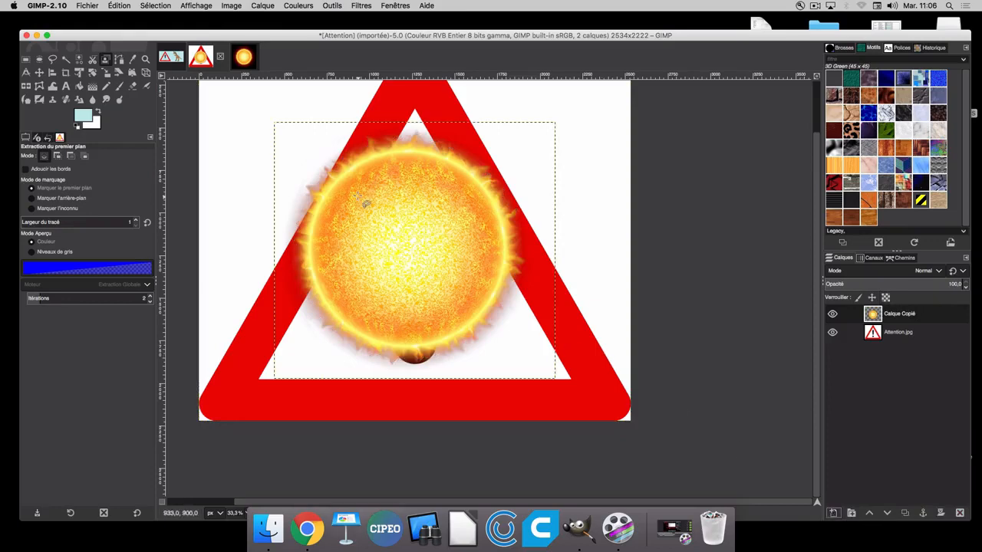
# Select the Attention.jpg layer and toggle the visibility of both layers off and on to compare the sun with the sign.
pyautogui.click(896, 332)
pyautogui.click(832, 332)
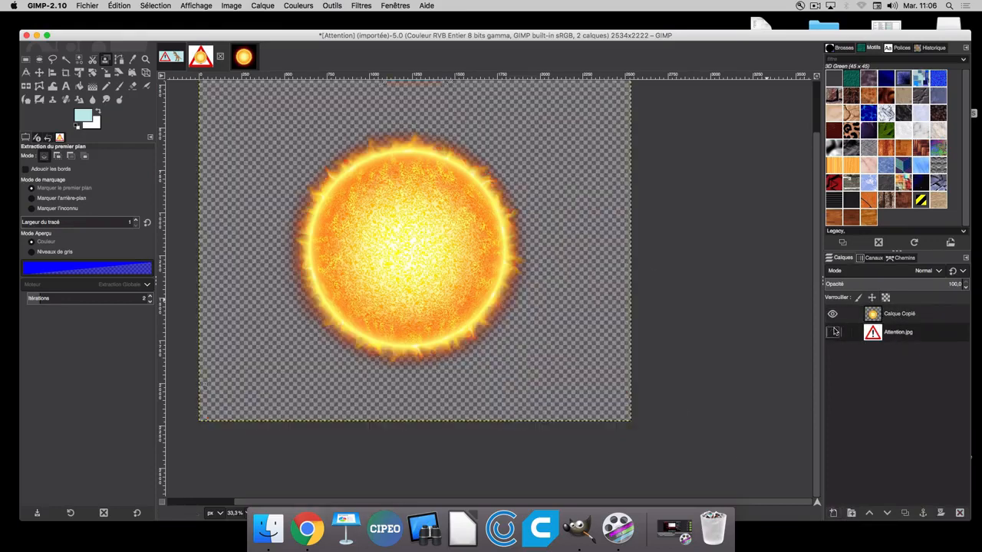
pyautogui.click(832, 315)
pyautogui.click(832, 332)
pyautogui.click(832, 315)
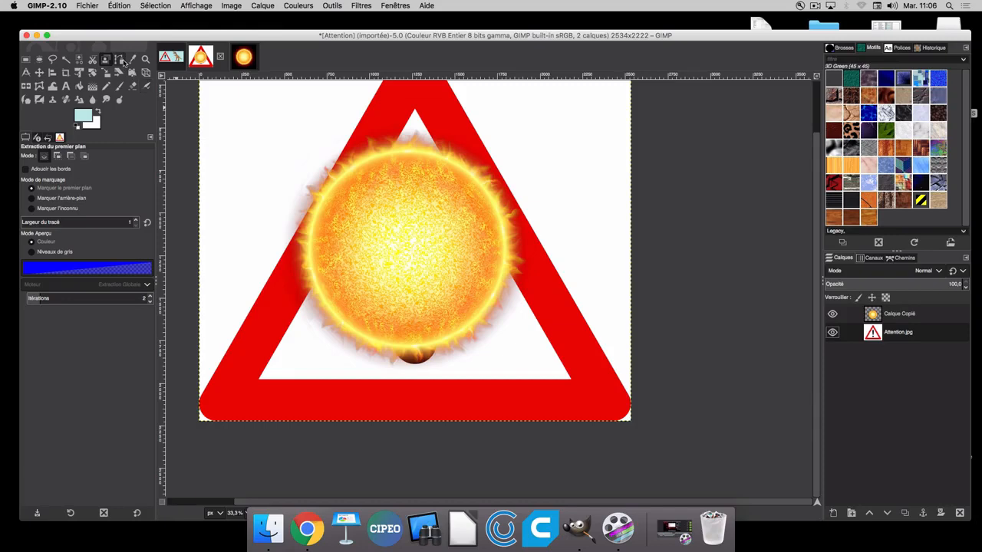
# Draw a closed, curved freeform path with the Paths tool in the white area at the image's upper-left corner.
pyautogui.click(121, 60)
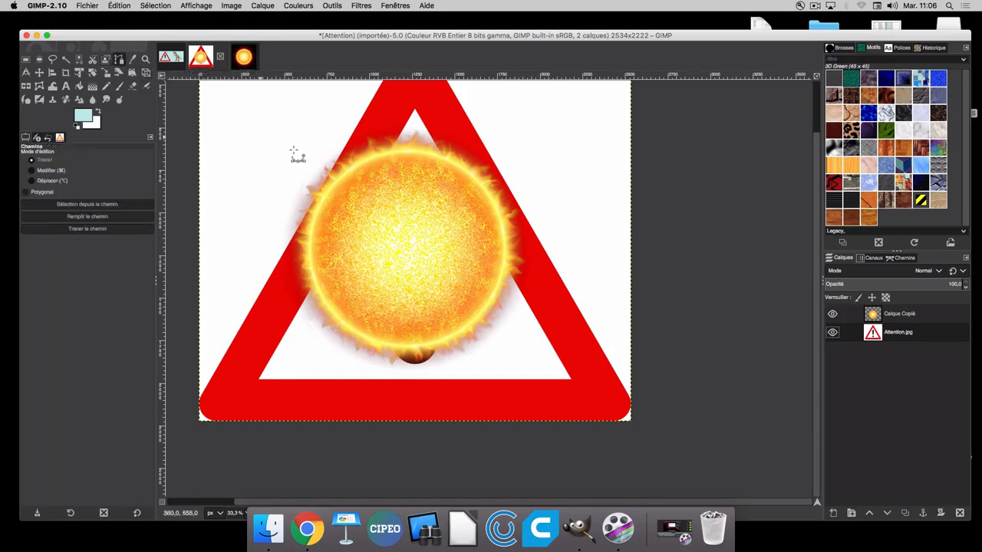
pyautogui.click(239, 111)
pyautogui.moveTo(237, 163); pyautogui.dragTo(342, 135)
pyautogui.moveTo(336, 119); pyautogui.dragTo(225, 156)
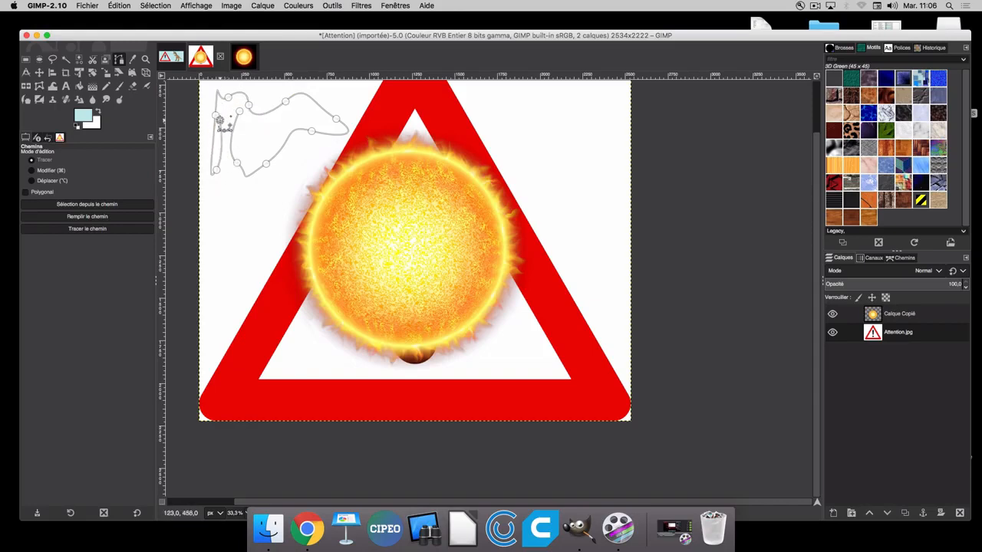
# Reshape the freeform path by moving its anchor points and bending its segments along the upper and lower edges.
pyautogui.moveTo(220, 121); pyautogui.dragTo(238, 113)
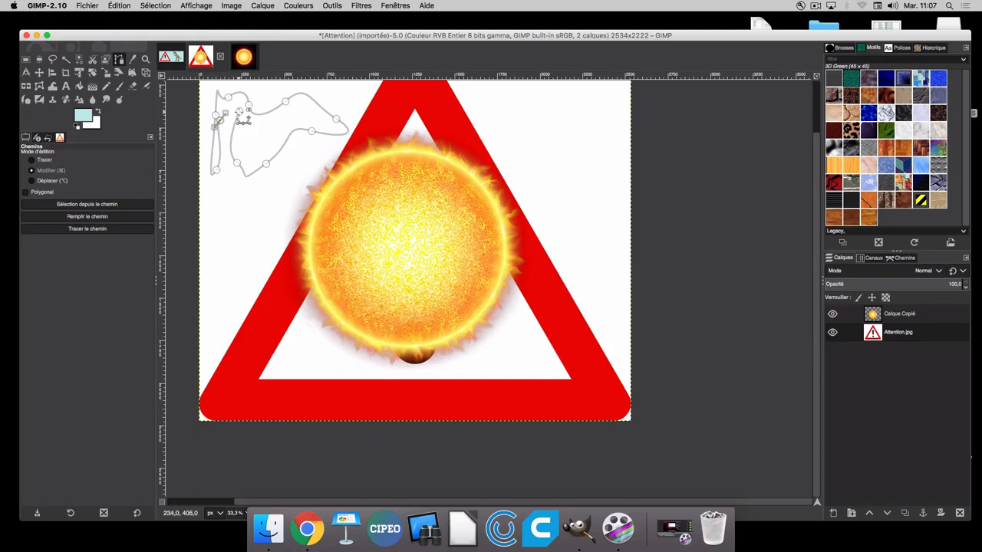
pyautogui.moveTo(239, 114); pyautogui.dragTo(239, 111)
pyautogui.moveTo(257, 103); pyautogui.dragTo(286, 94)
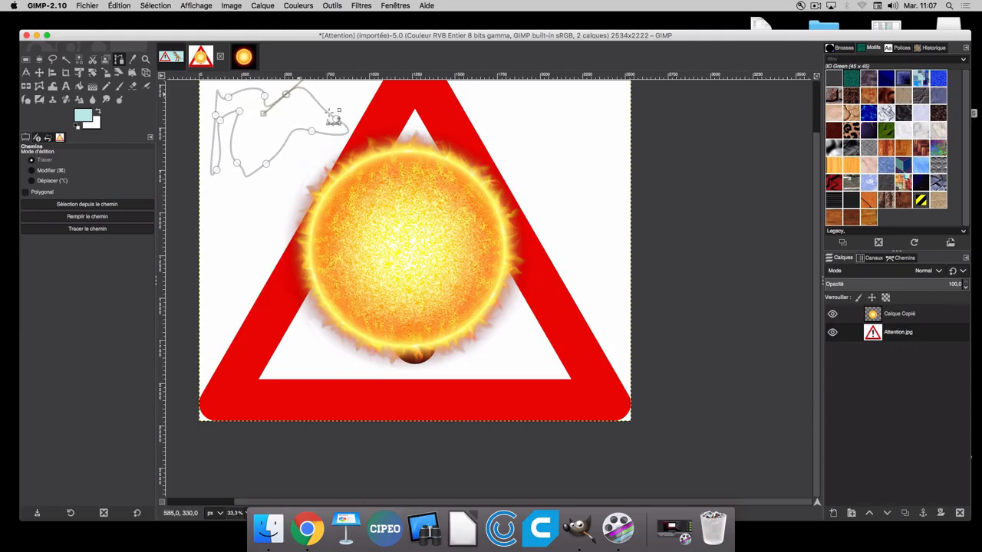
pyautogui.moveTo(342, 121); pyautogui.dragTo(263, 174)
# Convert the path into a selection twice, clear it each time, and reactivate the Paths tool without the drawn path.
pyautogui.hotkey('shift', 'v')
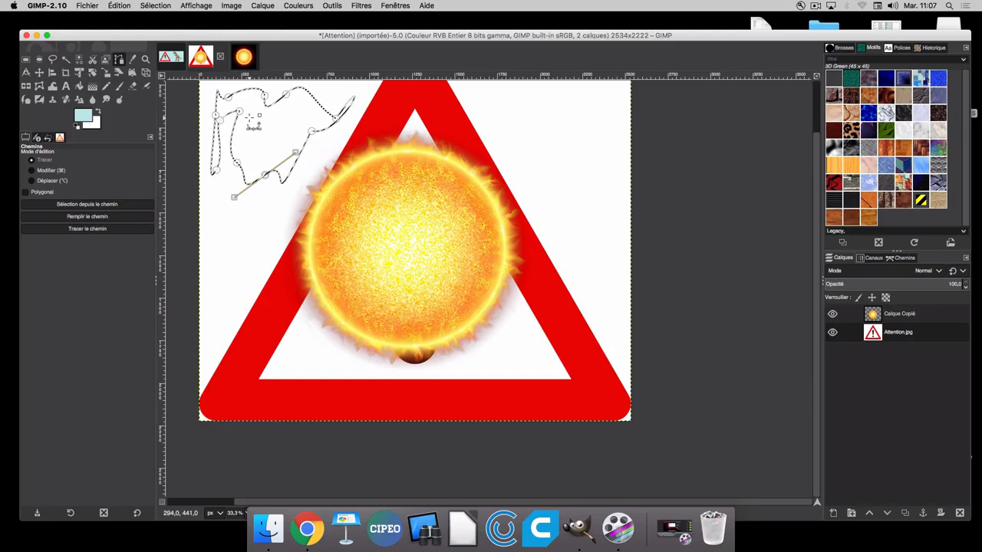
pyautogui.press('super+shift+a')
pyautogui.press('super+shift+a')
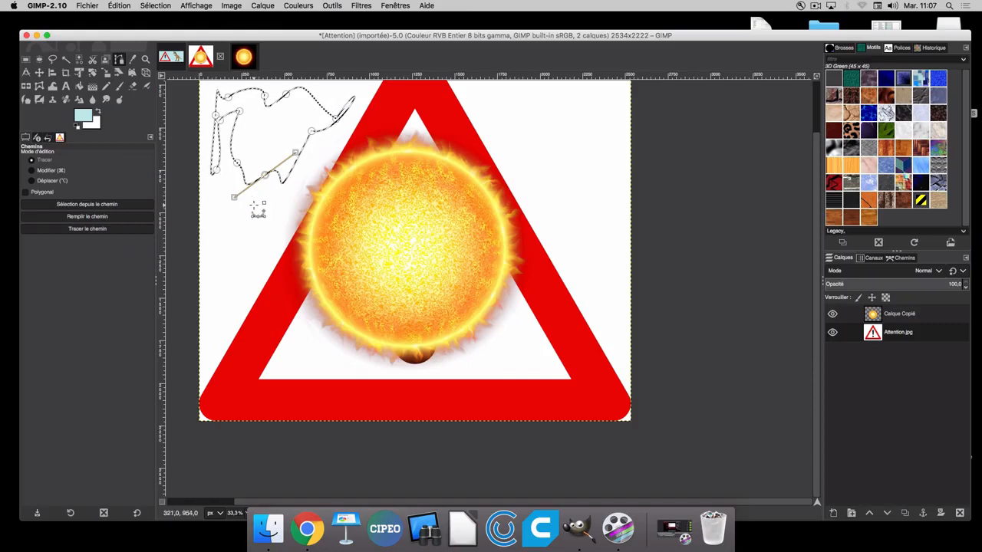
pyautogui.press('super+shift+a')
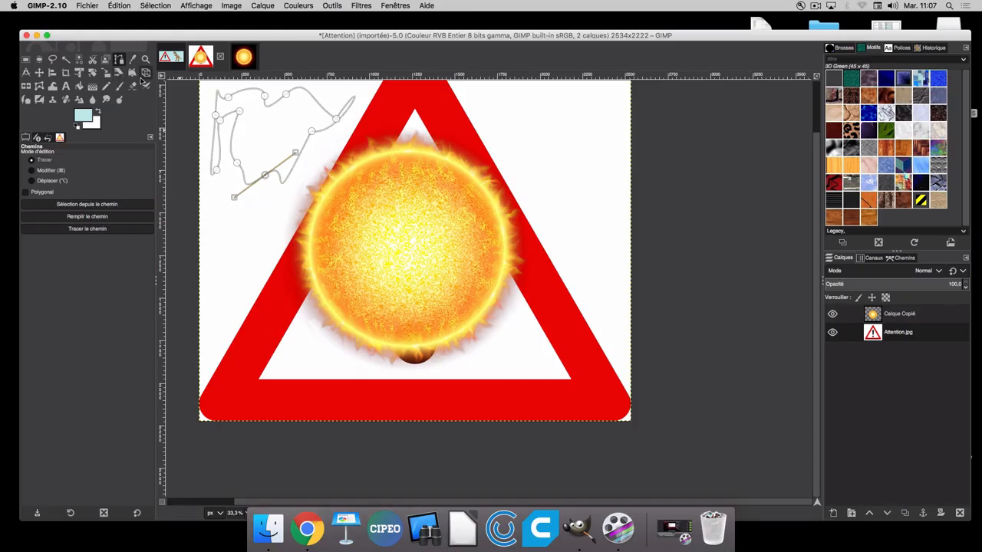
pyautogui.hotkey('shift', 'v')
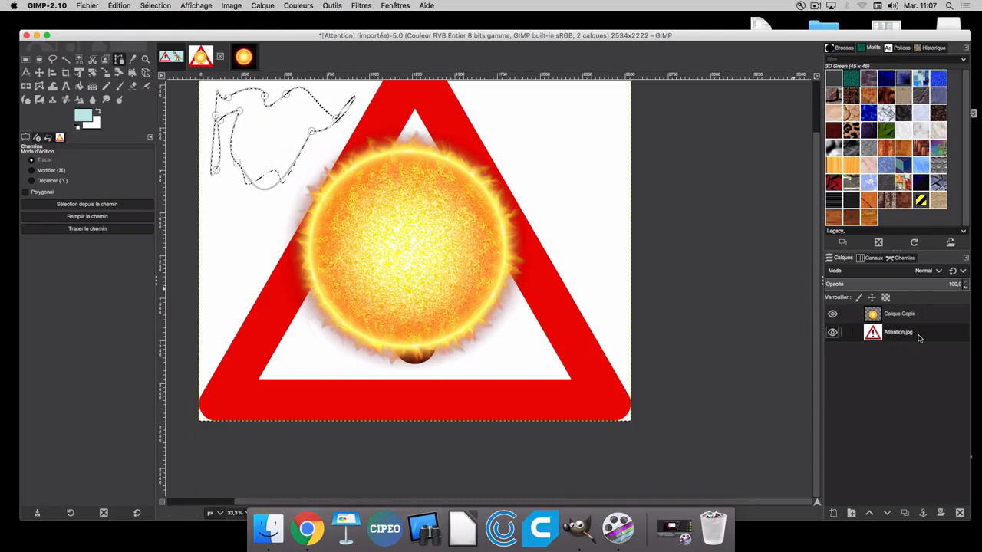
pyautogui.press('super+shift+a')
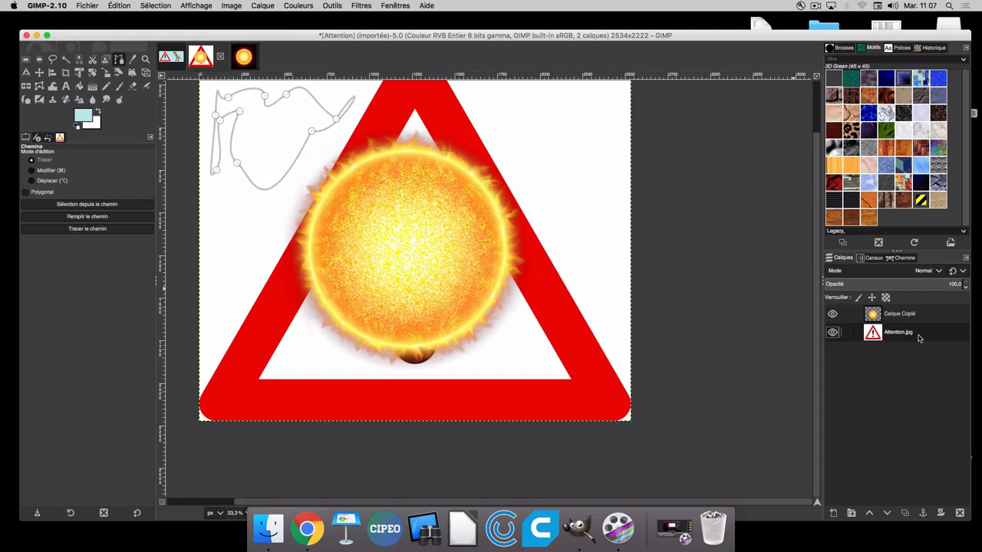
pyautogui.click(105, 60)
pyautogui.click(119, 60)
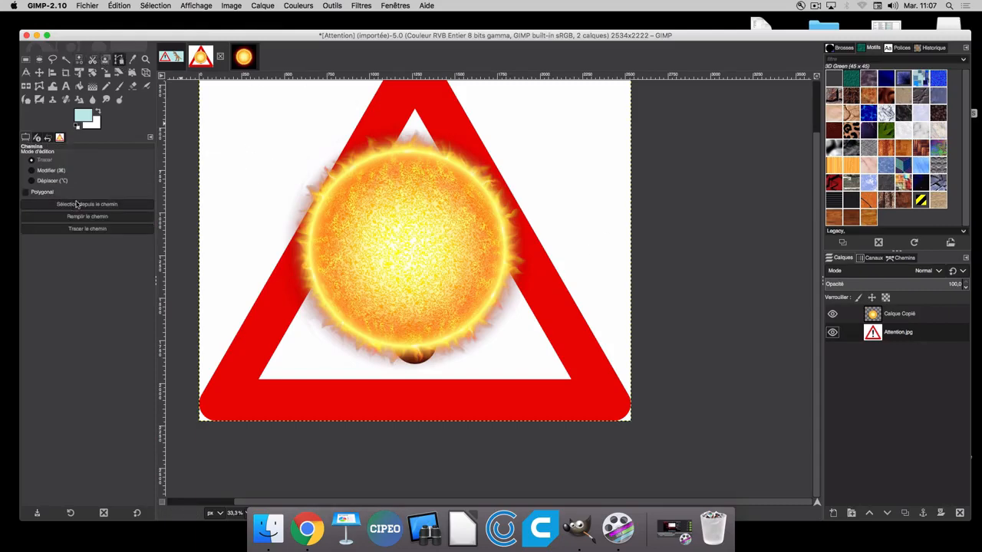
# Draw a rectangular selection of about 282 × 456 px in the white area at the image's upper-left corner.
pyautogui.click(133, 60)
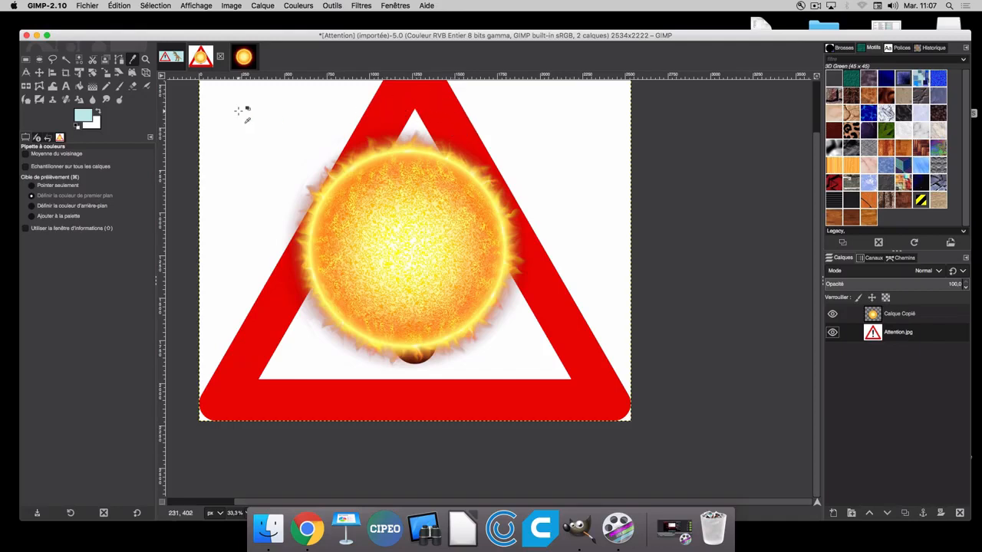
pyautogui.press('r')
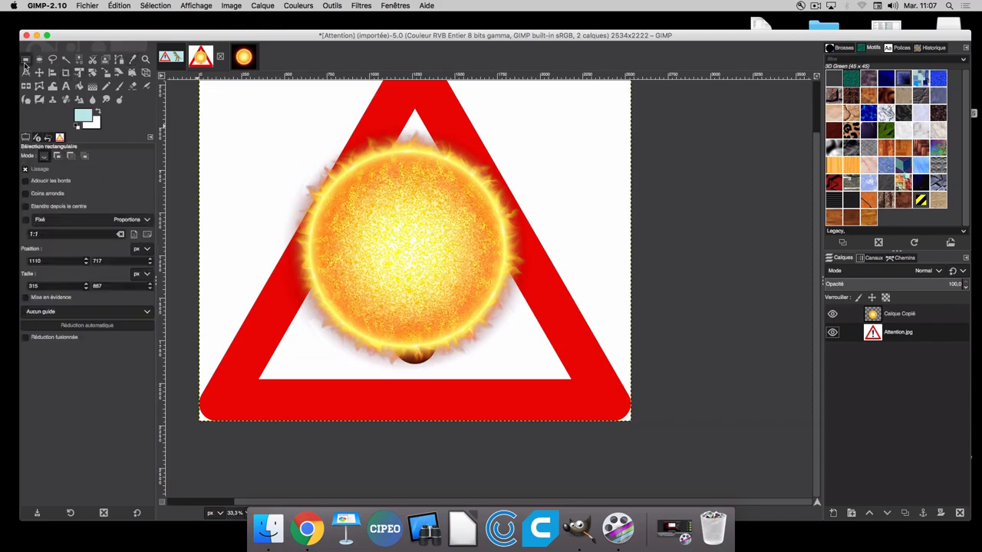
pyautogui.moveTo(234, 94); pyautogui.dragTo(283, 171)
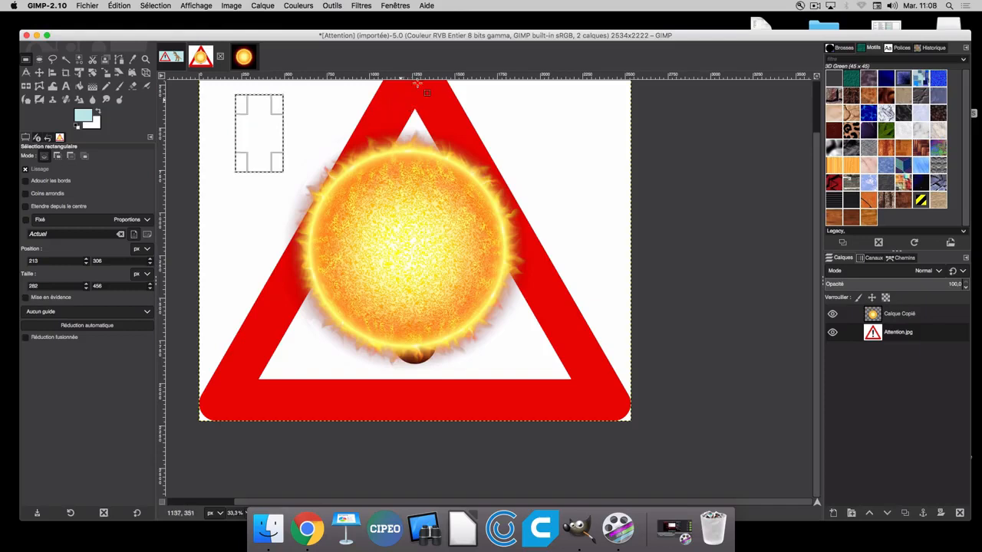
# Make Attention.jpg the active layer and pick the sign's red as the foreground colour with the Color Picker.
pyautogui.click(133, 60)
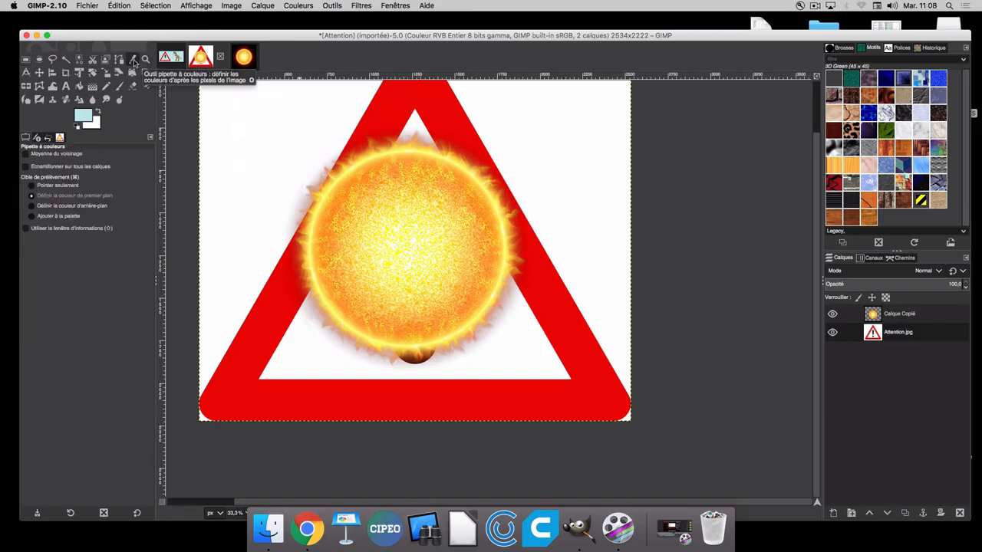
pyautogui.click(911, 317)
pyautogui.click(908, 332)
pyautogui.click(907, 317)
pyautogui.click(903, 336)
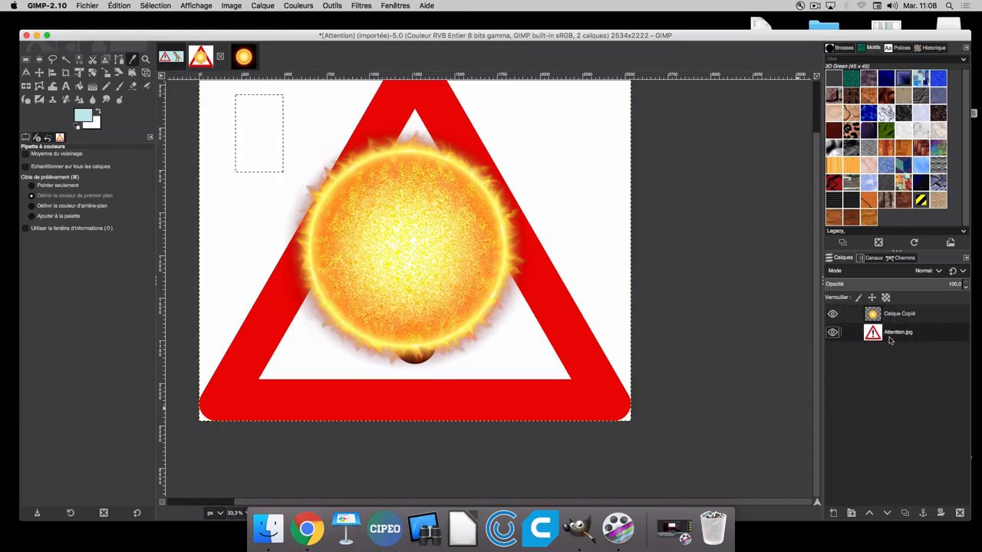
pyautogui.click(431, 100)
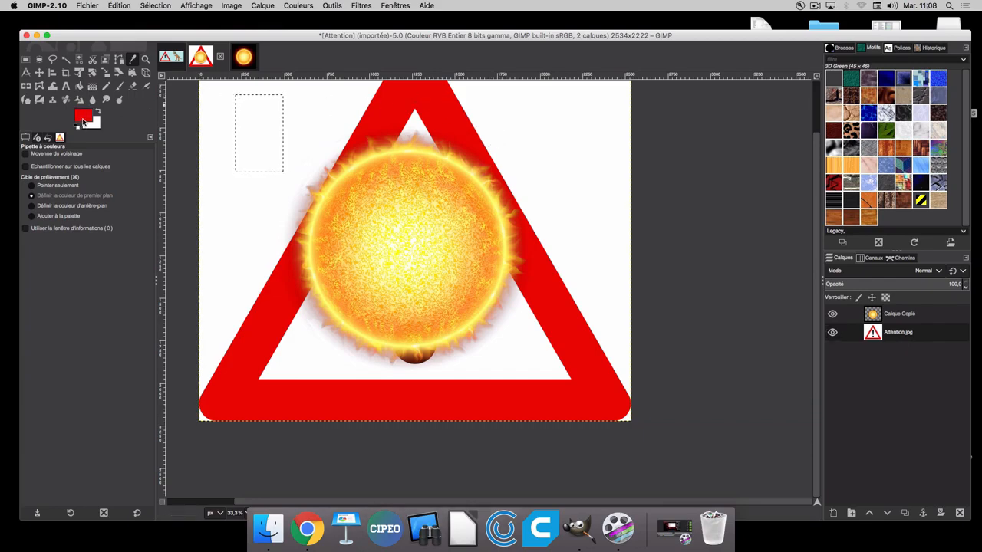
# Fill the rectangular selection with the picked red using Bucket Fill, undo the fill and clear the selection.
pyautogui.click(79, 86)
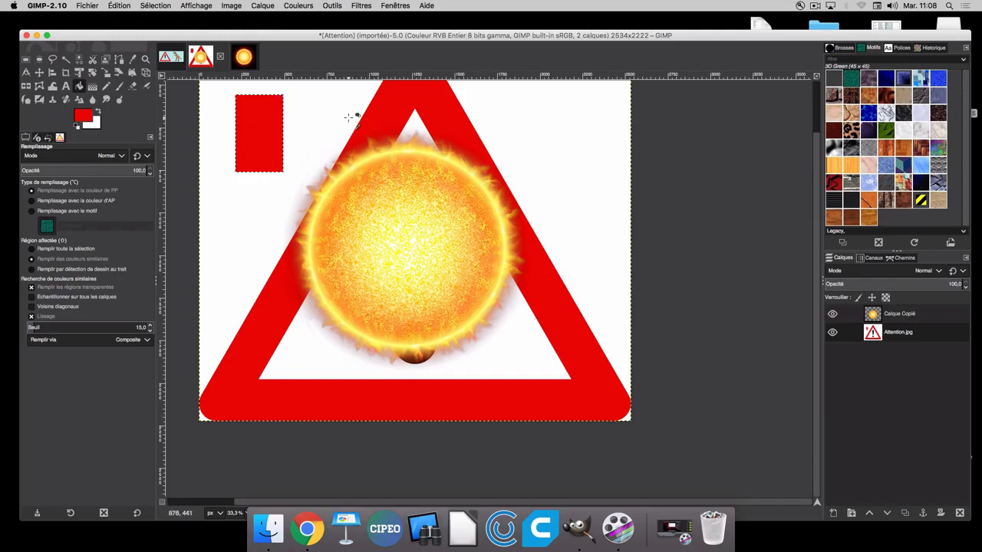
pyautogui.press('super+z')
pyautogui.press('shift+super+a')
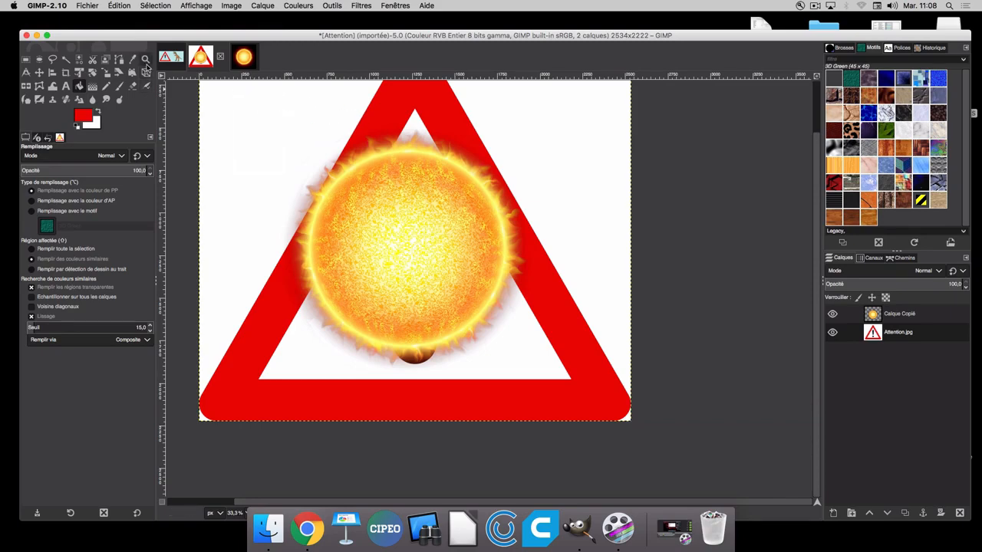
# Activate the Zoom tool and zoom in and out on the sign, ending with the whole image in view at 25%.
pyautogui.click(145, 59)
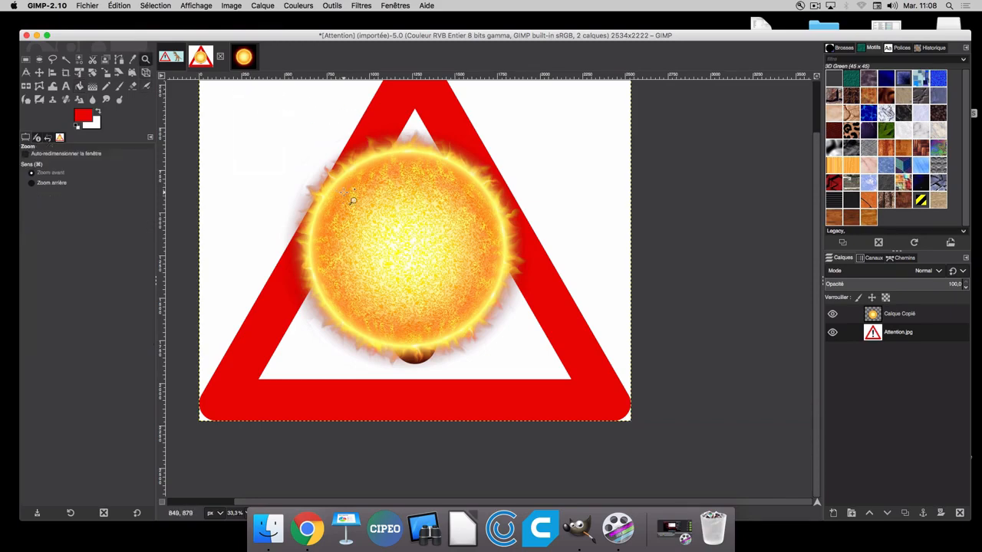
pyautogui.scroll(2, 432, 178)
pyautogui.scroll(-2, 433, 178)
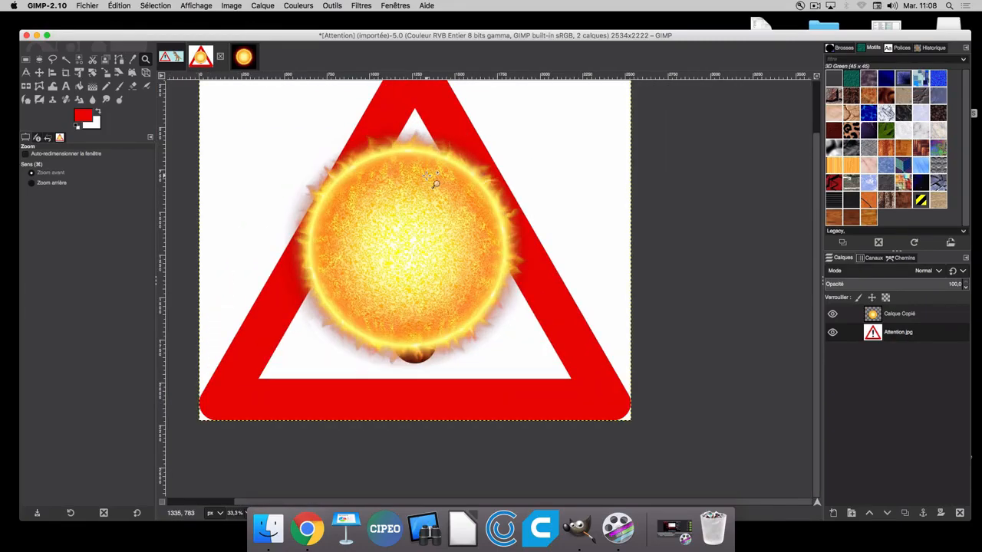
pyautogui.scroll(1, 433, 177)
pyautogui.scroll(-2, 432, 178)
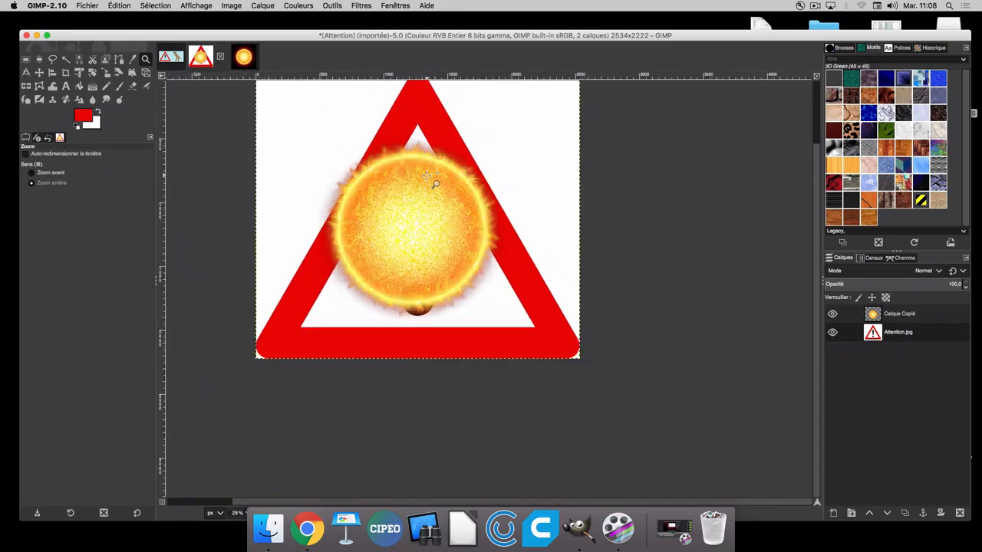
pyautogui.scroll(-1, 433, 178)
pyautogui.scroll(2, 424, 144)
pyautogui.scroll(-1, 418, 138)
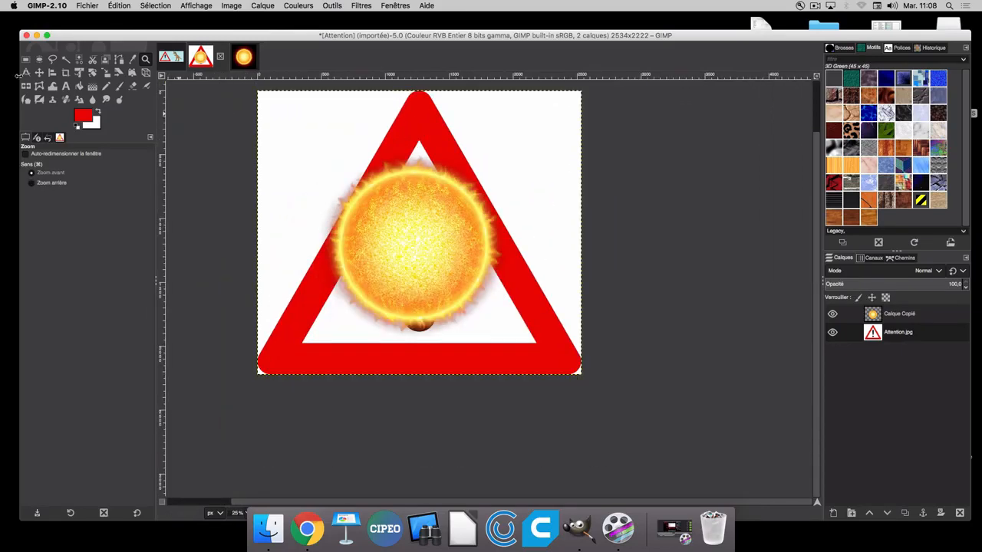
# Measure a near-horizontal distance across the upper part of the sign with the Measure tool and raise the window to reveal the status bar.
pyautogui.click(25, 74)
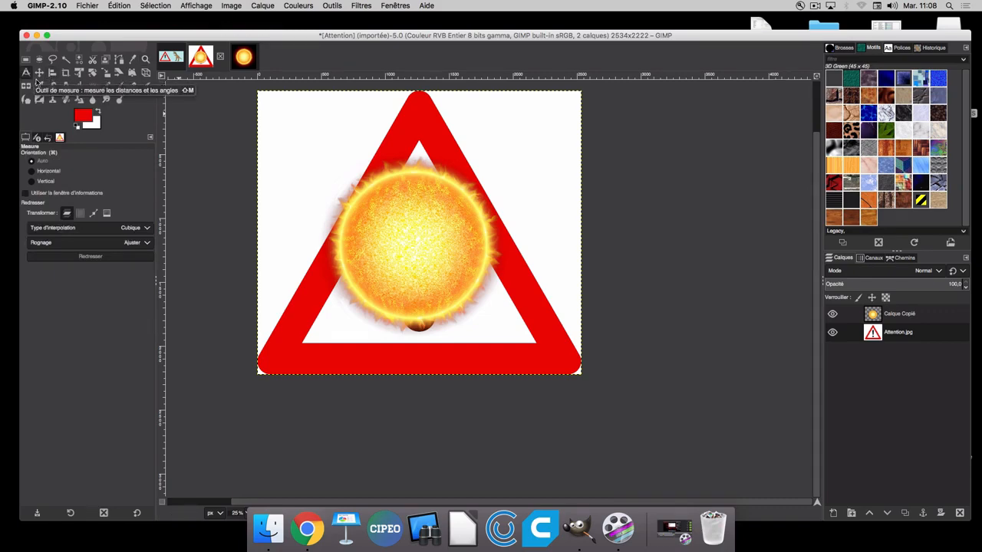
pyautogui.moveTo(281, 134); pyautogui.dragTo(517, 134)
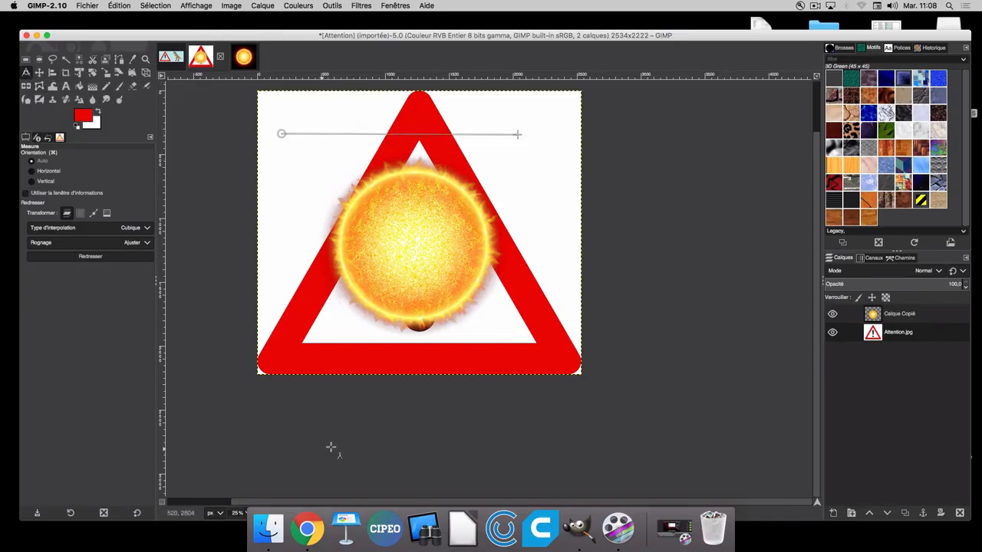
pyautogui.moveTo(319, 37); pyautogui.dragTo(317, 18)
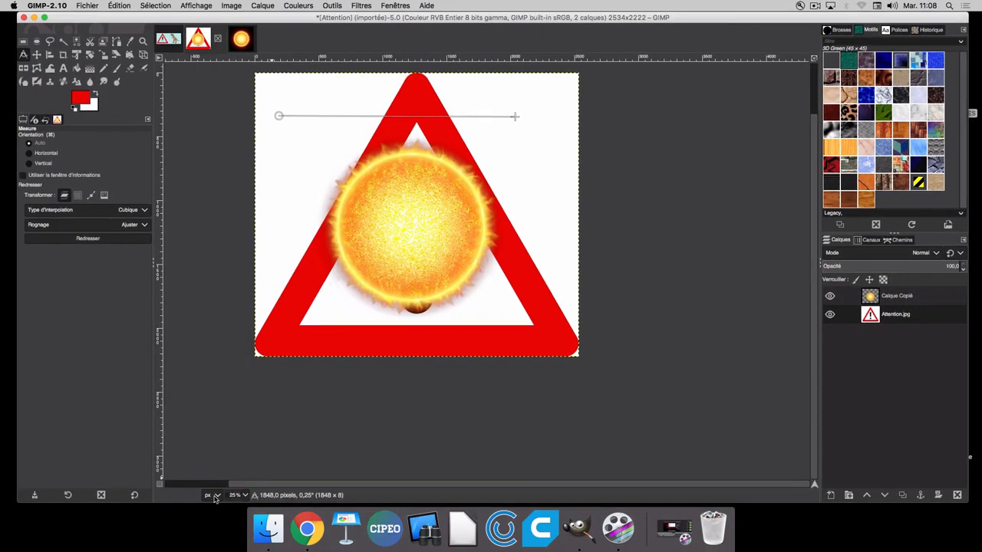
# Change the image window's display unit to millimetres for the measurement on the sign.
pyautogui.click(215, 497)
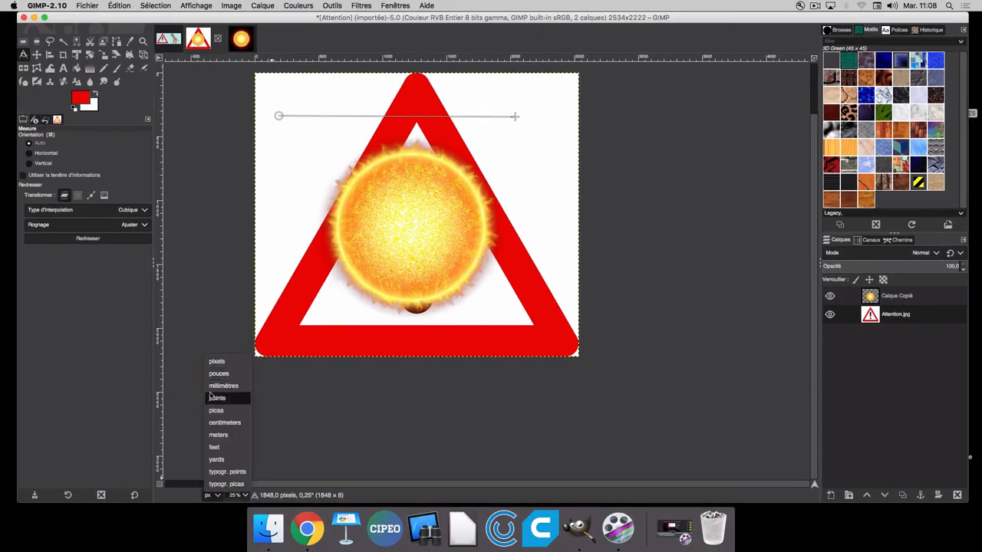
pyautogui.click(220, 386)
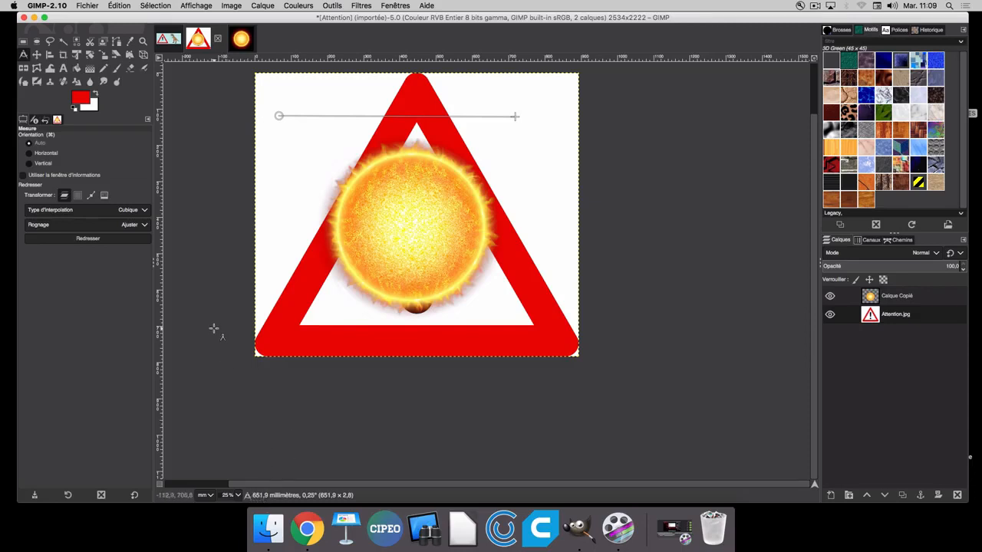
# Move the sun layer upward and slightly to the right over the sign with the Move tool.
pyautogui.click(36, 54)
pyautogui.click(443, 230)
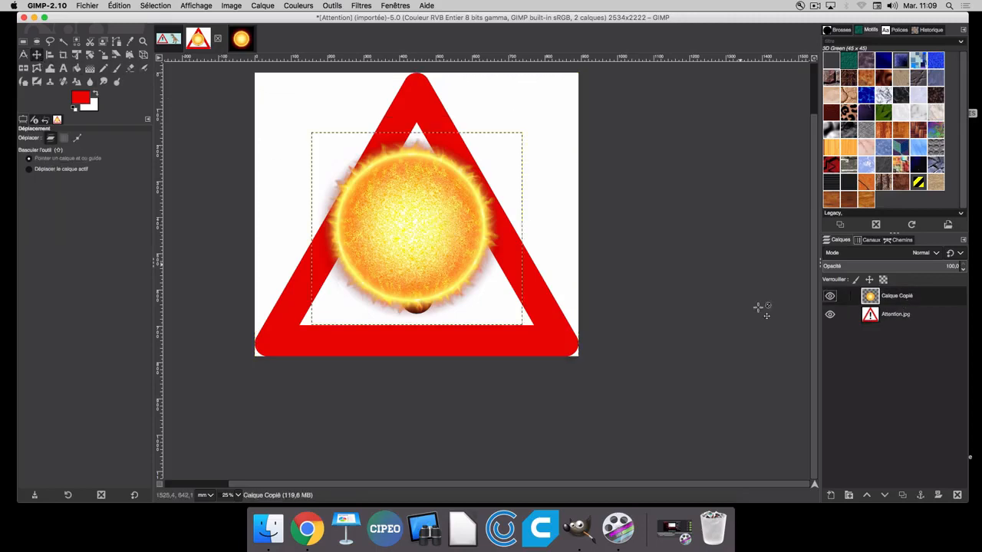
pyautogui.moveTo(438, 208); pyautogui.dragTo(453, 169)
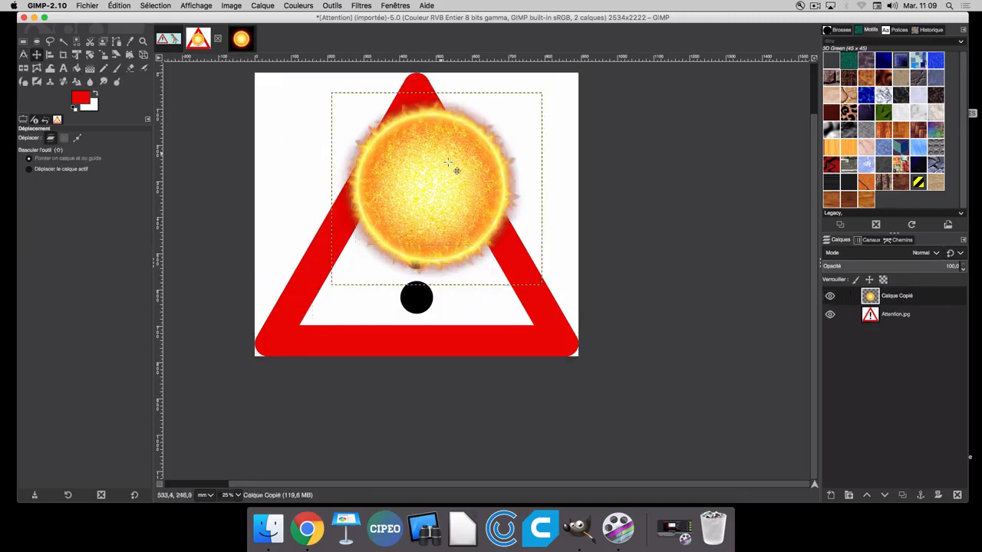
# Centre the sun horizontally and vertically on the active Attention.jpg layer with the Align tool.
pyautogui.click(49, 55)
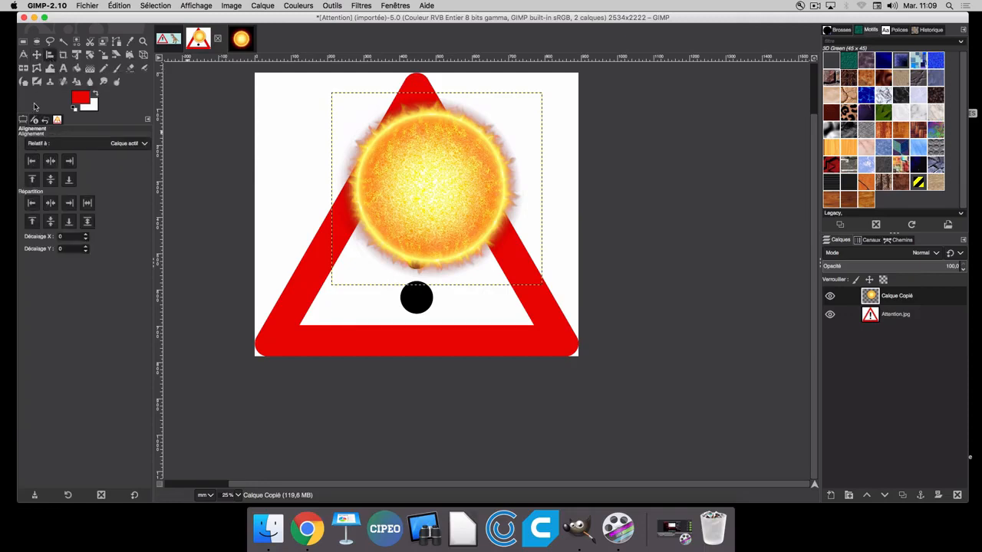
pyautogui.moveTo(434, 162); pyautogui.dragTo(397, 174)
pyautogui.click(912, 315)
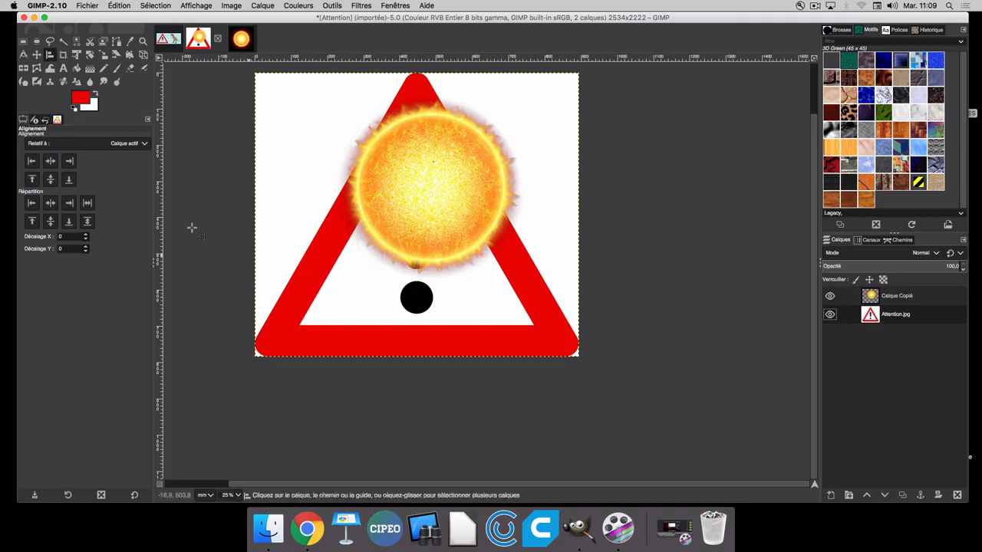
pyautogui.click(55, 144)
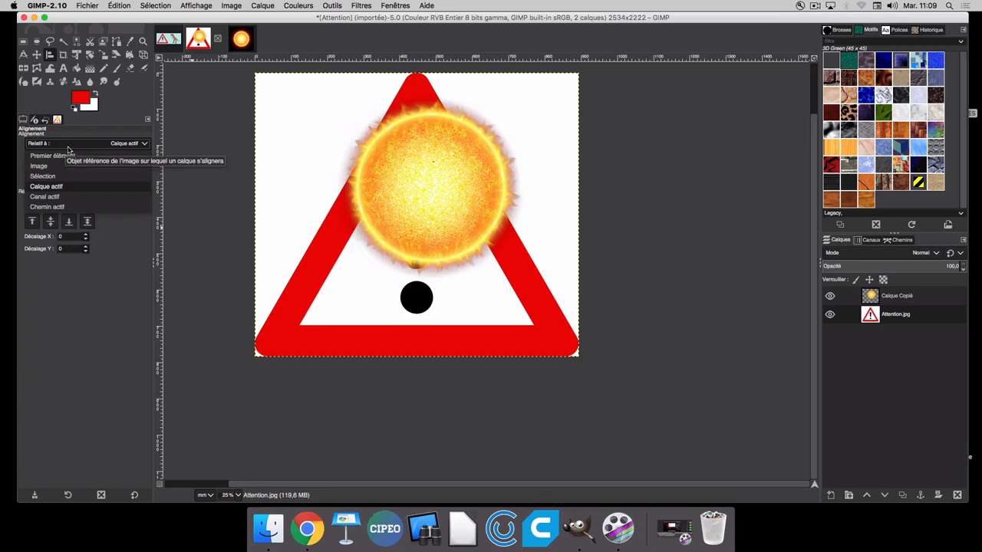
pyautogui.click(55, 189)
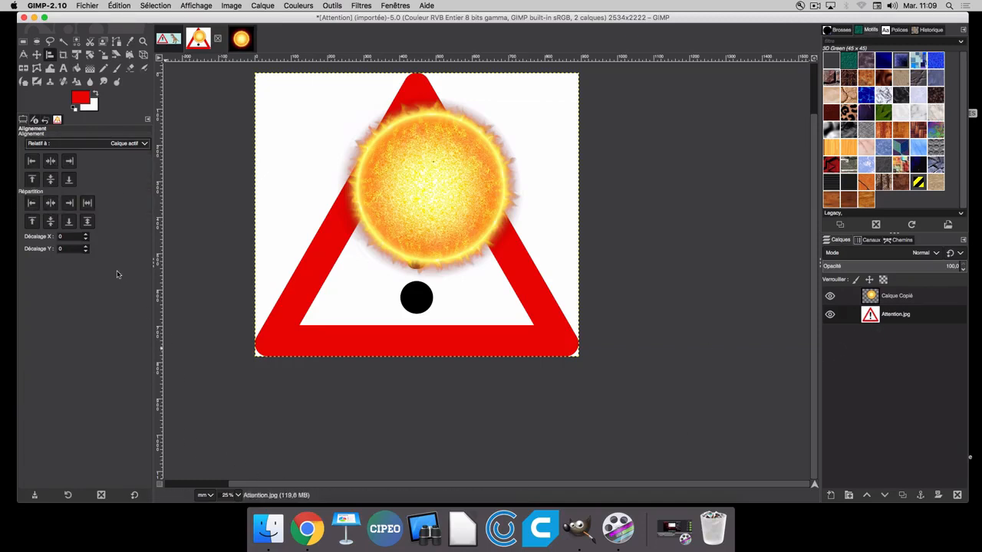
pyautogui.click(412, 172)
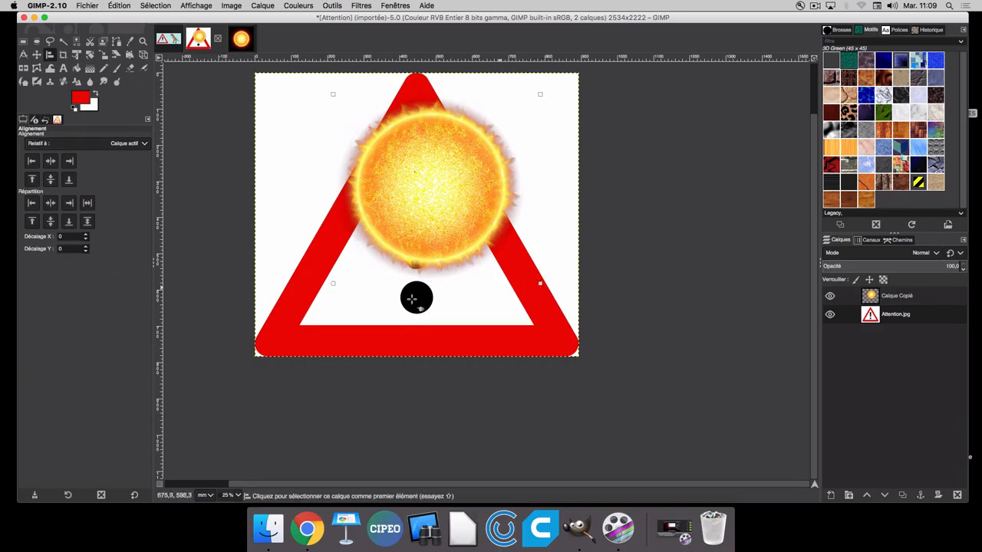
pyautogui.click(49, 161)
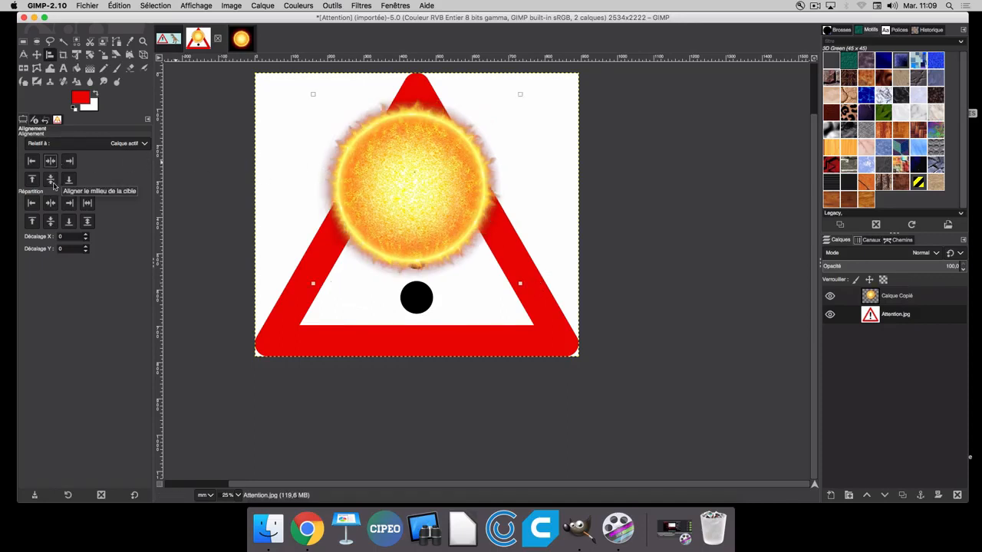
pyautogui.click(53, 183)
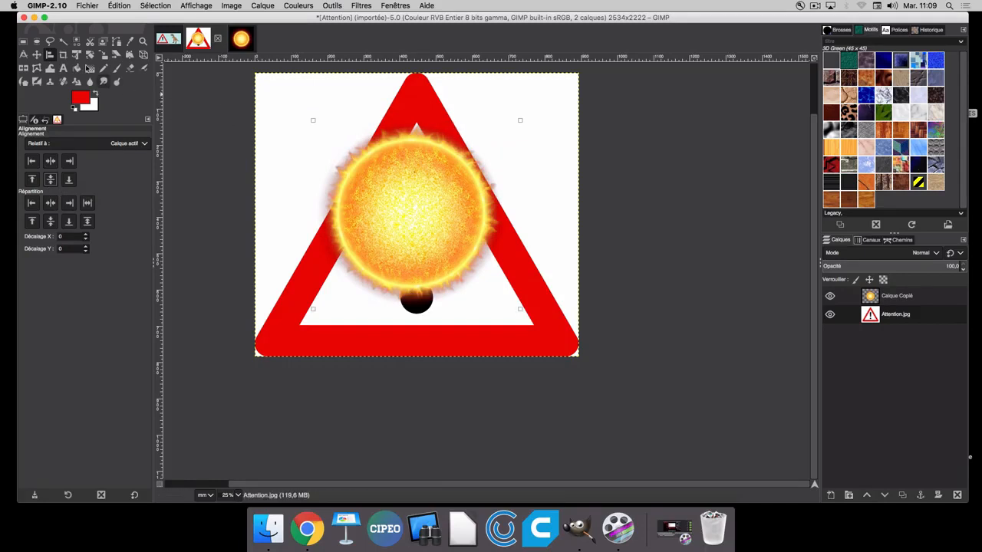
# Crop the image to about 1920 × 1552 px around the sun with the Crop tool and undo the crop.
pyautogui.click(63, 55)
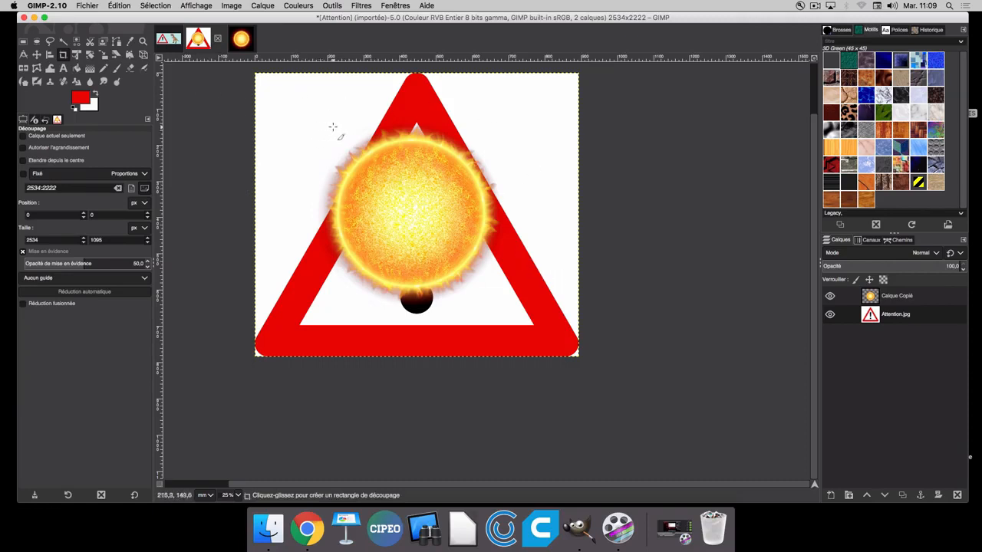
pyautogui.moveTo(298, 119); pyautogui.dragTo(543, 316)
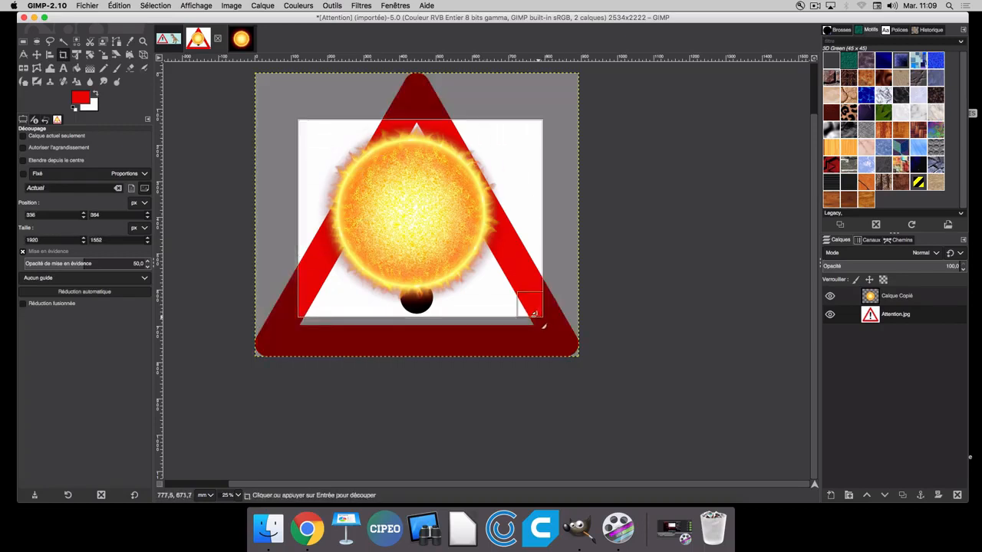
pyautogui.click(318, 124)
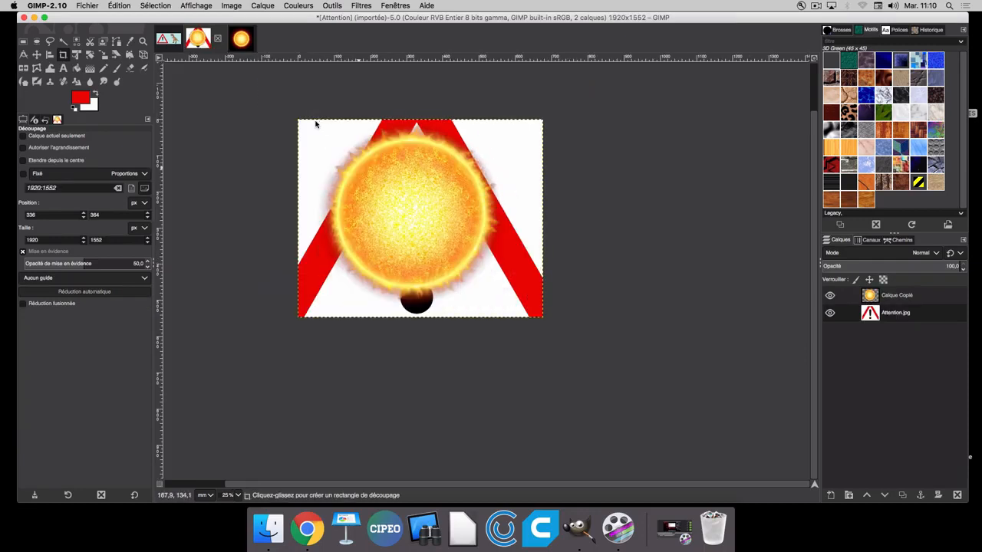
pyautogui.press('super+z')
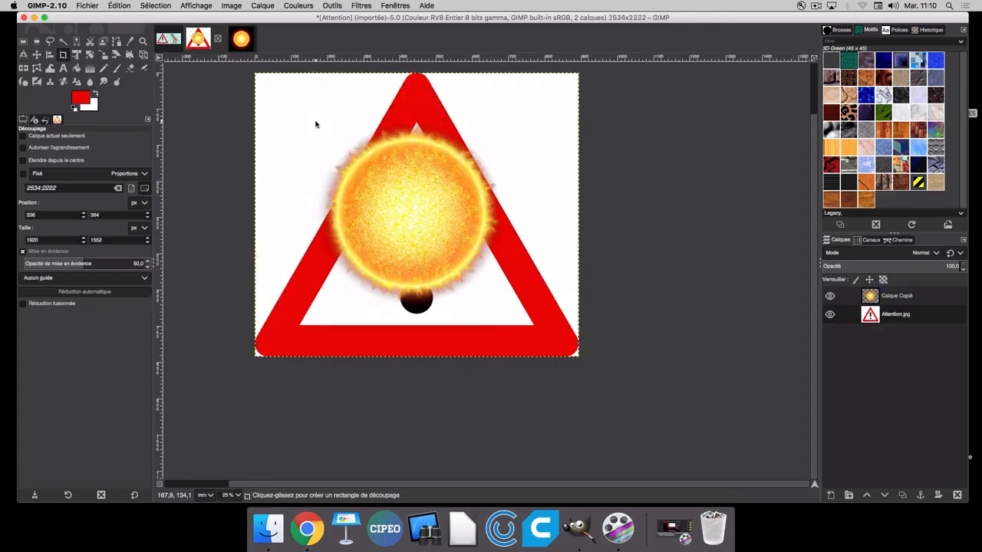
# Scale the Calque Copié sun layer down slightly, to a factor of about 0.97, with Unified Transform.
pyautogui.click(76, 61)
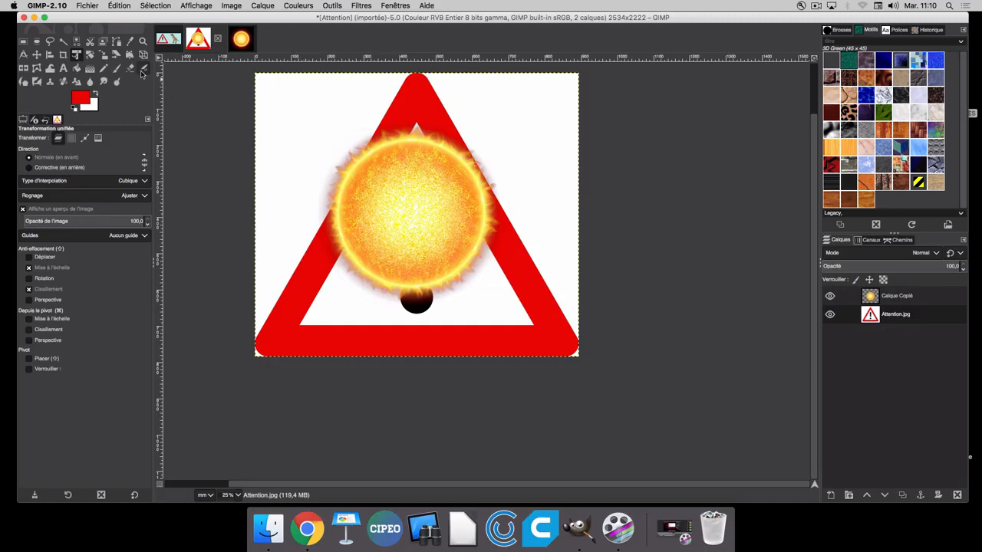
pyautogui.click(890, 298)
pyautogui.click(438, 214)
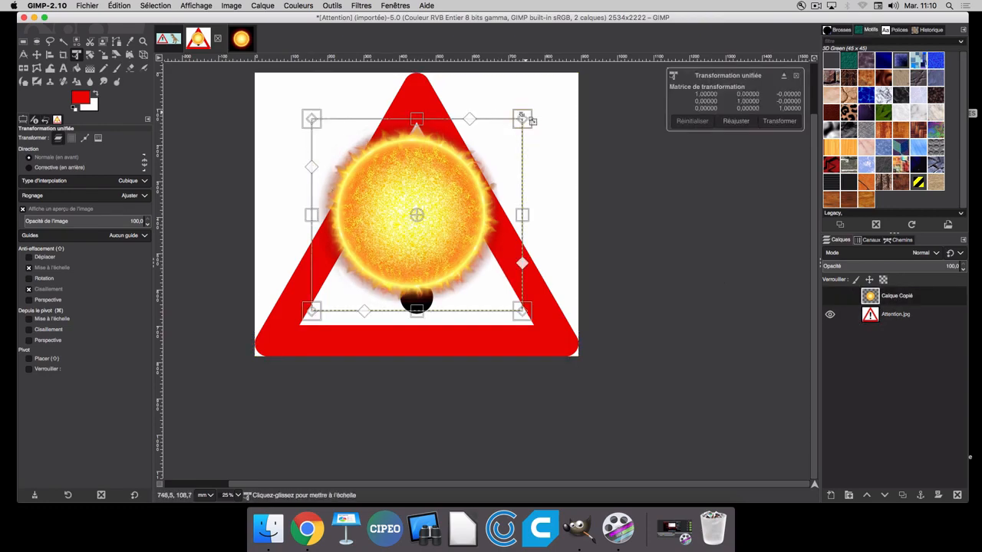
pyautogui.moveTo(526, 123)
pyautogui.mouseDown()
pyautogui.moveTo(469, 170)
pyautogui.moveTo(529, 114)
pyautogui.mouseUp()
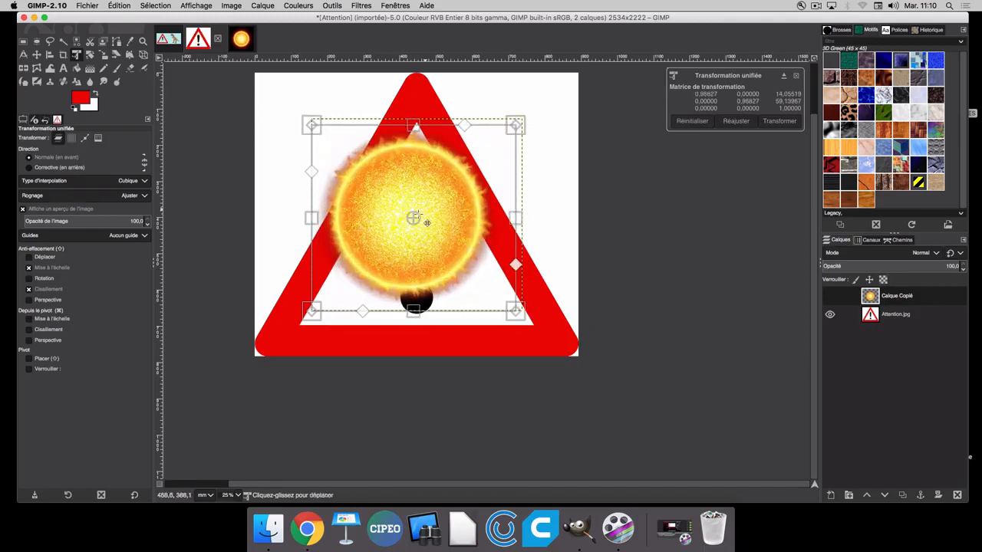
# Try distorting the sun layer with the scale, shear and perspective handles, and undo these distortions back to the slight reduction.
pyautogui.moveTo(311, 128); pyautogui.dragTo(351, 159)
pyautogui.moveTo(436, 141); pyautogui.dragTo(392, 142)
pyautogui.moveTo(497, 270); pyautogui.dragTo(510, 293)
pyautogui.moveTo(534, 336)
pyautogui.mouseDown()
pyautogui.moveTo(434, 285)
pyautogui.moveTo(399, 285)
pyautogui.moveTo(352, 324)
pyautogui.mouseUp()
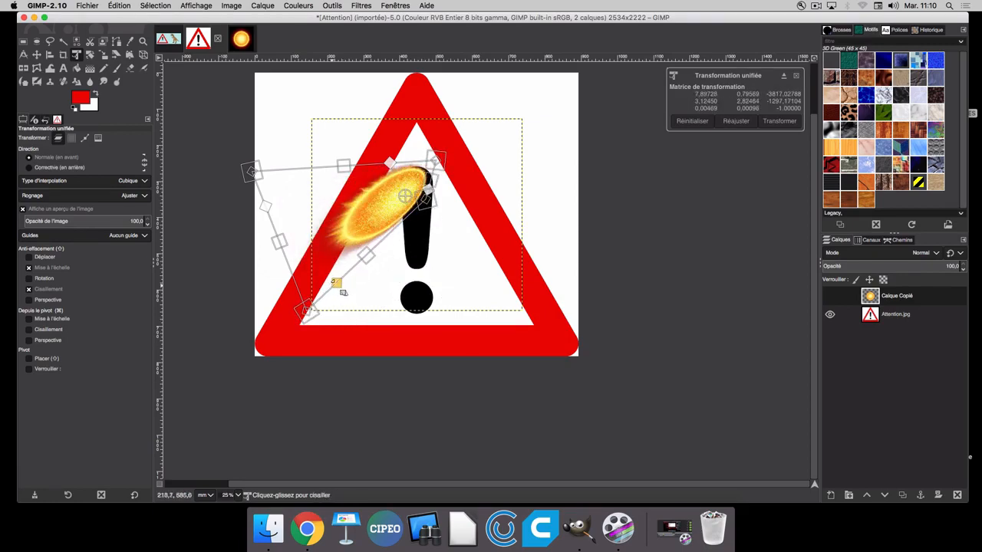
pyautogui.moveTo(337, 285); pyautogui.dragTo(367, 251)
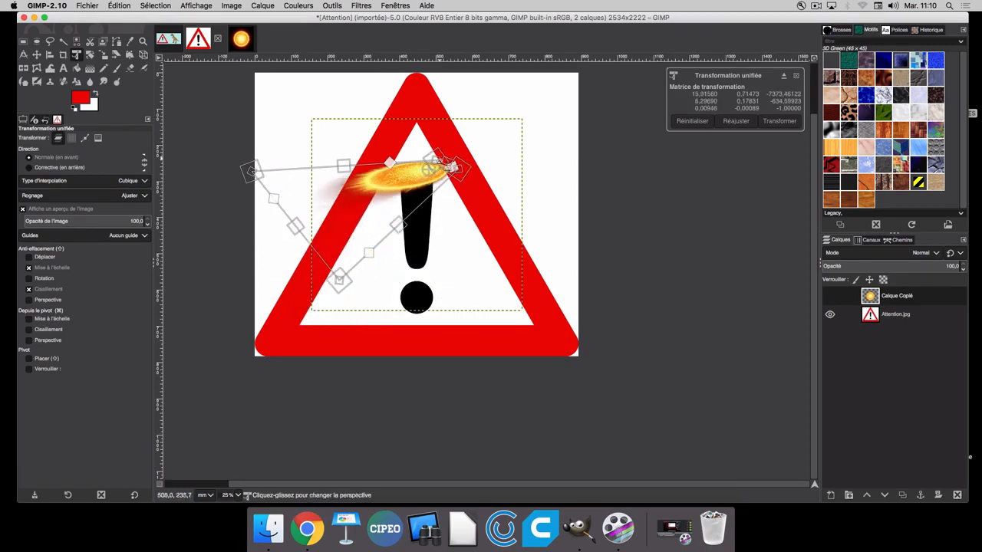
pyautogui.moveTo(453, 168); pyautogui.dragTo(456, 168)
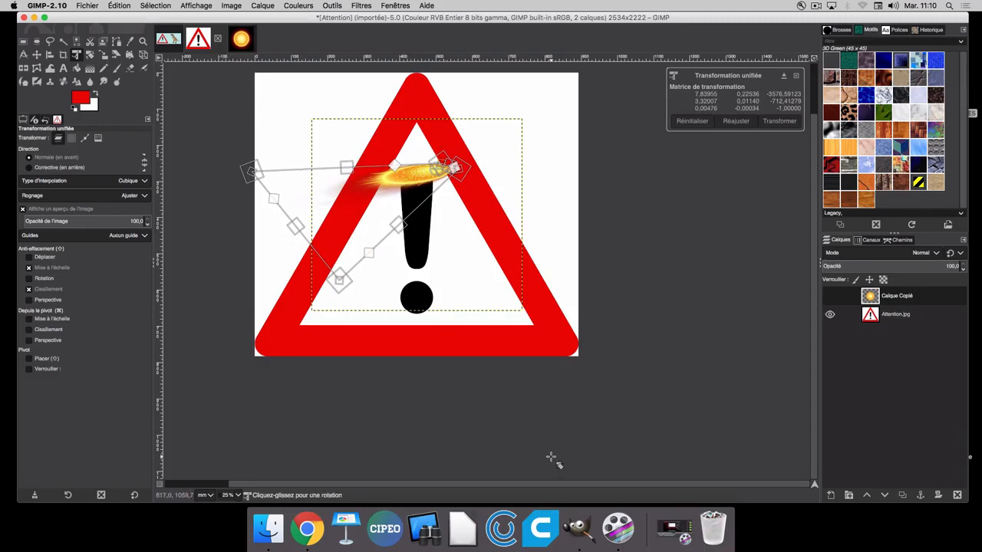
pyautogui.press('super+z')
pyautogui.press('super+z')
pyautogui.press('super+z')
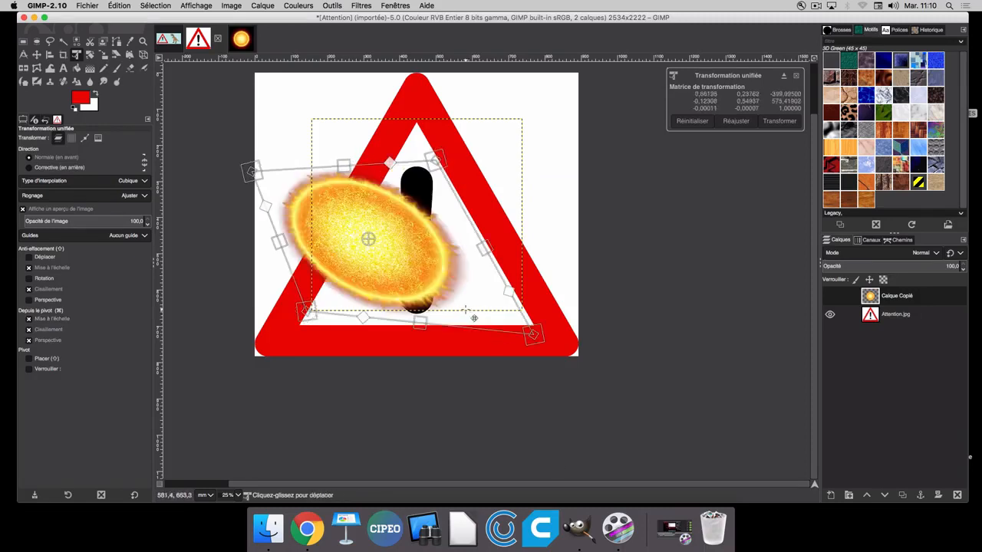
pyautogui.press('super+z')
pyautogui.press('super+z')
pyautogui.press('super+z')
pyautogui.press('super+z')
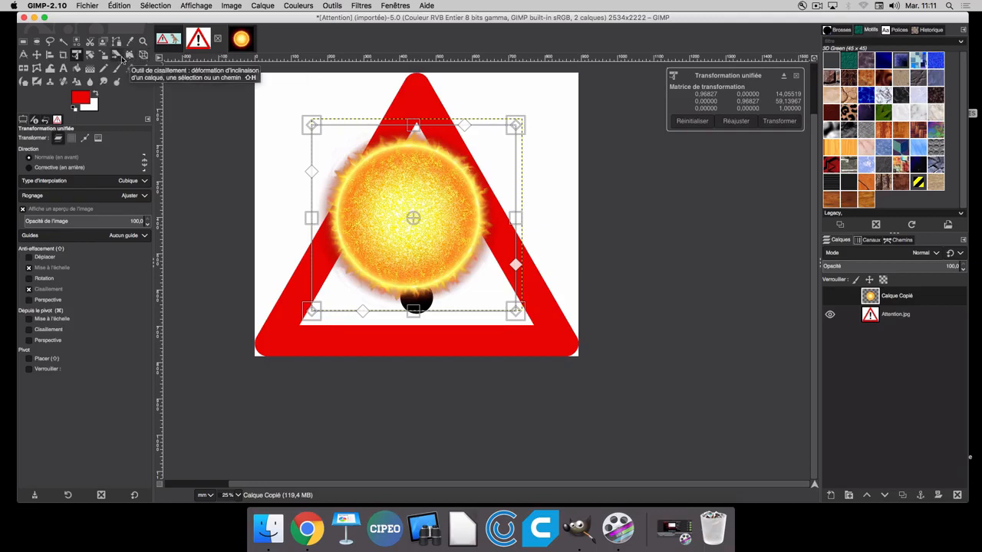
# Show the sun layer, shift the transform pivot slightly and rotate the sun by about -139.77° with the Rotate tool.
pyautogui.click(829, 295)
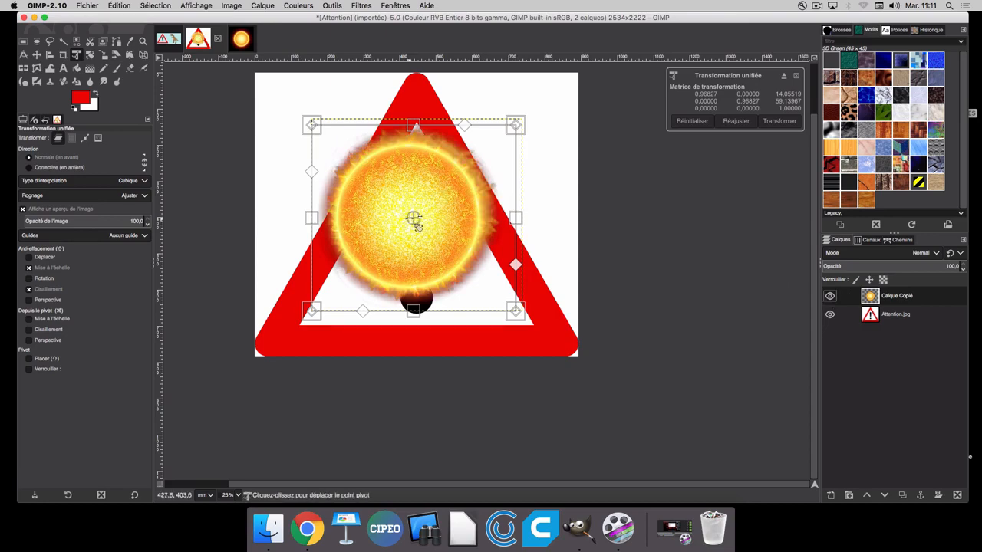
pyautogui.moveTo(413, 218)
pyautogui.mouseDown()
pyautogui.moveTo(445, 196)
pyautogui.moveTo(403, 178)
pyautogui.moveTo(412, 225)
pyautogui.moveTo(409, 218)
pyautogui.mouseUp()
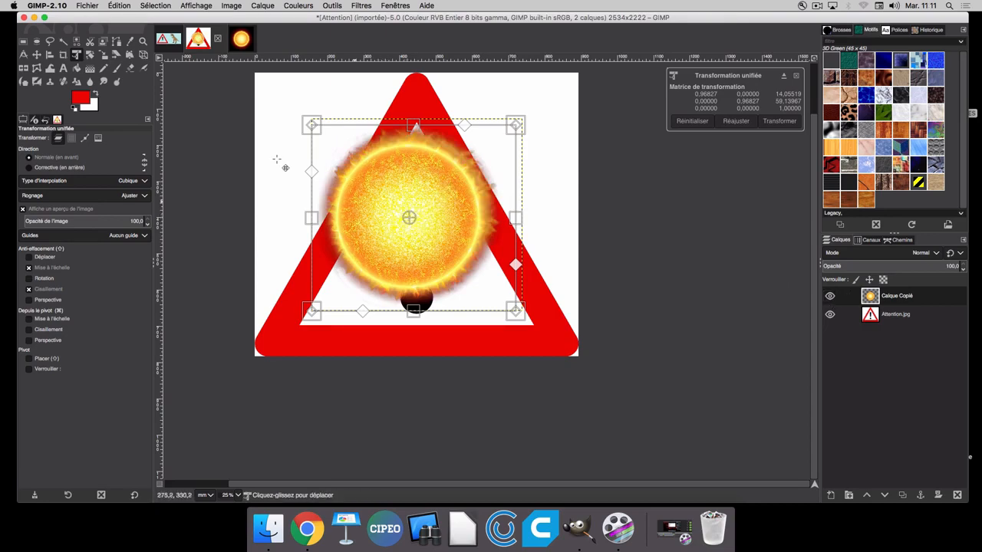
pyautogui.click(90, 57)
pyautogui.moveTo(431, 221); pyautogui.dragTo(179, 125)
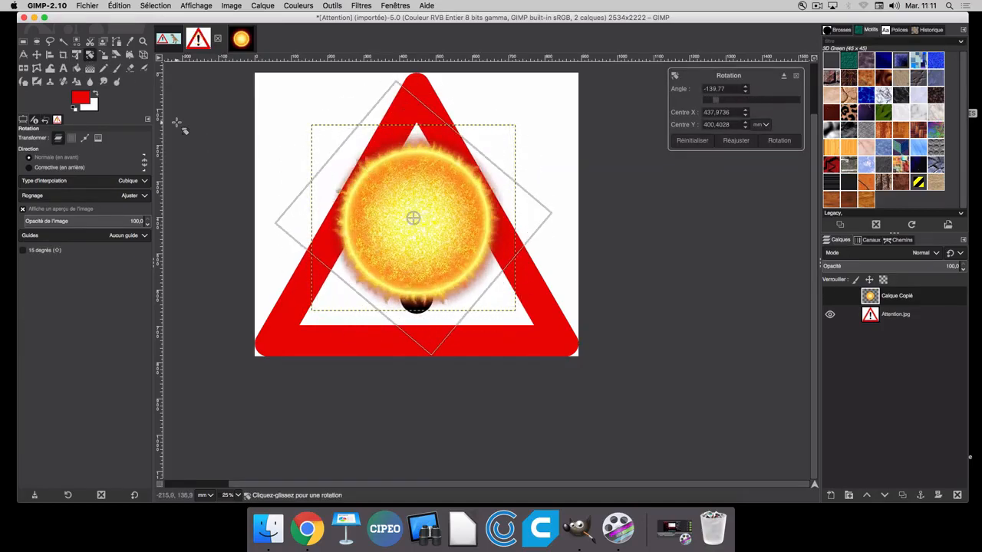
# Scale the sun layer proportionally down to about 221 × 219 mm towards the sign's lower-right corner and unlock its aspect ratio.
pyautogui.click(103, 56)
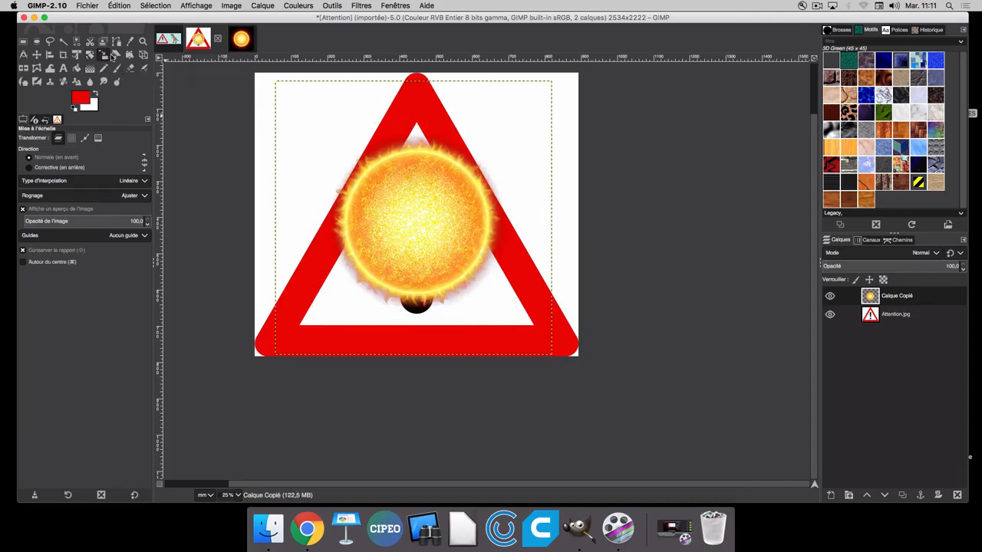
pyautogui.click(432, 210)
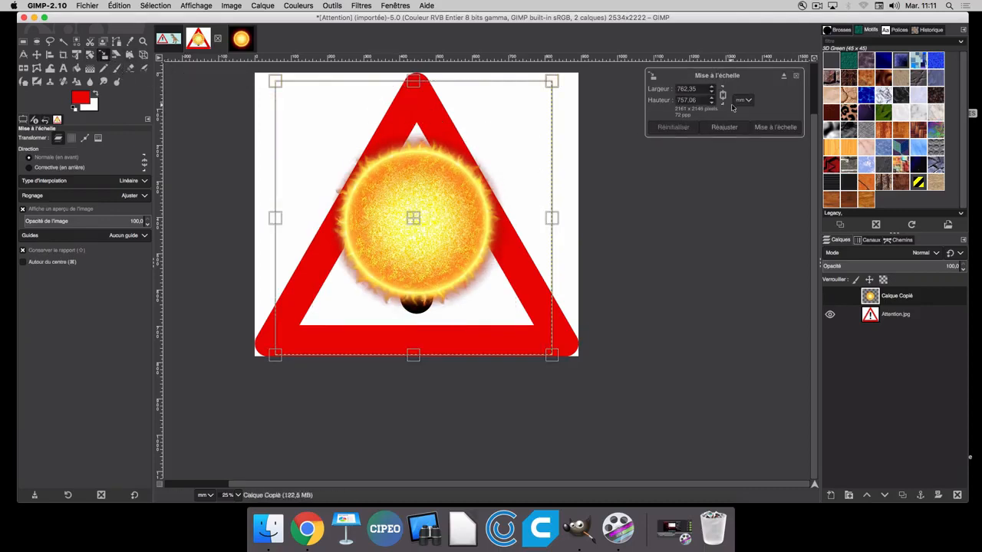
pyautogui.moveTo(292, 90); pyautogui.dragTo(471, 275)
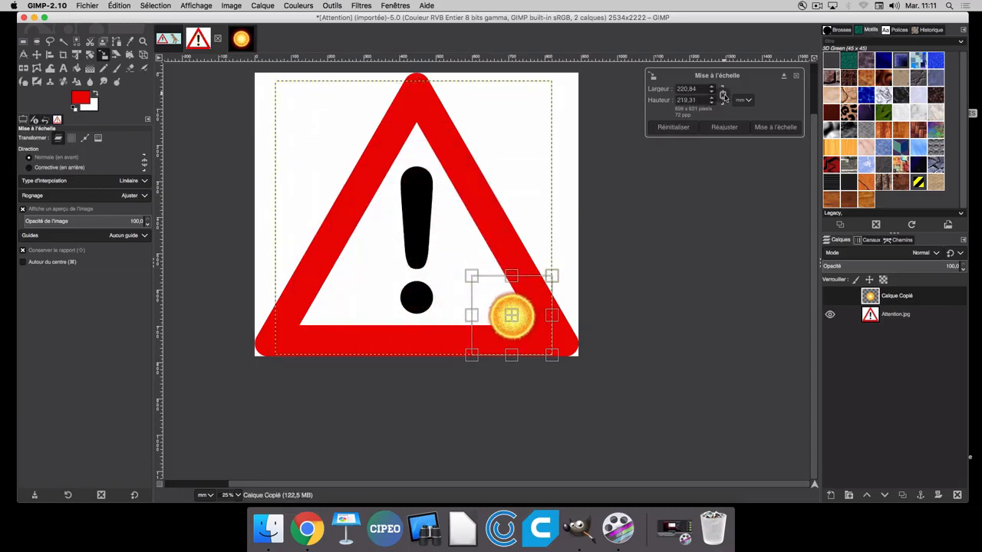
pyautogui.click(722, 95)
pyautogui.click(723, 96)
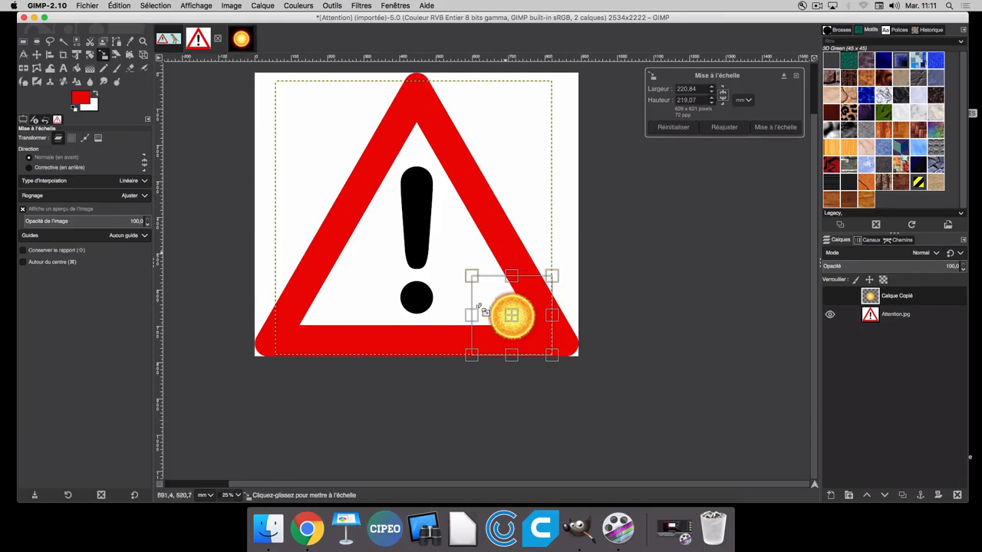
# Stretch the sun non-proportionally to about 675 × 422 mm and undo both size changes.
pyautogui.moveTo(473, 316); pyautogui.dragTo(305, 311)
pyautogui.moveTo(415, 275); pyautogui.dragTo(441, 200)
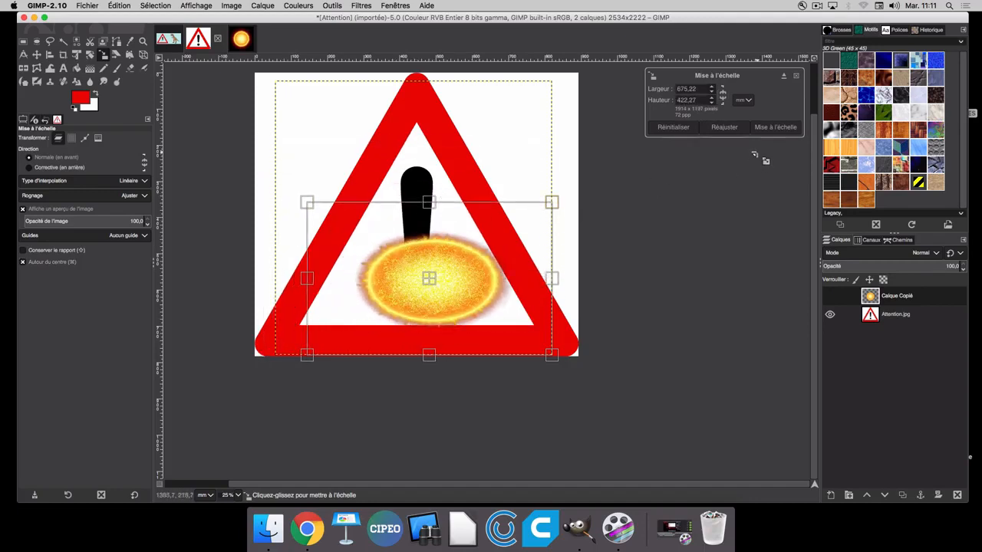
pyautogui.press('super+z')
pyautogui.press('super+z')
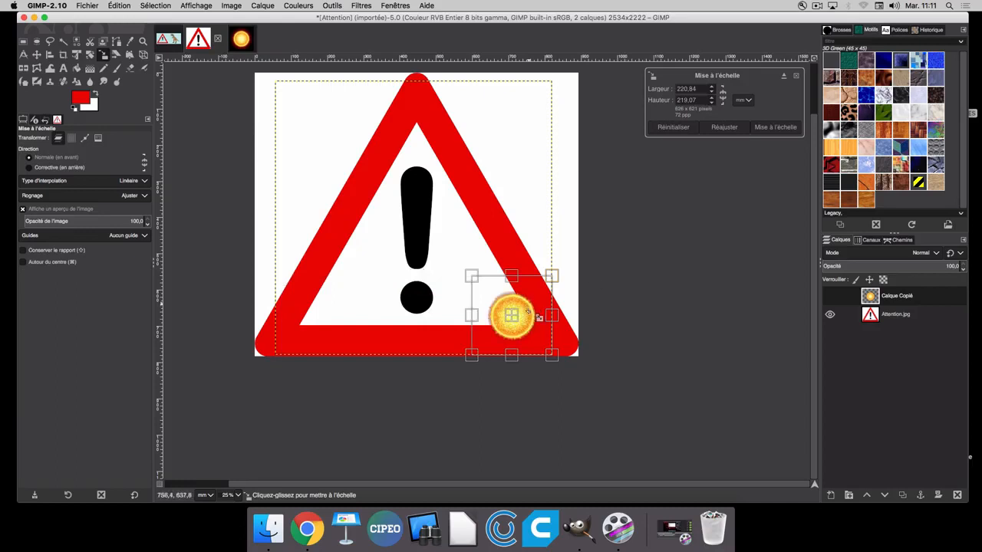
# Move the reduced sun onto the exclamation mark's dot and compare its placement with the dinosaur composition.
pyautogui.moveTo(521, 325); pyautogui.dragTo(428, 306)
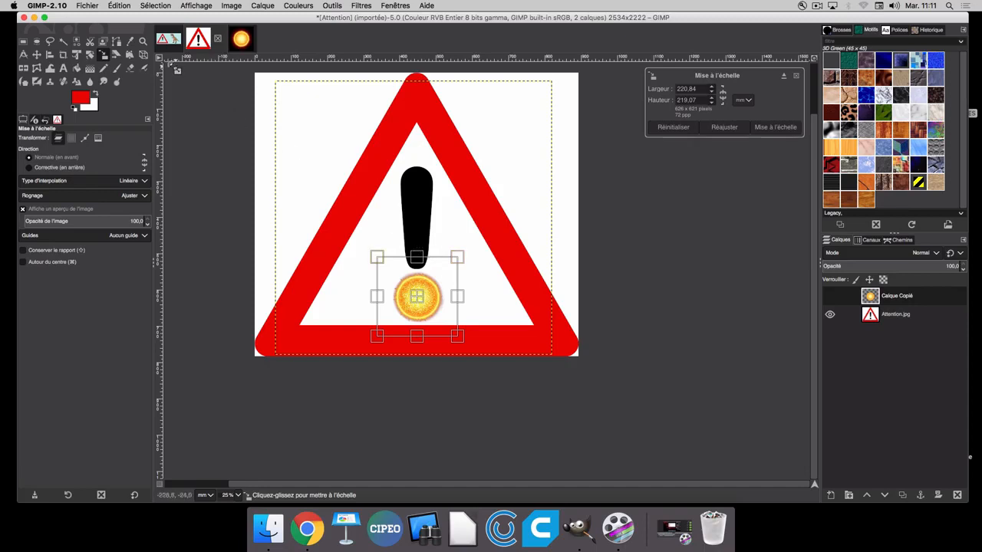
pyautogui.click(169, 38)
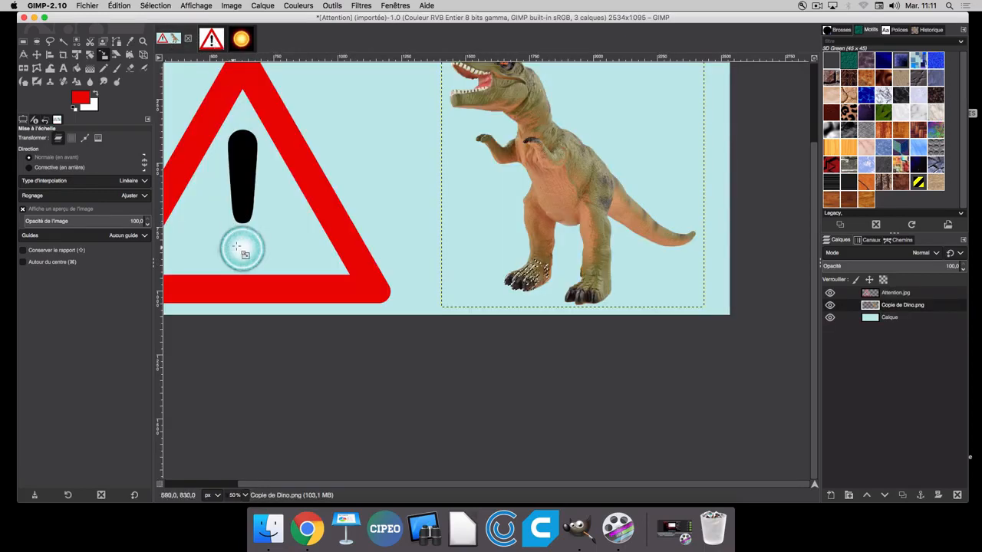
pyautogui.click(211, 38)
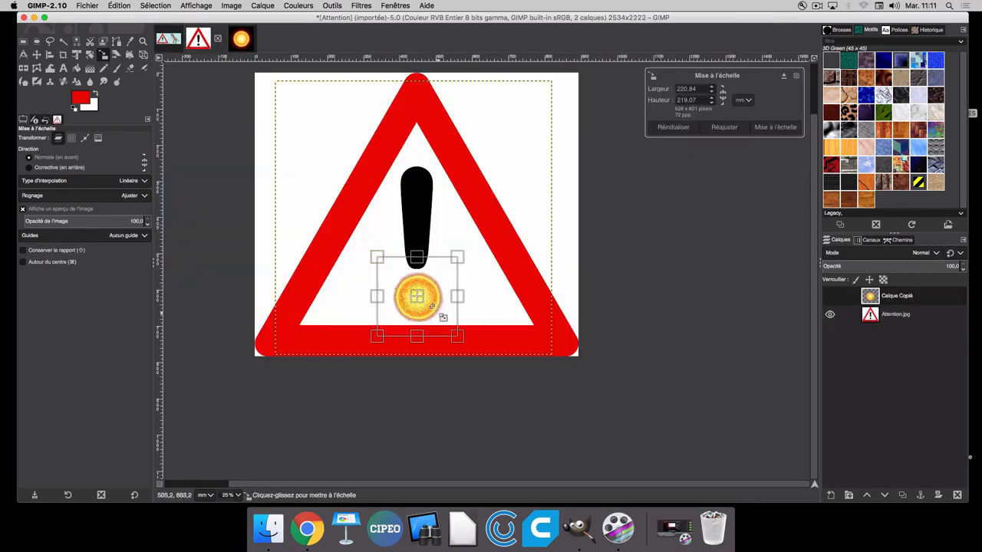
pyautogui.moveTo(427, 304); pyautogui.dragTo(429, 307)
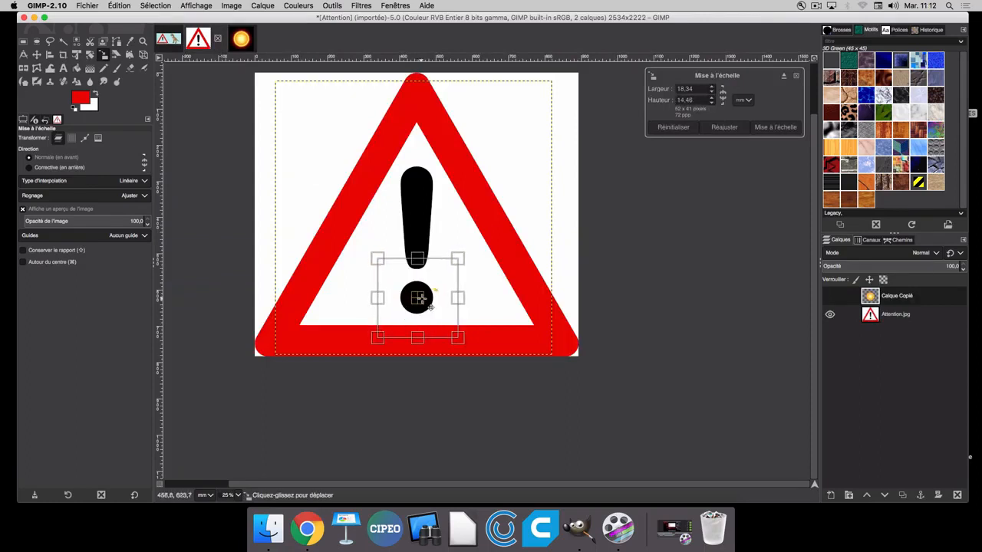
pyautogui.click(830, 296)
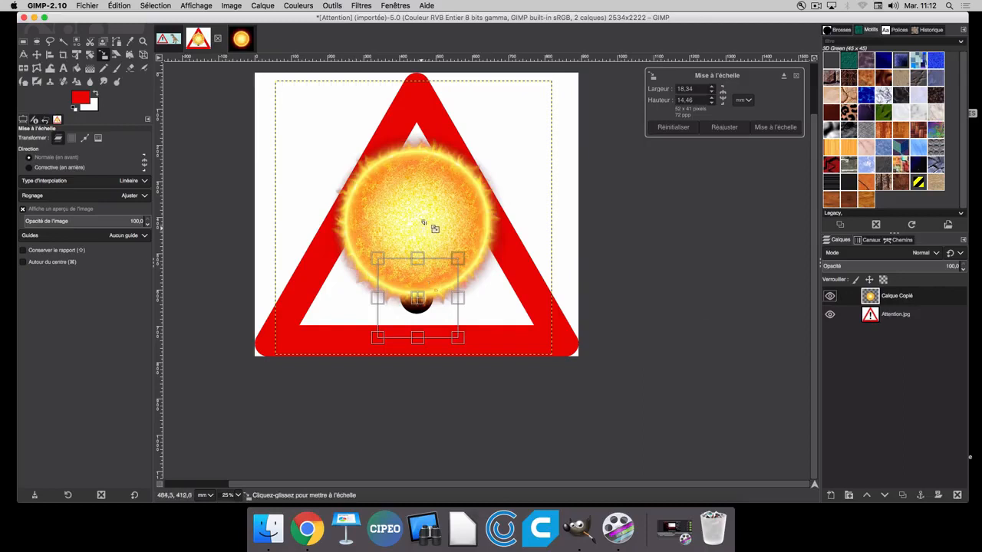
pyautogui.moveTo(407, 213); pyautogui.dragTo(443, 234)
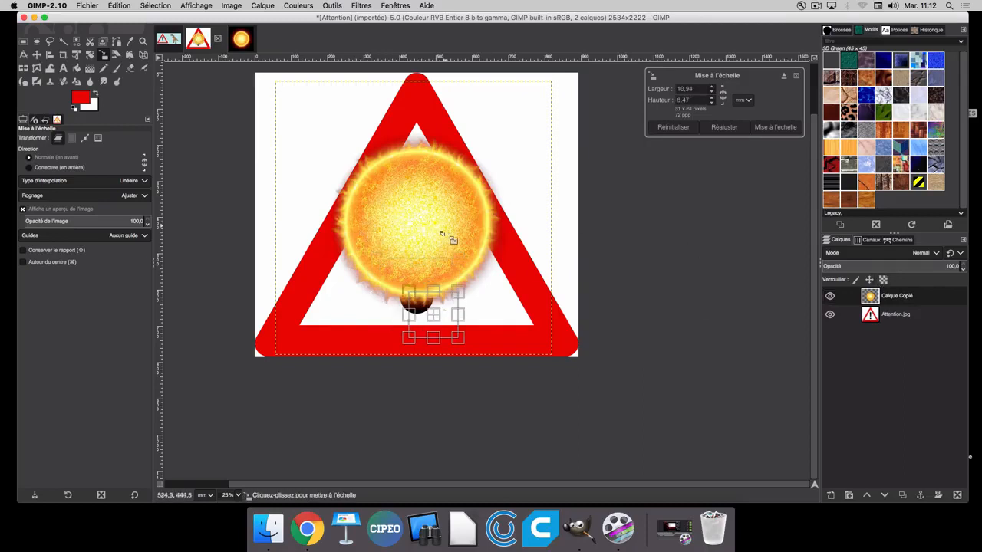
pyautogui.click(439, 260)
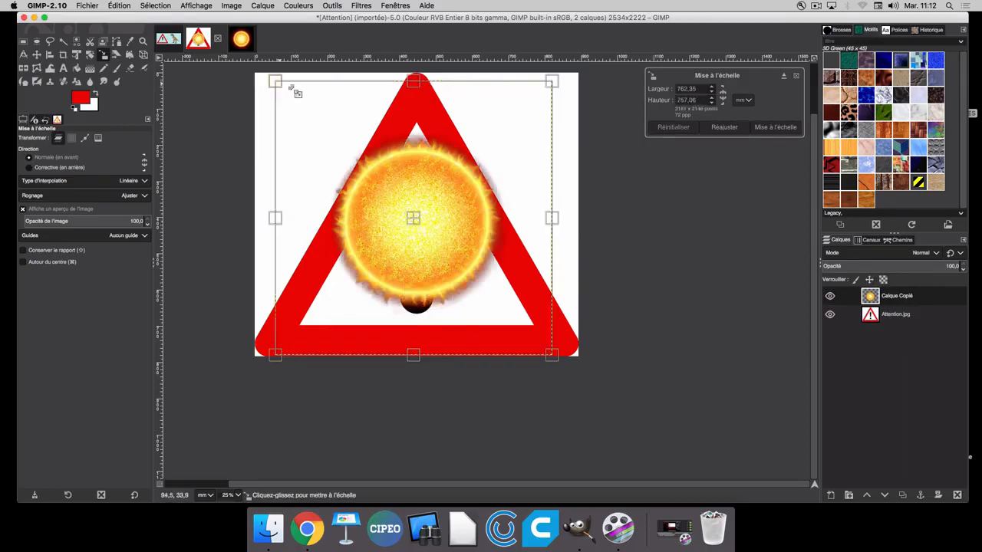
pyautogui.moveTo(293, 91); pyautogui.dragTo(510, 314)
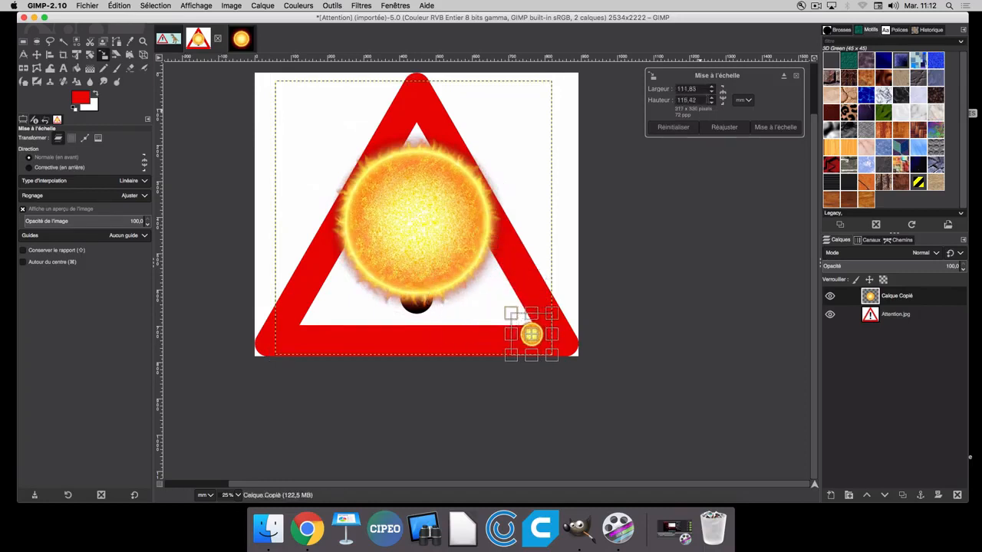
pyautogui.press('Escape')
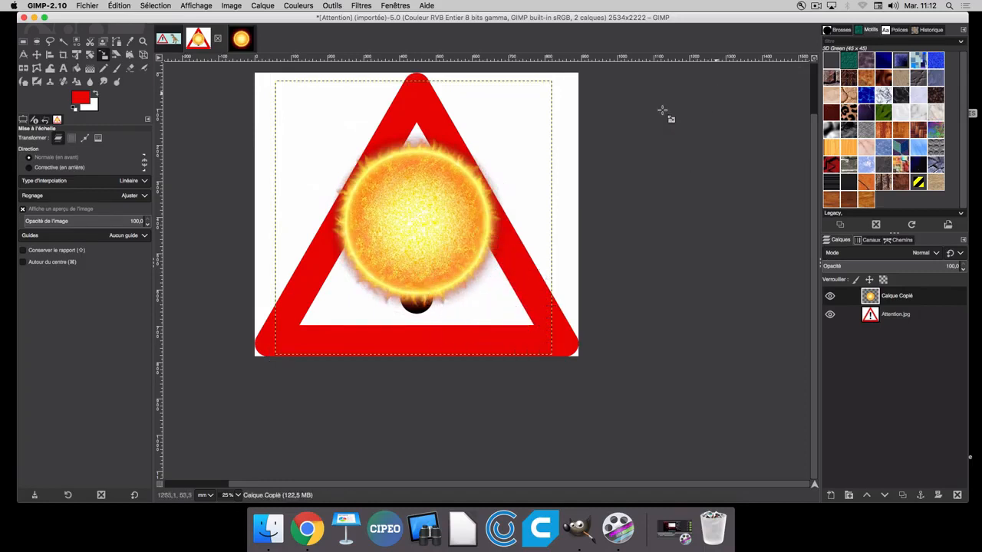
# Scale the sun layer down with its aspect ratio locked, place it over the exclamation mark's dot and apply the scaling.
pyautogui.click(429, 241)
pyautogui.click(725, 96)
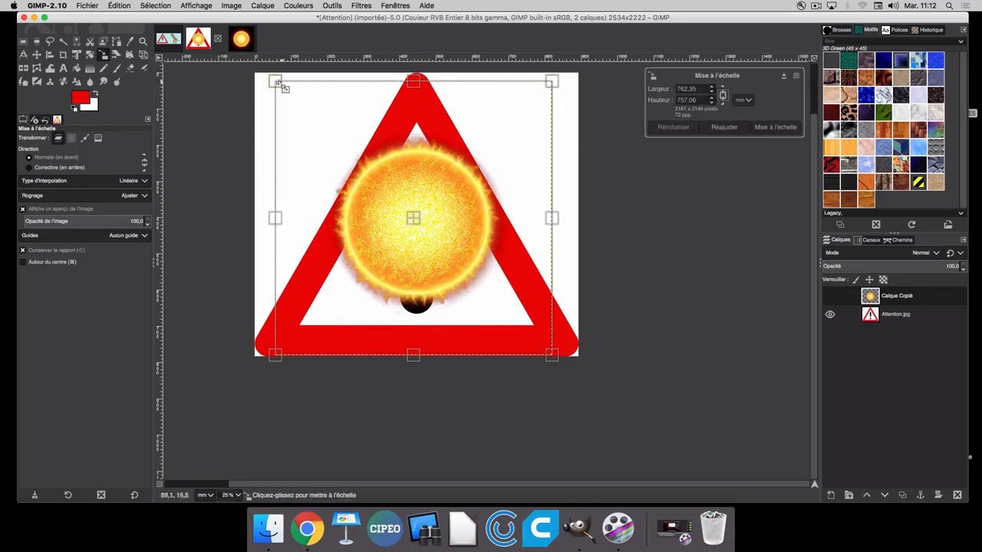
pyautogui.moveTo(276, 81); pyautogui.dragTo(501, 305)
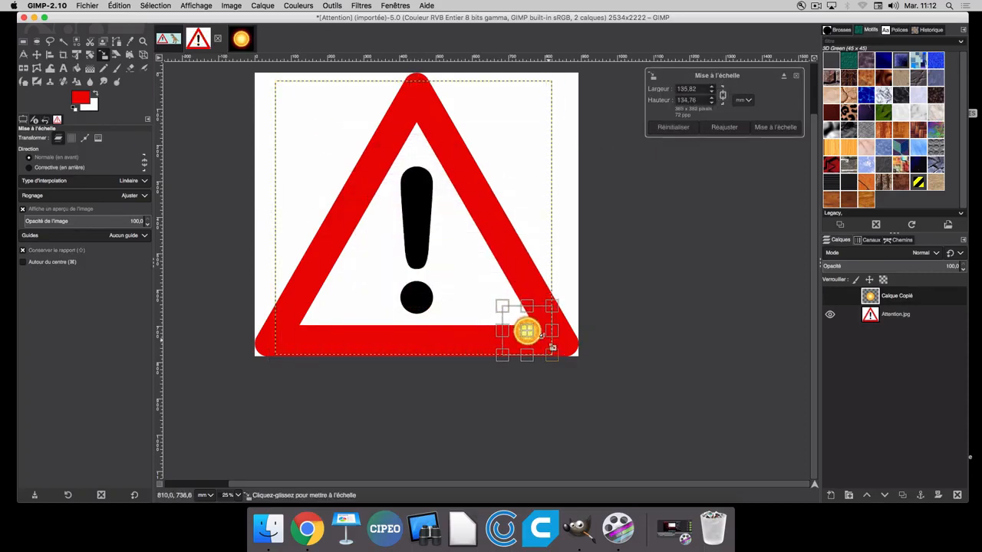
pyautogui.moveTo(539, 341); pyautogui.dragTo(455, 328)
pyautogui.moveTo(417, 300); pyautogui.dragTo(412, 295)
pyautogui.press('Return')
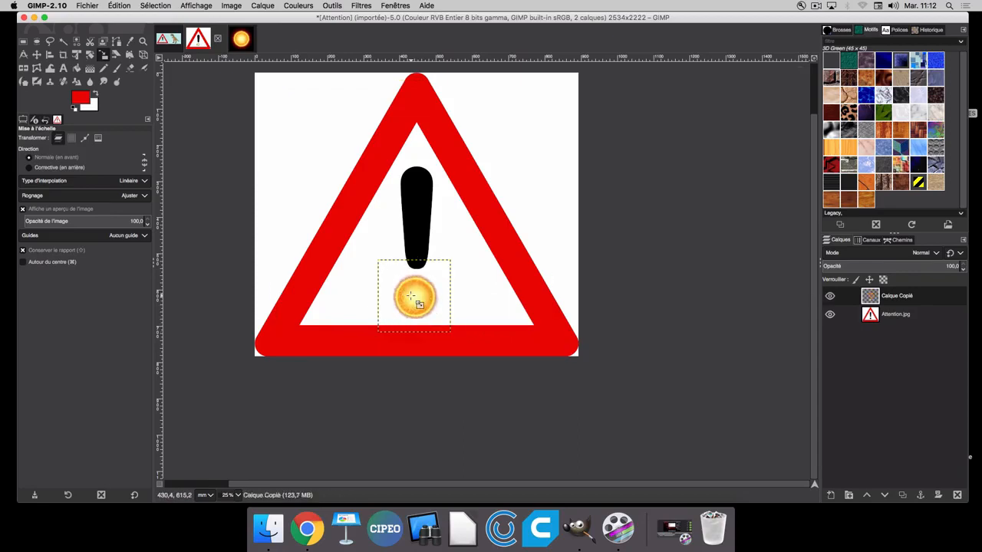
# Nudge the sun a few pixels with the Move tool to centre it beneath the exclamation mark's bar.
pyautogui.scroll(3, 426, 306)
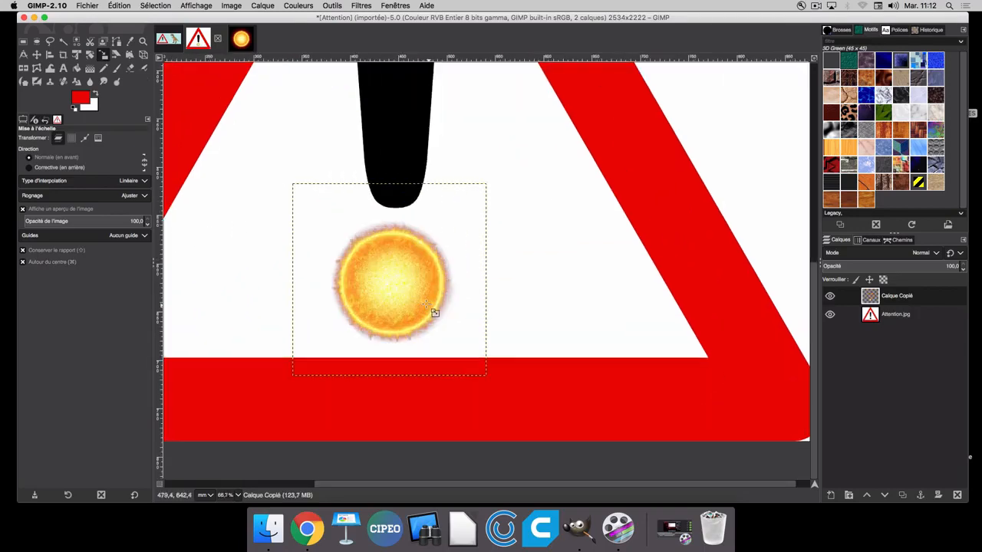
pyautogui.scroll(3, 370, 262)
pyautogui.scroll(-2, 369, 261)
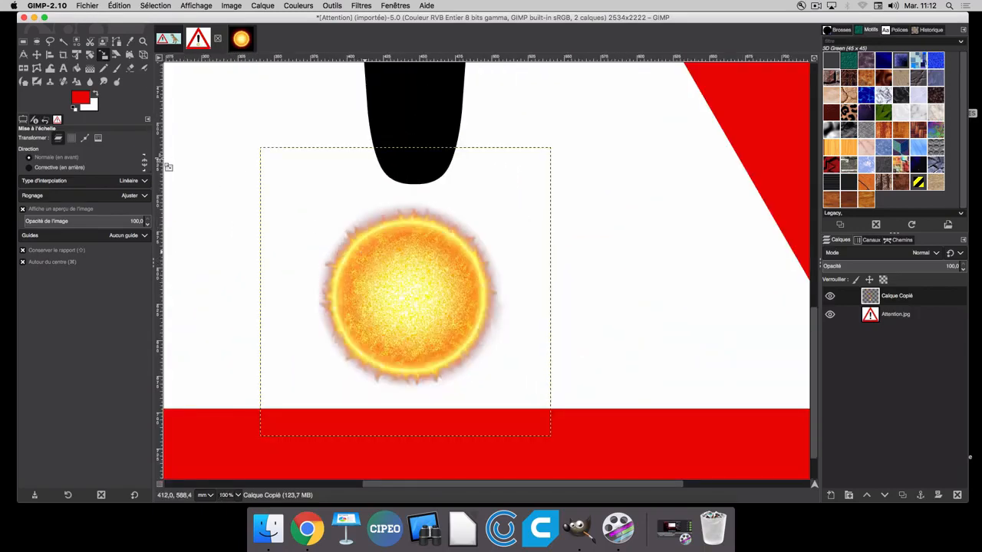
pyautogui.click(36, 54)
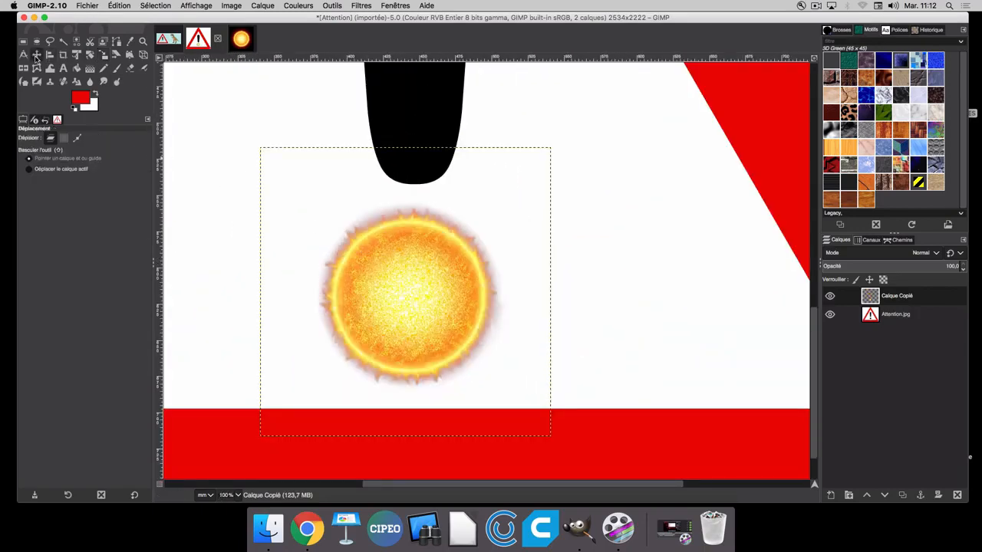
pyautogui.press('Up')
pyautogui.press('Up')
pyautogui.press('Up')
pyautogui.press('Up')
pyautogui.press('Up')
pyautogui.press('Up')
pyautogui.press('Up')
pyautogui.press('Up')
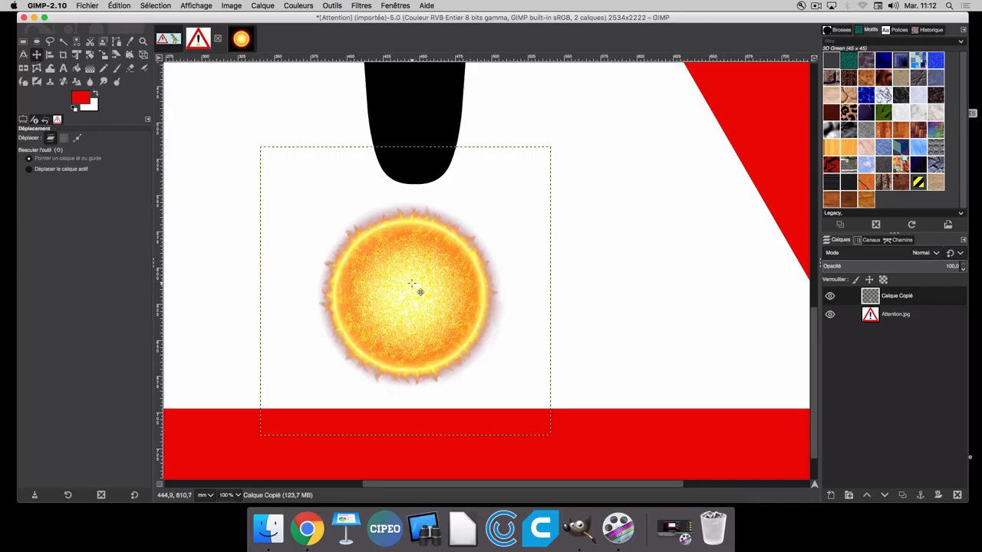
pyautogui.press('Down')
pyautogui.press('Down')
pyautogui.press('Down')
pyautogui.press('Down')
pyautogui.press('Down')
pyautogui.press('Down')
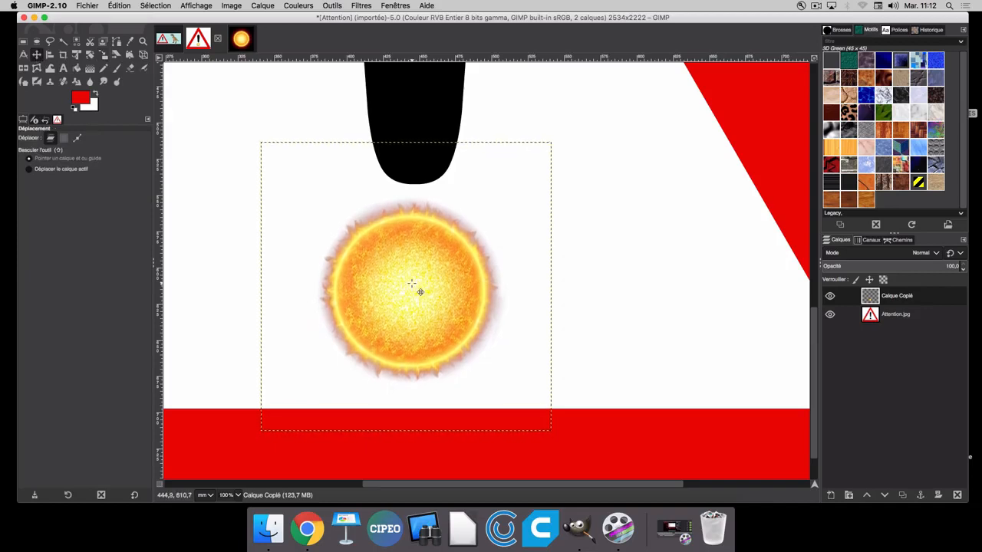
pyautogui.press('Left')
pyautogui.press('Left')
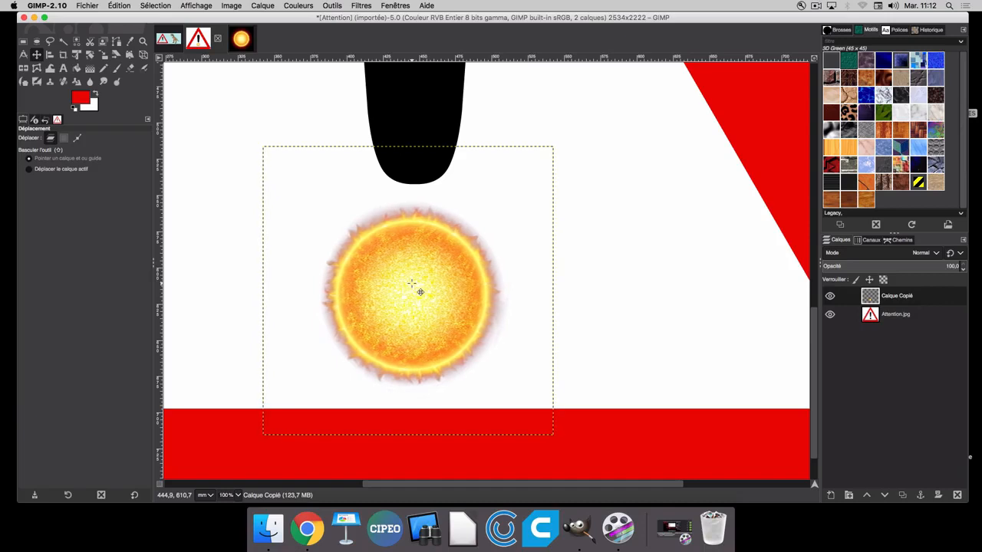
pyautogui.press('Up')
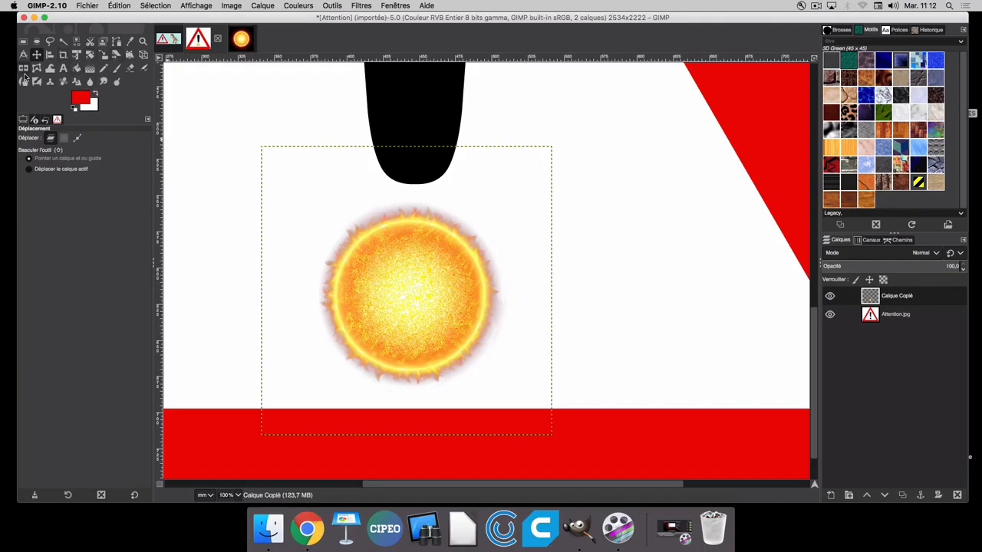
# Flip the Attention.jpg layer vertically with the Flip tool and return it to its upright orientation.
pyautogui.click(102, 56)
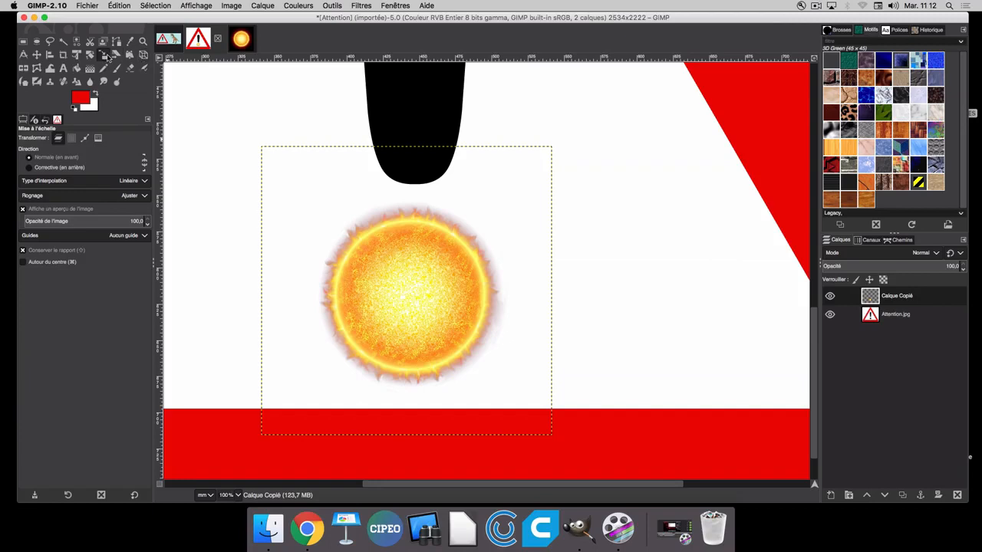
pyautogui.click(24, 67)
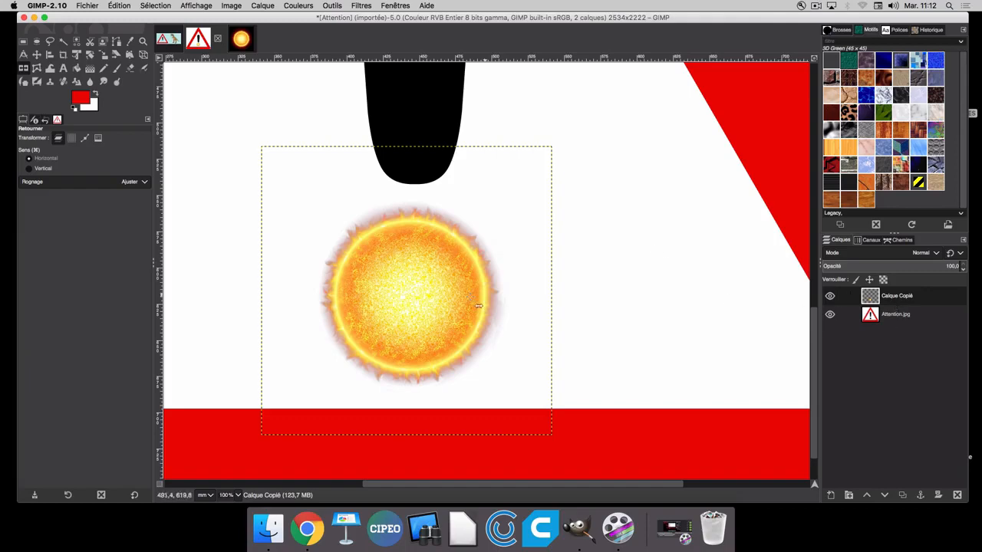
pyautogui.scroll(-4, 439, 288)
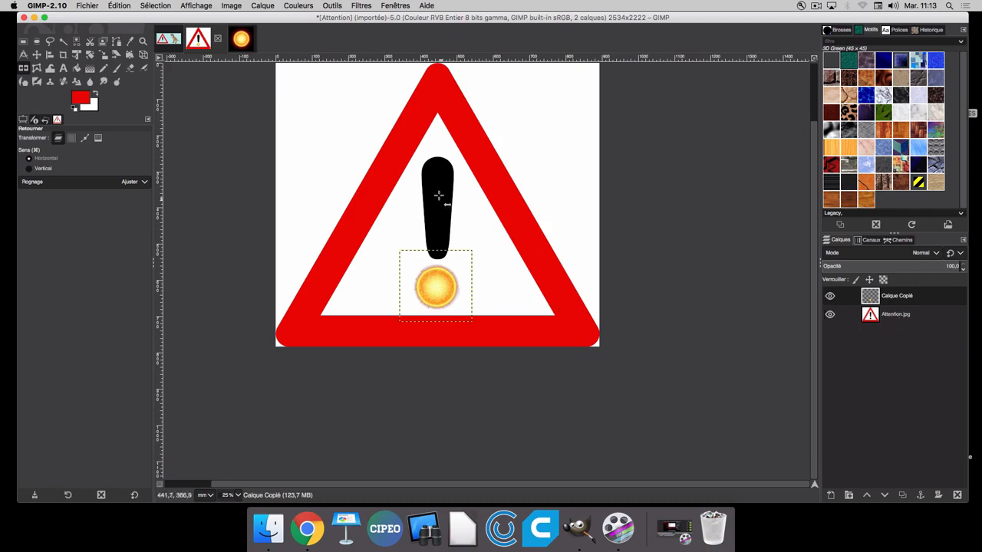
pyautogui.click(898, 314)
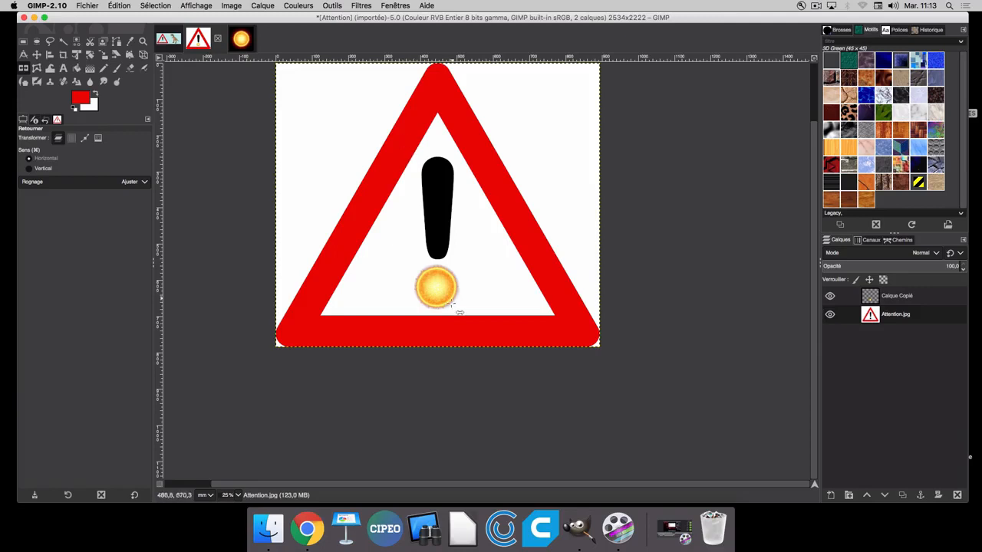
pyautogui.click(74, 171)
pyautogui.click(382, 158)
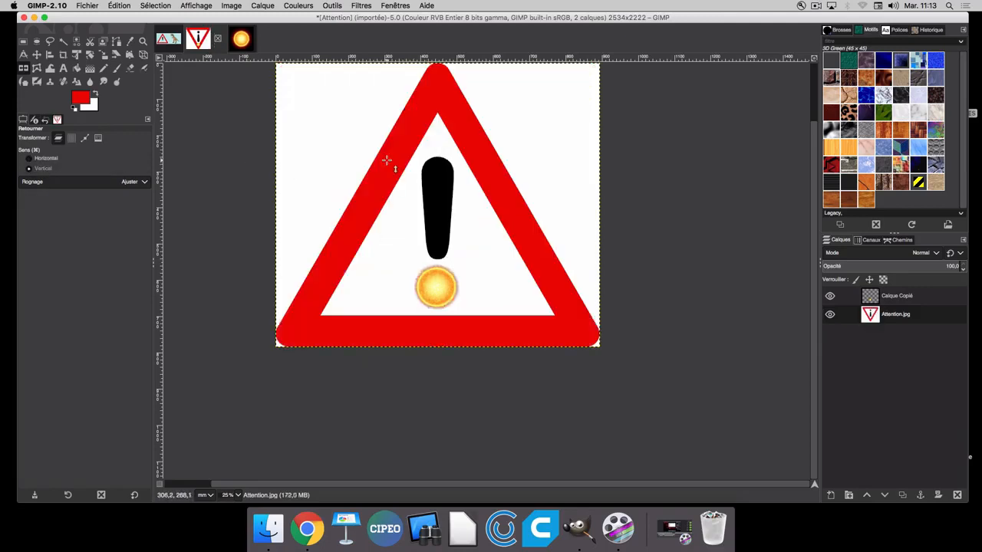
pyautogui.click(387, 160)
pyautogui.click(386, 160)
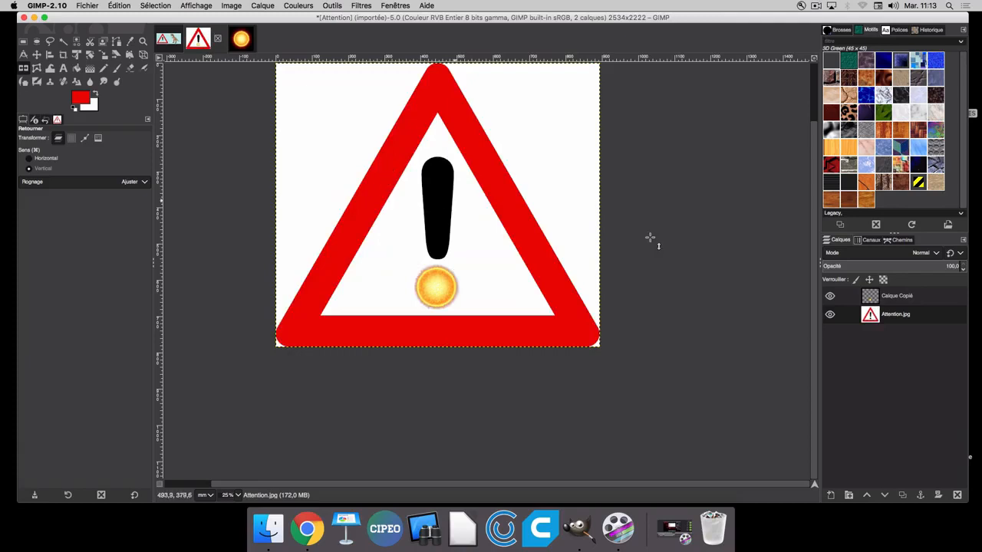
# Flip the sun layer (Calque Copié) horizontally several times with the Flip tool.
pyautogui.click(895, 298)
pyautogui.scroll(4, 451, 289)
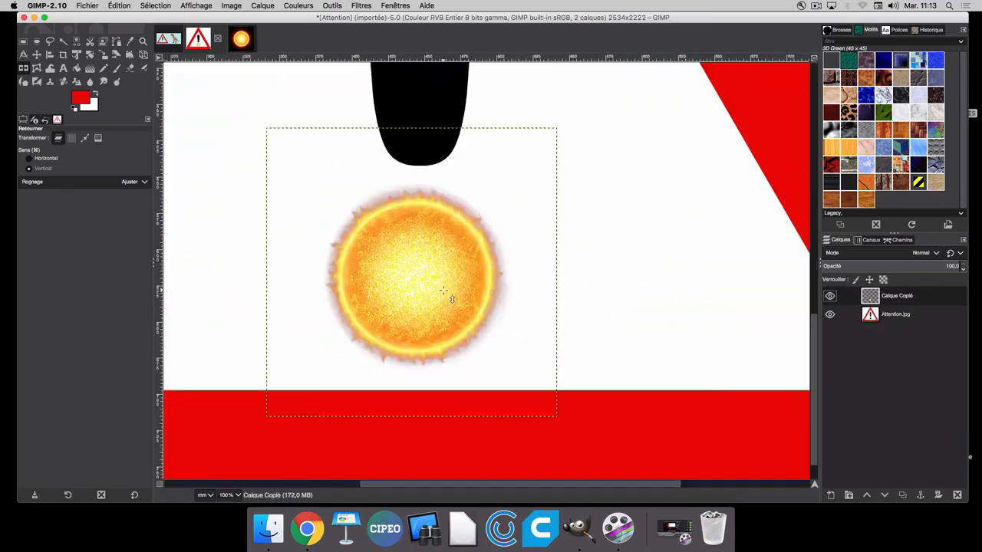
pyautogui.click(379, 258)
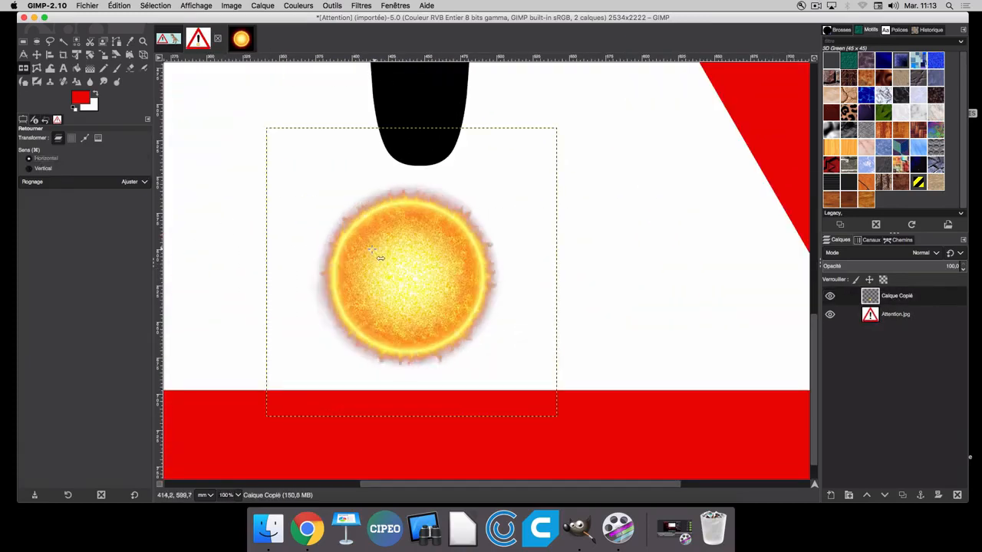
pyautogui.click(379, 258)
pyautogui.click(380, 258)
pyautogui.click(379, 257)
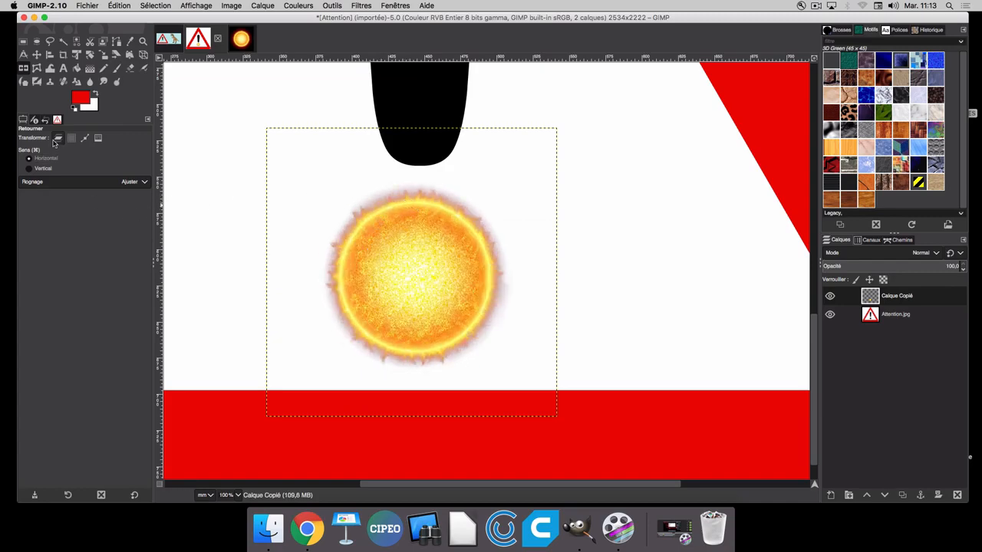
# Draw a closed five-point cage around the upper part of the sun with the Cage Transform tool.
pyautogui.click(36, 71)
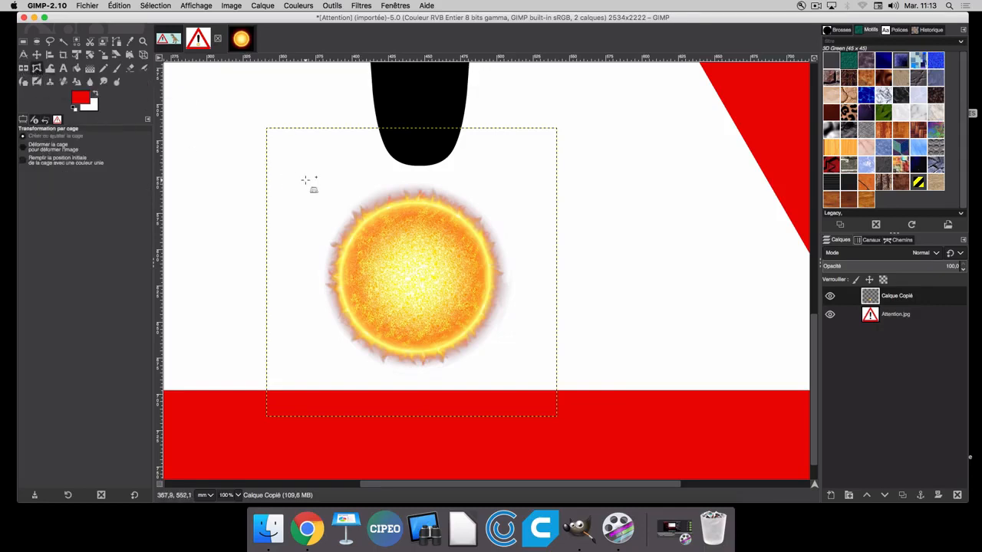
pyautogui.click(366, 190)
pyautogui.click(372, 259)
pyautogui.click(474, 271)
pyautogui.click(512, 226)
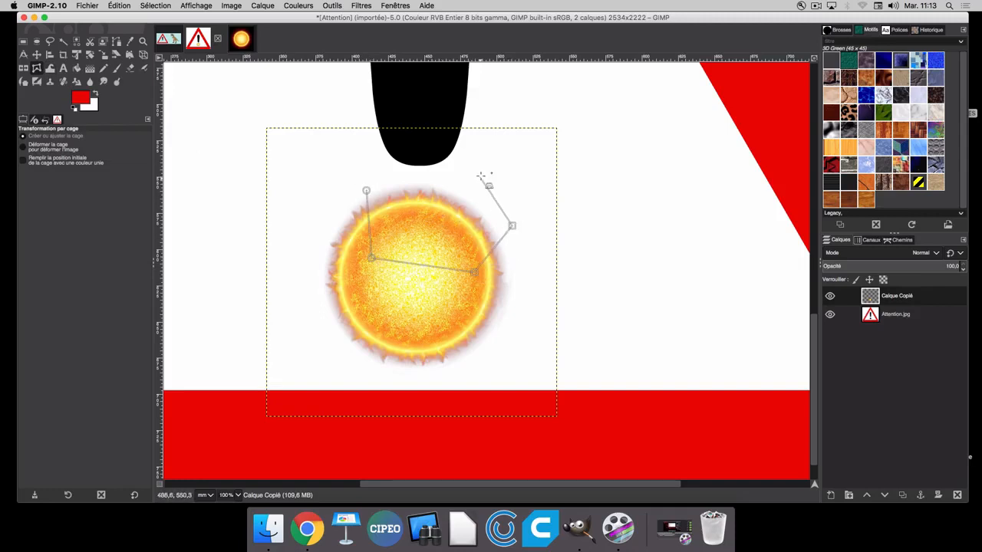
pyautogui.click(480, 177)
pyautogui.click(366, 191)
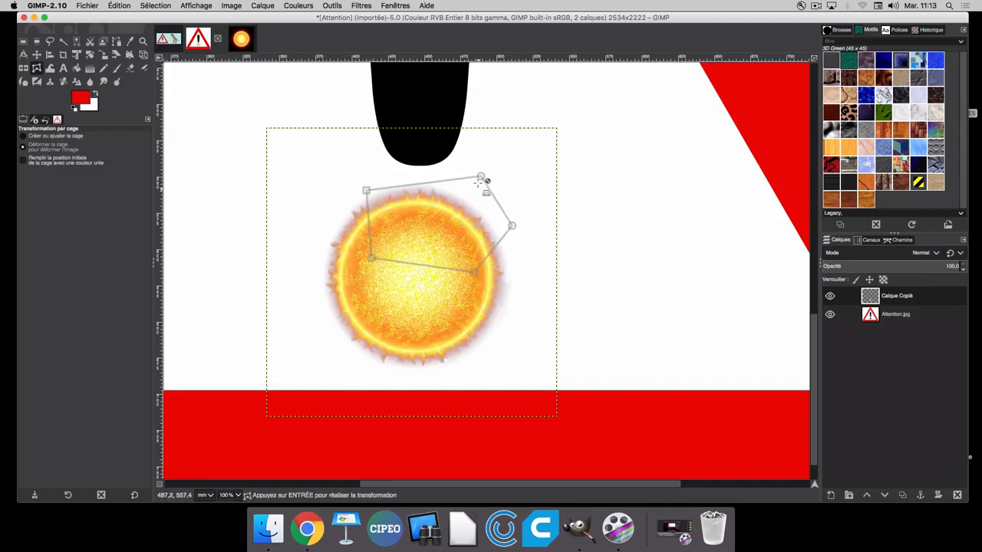
# Stretch the sun's upper-right part outward by moving three cage points, delete one cage point and cancel the cage transformation.
pyautogui.moveTo(480, 177); pyautogui.dragTo(535, 98)
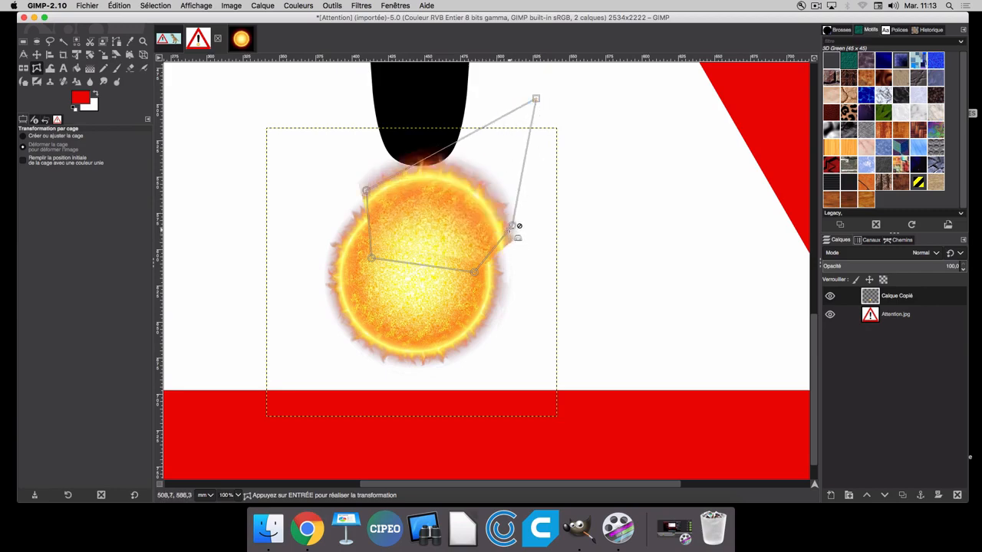
pyautogui.moveTo(511, 225); pyautogui.dragTo(614, 280)
pyautogui.moveTo(474, 271); pyautogui.dragTo(512, 321)
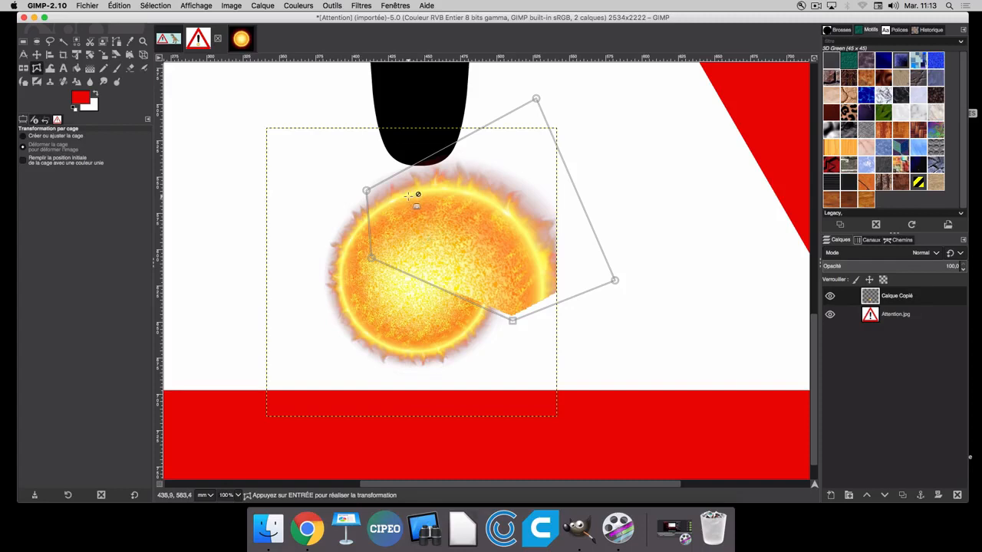
pyautogui.press('Delete')
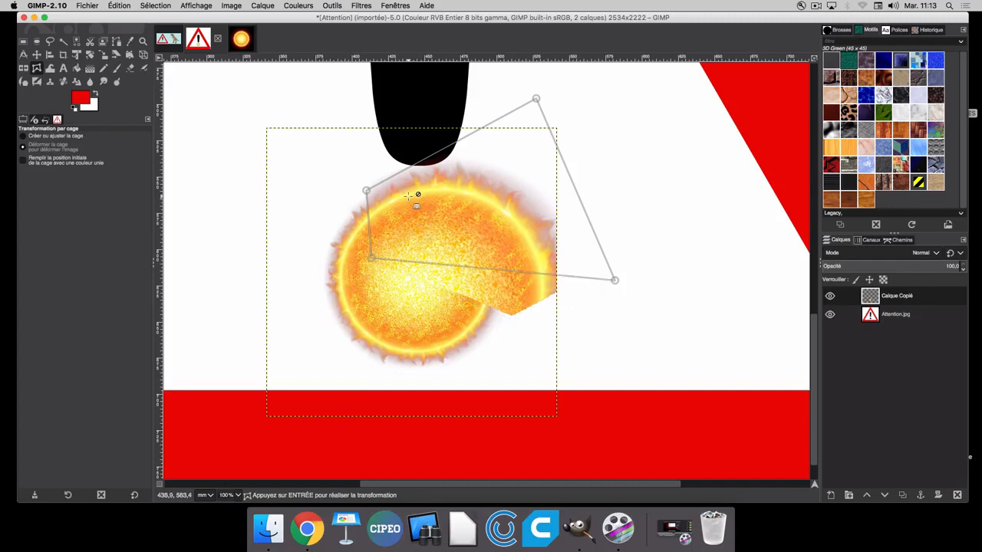
pyautogui.press('Escape')
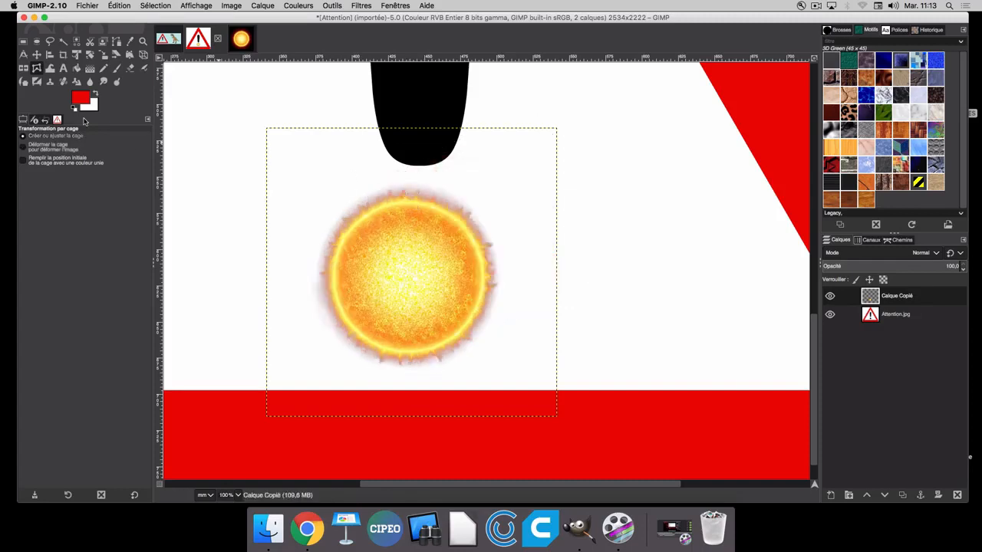
# Warp the sun's edge outward into irregular flames with the Warp tool's move-pixels mode at size 40.
pyautogui.click(50, 71)
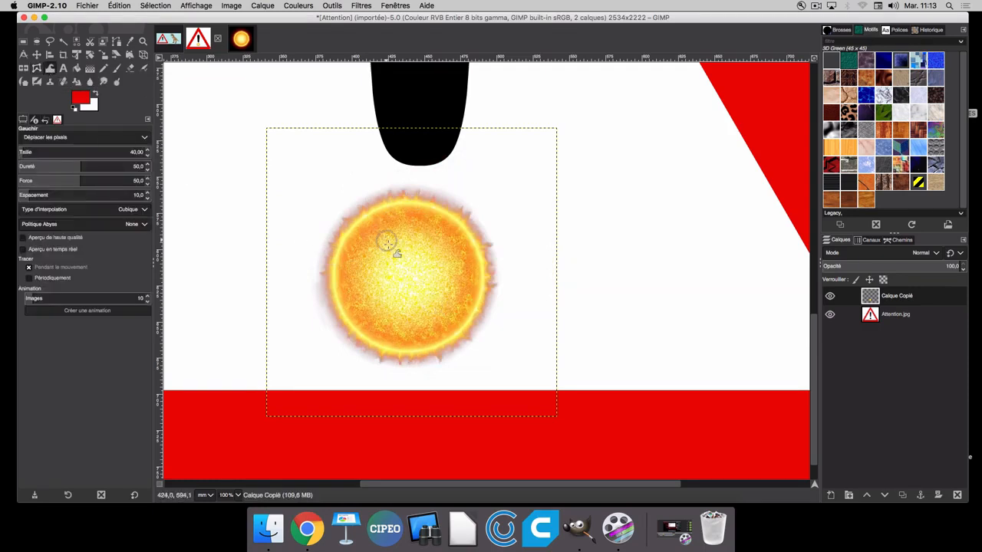
pyautogui.moveTo(380, 223)
pyautogui.mouseDown()
pyautogui.moveTo(361, 198)
pyautogui.moveTo(372, 217)
pyautogui.moveTo(344, 216)
pyautogui.mouseUp()
pyautogui.moveTo(339, 238); pyautogui.dragTo(320, 249)
pyautogui.moveTo(337, 289)
pyautogui.mouseDown()
pyautogui.moveTo(330, 335)
pyautogui.moveTo(336, 309)
pyautogui.moveTo(342, 338)
pyautogui.moveTo(392, 369)
pyautogui.moveTo(387, 347)
pyautogui.moveTo(422, 371)
pyautogui.moveTo(418, 349)
pyautogui.moveTo(462, 362)
pyautogui.moveTo(452, 330)
pyautogui.moveTo(484, 329)
pyautogui.moveTo(473, 303)
pyautogui.moveTo(494, 276)
pyautogui.moveTo(480, 250)
pyautogui.moveTo(491, 230)
pyautogui.mouseUp()
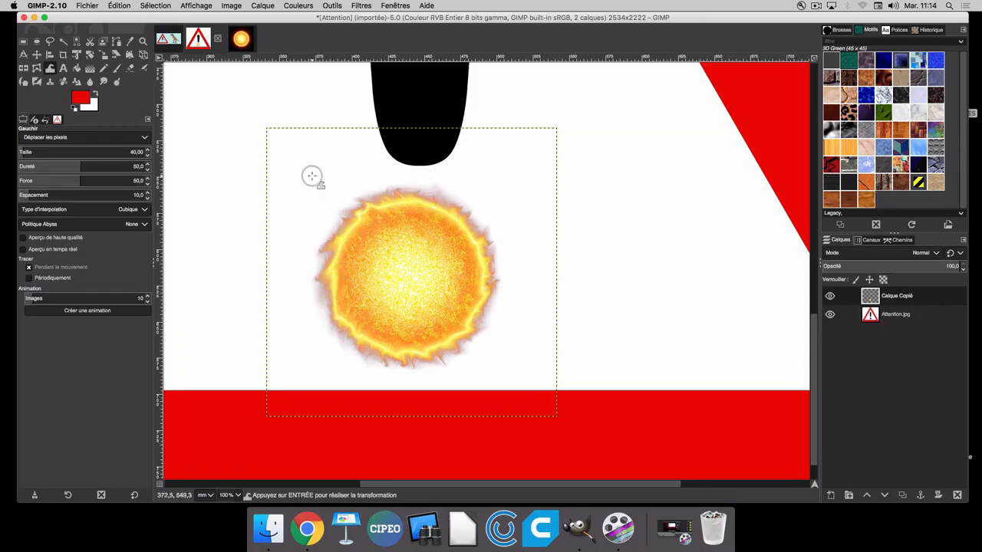
pyautogui.scroll(1, 399, 169)
pyautogui.scroll(-2, 399, 169)
pyautogui.scroll(-2, 400, 170)
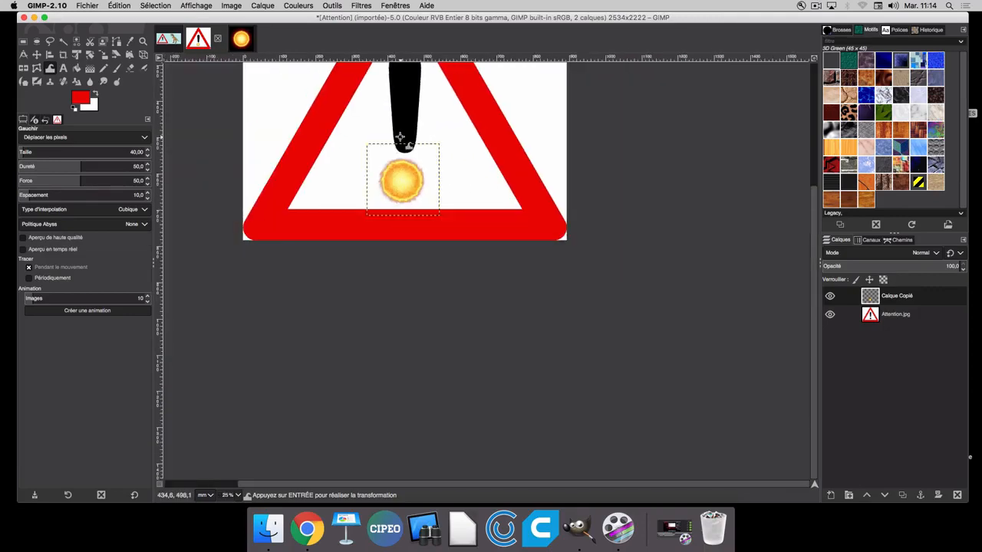
# Check the finished example image against the sign with the warped sun, and return to the sign image.
pyautogui.moveTo(421, 243)
pyautogui.mouseDown()
pyautogui.moveTo(417, 267)
pyautogui.moveTo(412, 260)
pyautogui.mouseUp()
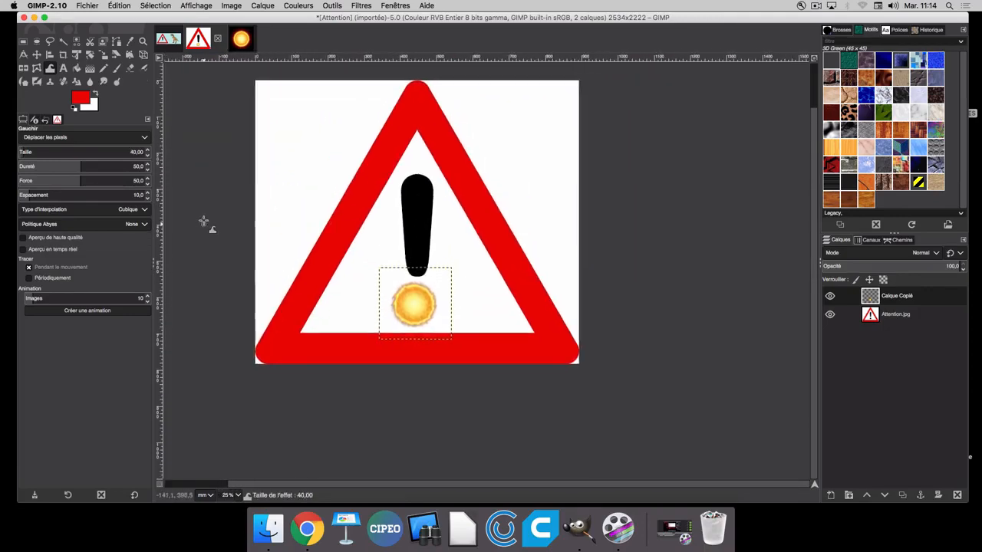
pyautogui.click(170, 43)
pyautogui.click(208, 42)
pyautogui.click(282, 101)
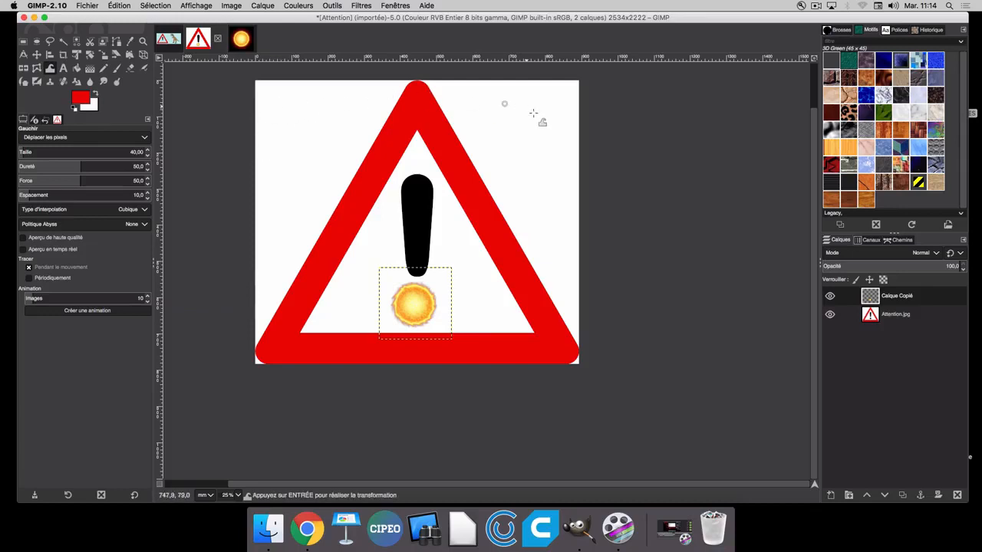
# Select the white areas of the Attention.jpg layer by colour, cut them out and clear the selection.
pyautogui.click(922, 319)
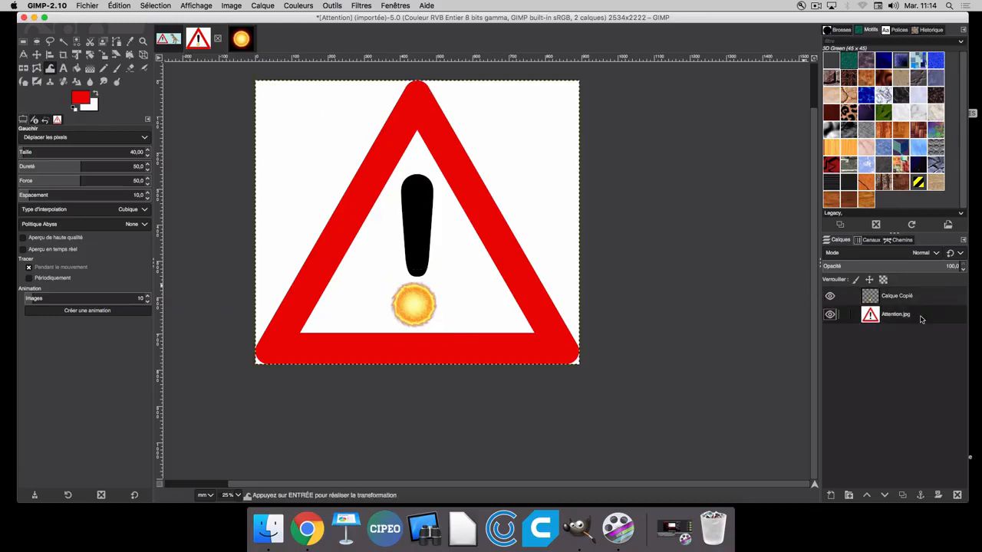
pyautogui.rightClick(911, 319)
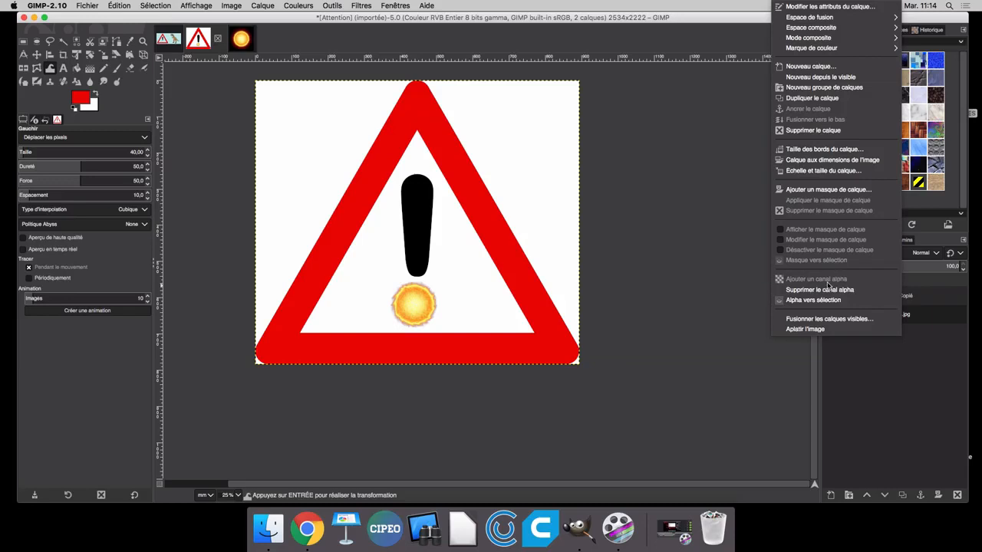
pyautogui.click(944, 355)
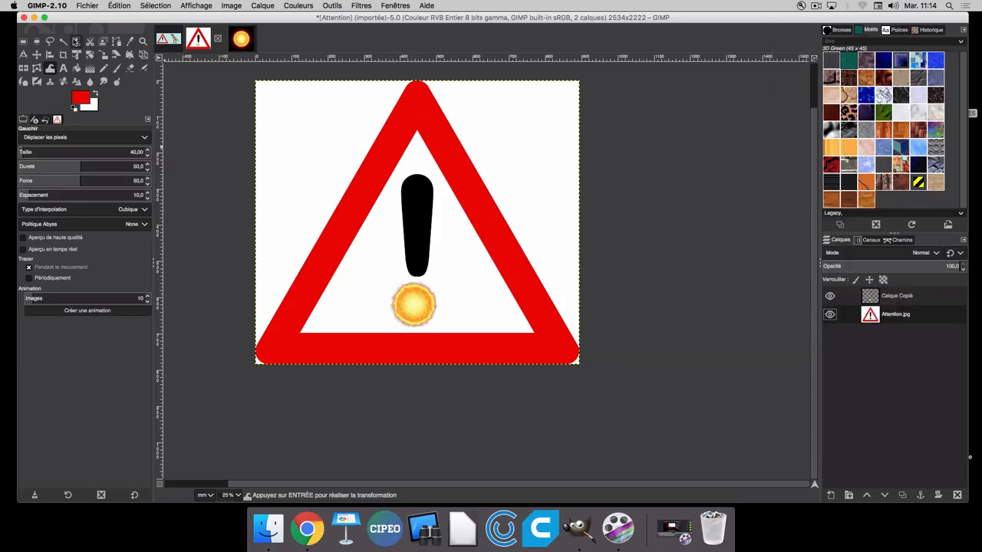
pyautogui.click(76, 41)
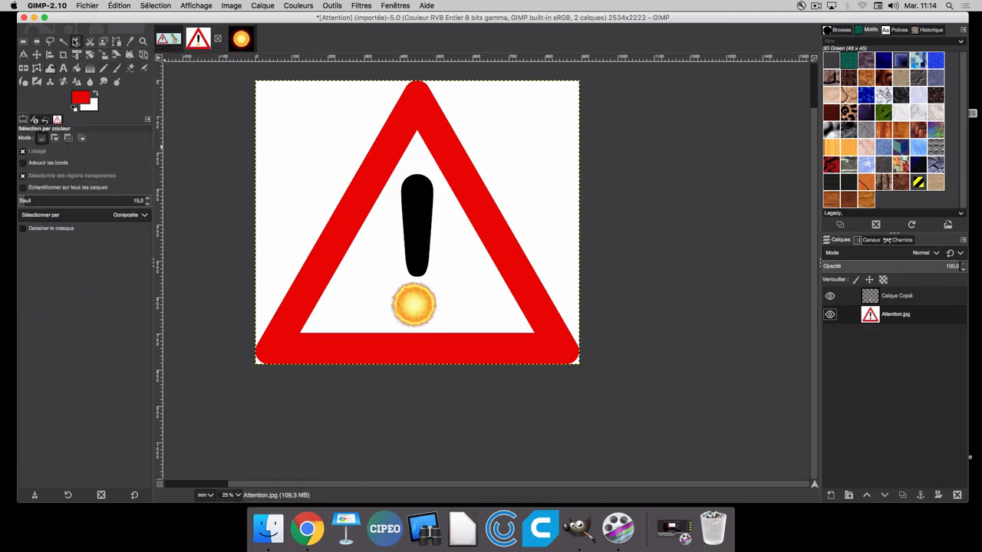
pyautogui.click(335, 140)
pyautogui.press('ctrl')
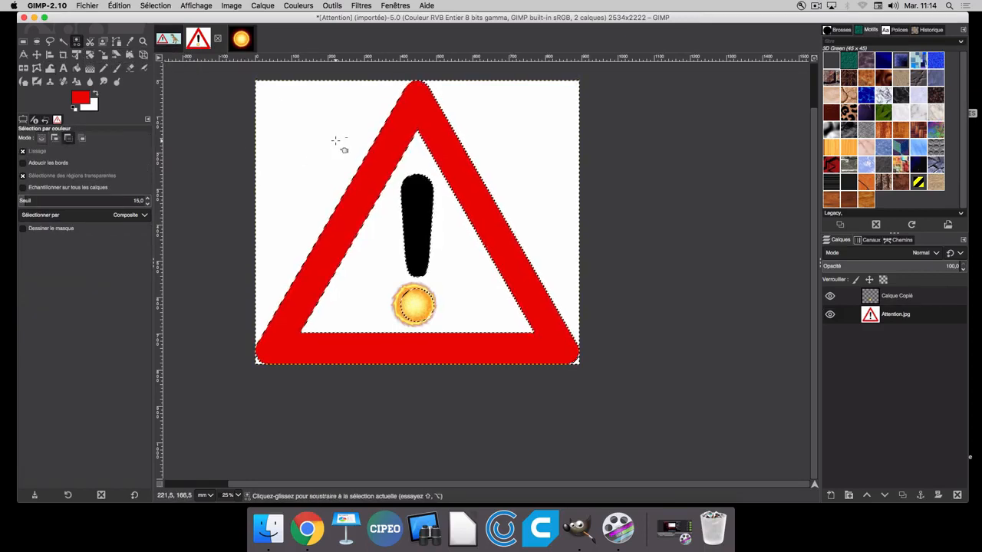
pyautogui.press('super+x')
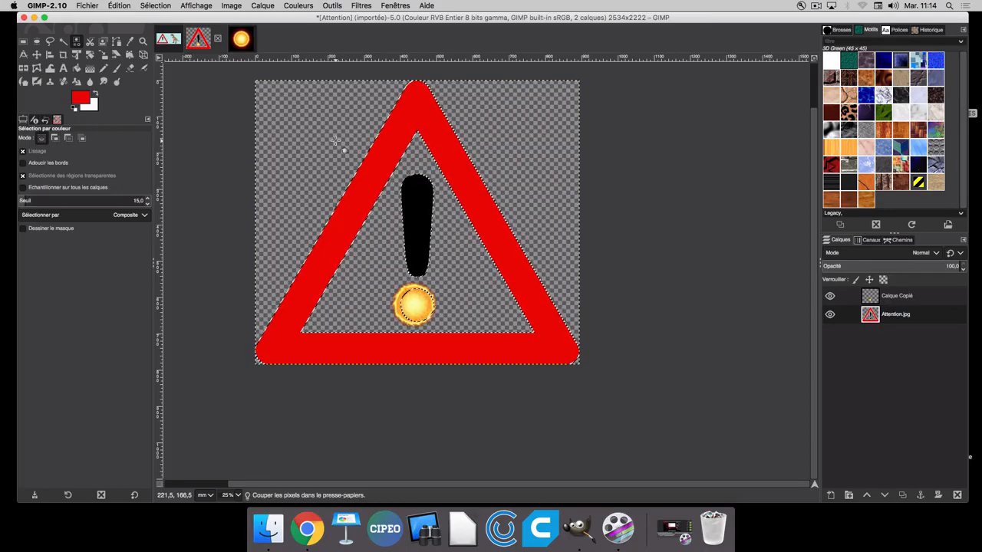
pyautogui.press('shift+super')
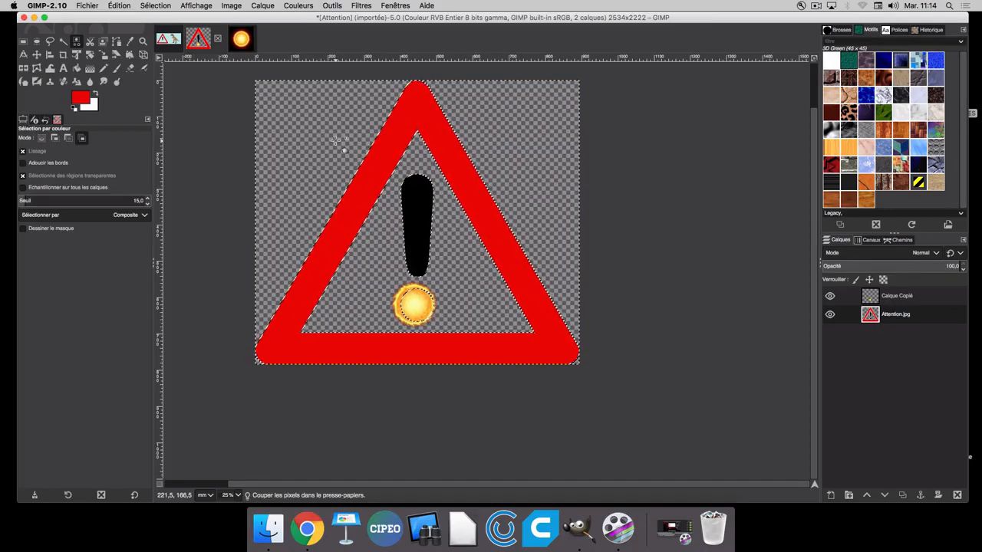
pyautogui.press('shift+super+a')
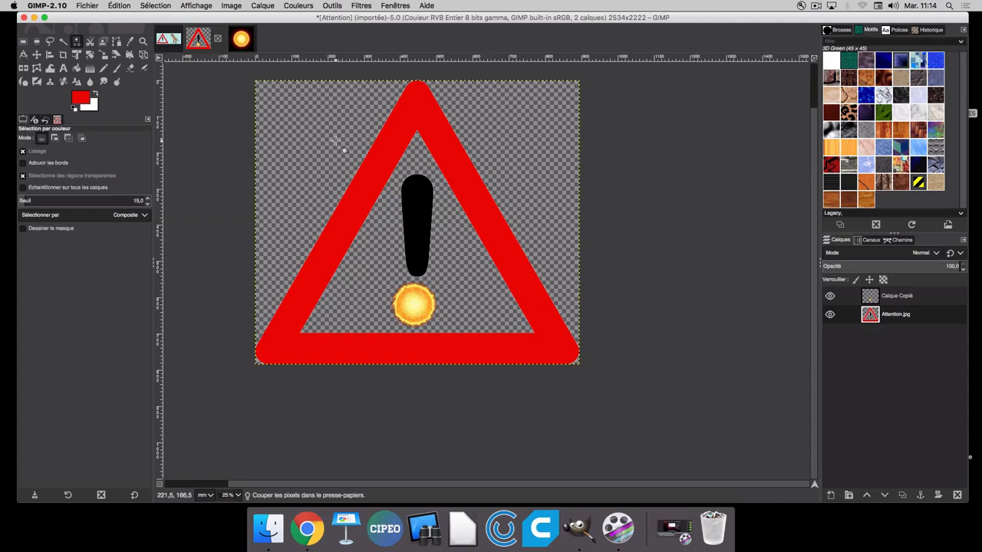
# Move the Attention.jpg layer slightly on its own, independently of the sun layer, and undo the move.
pyautogui.click(865, 301)
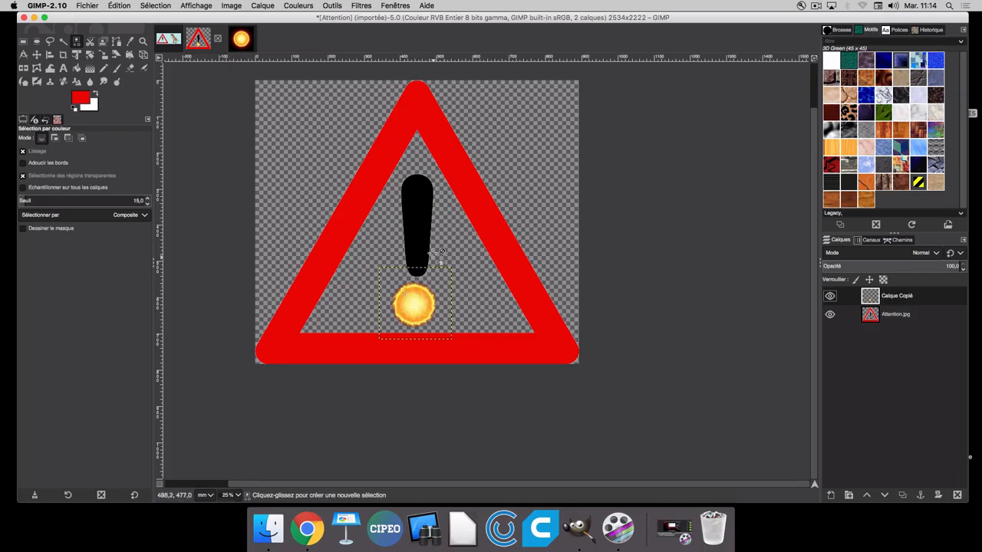
pyautogui.click(36, 54)
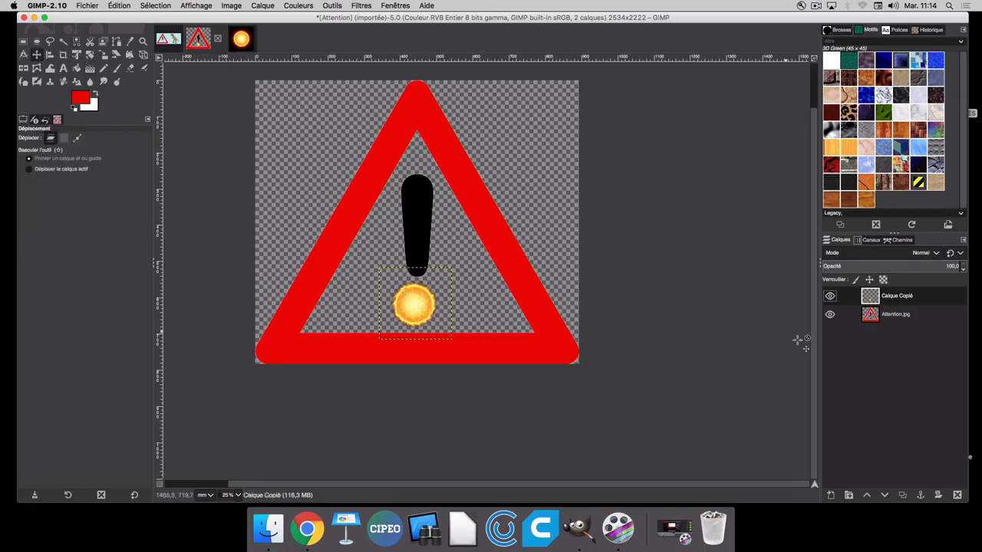
pyautogui.click(894, 321)
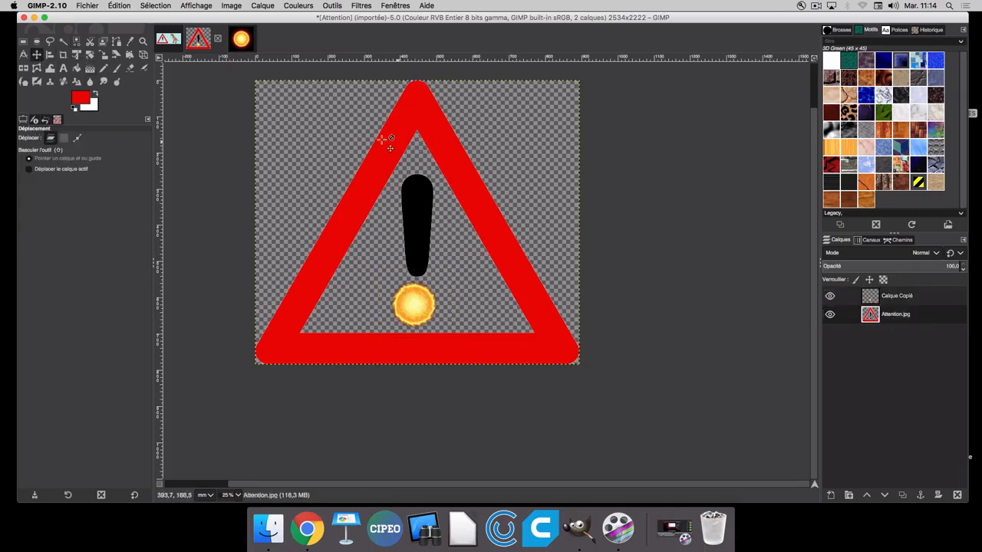
pyautogui.moveTo(406, 138); pyautogui.dragTo(385, 144)
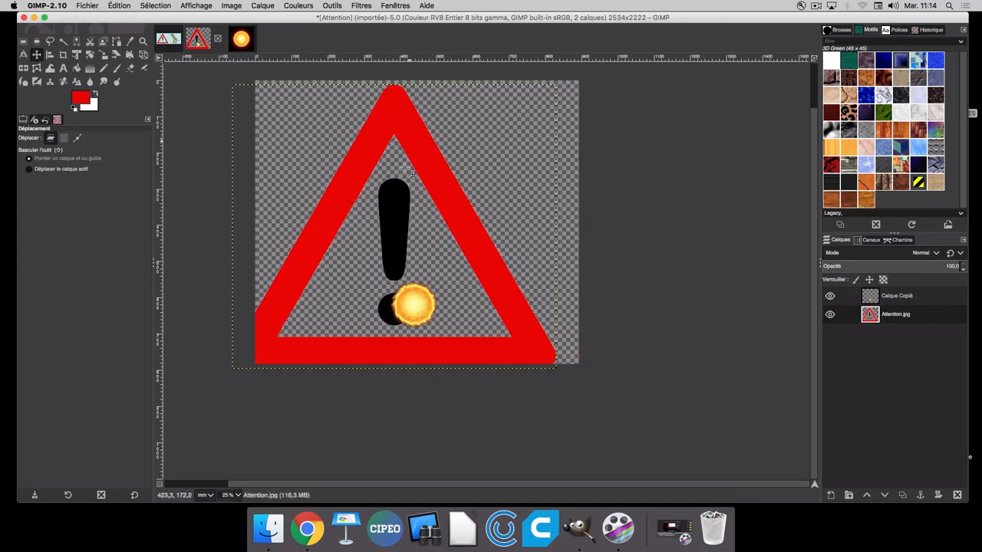
pyautogui.press('super')
pyautogui.press('super+z')
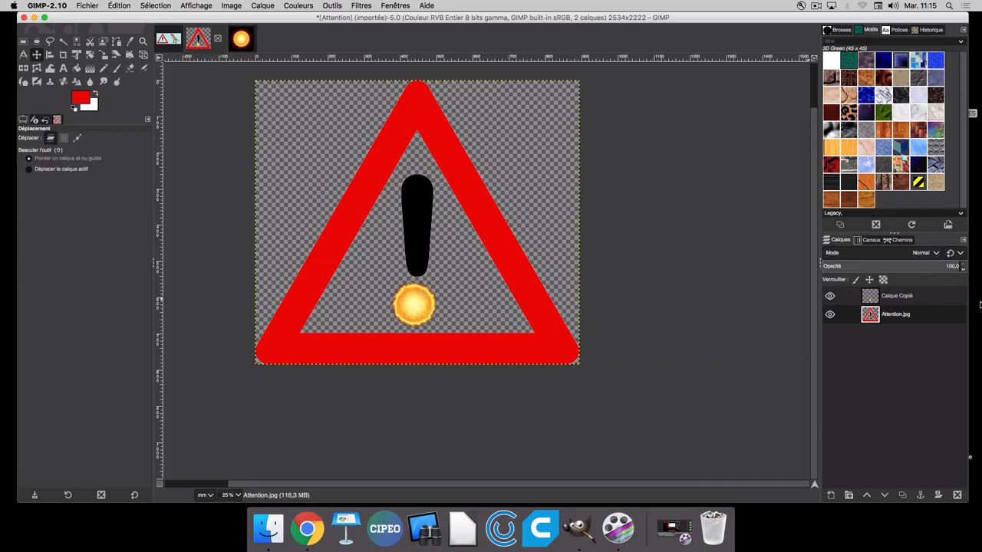
# Merge the sun layer (Calque Copié) down into the Attention.jpg layer.
pyautogui.click(926, 299)
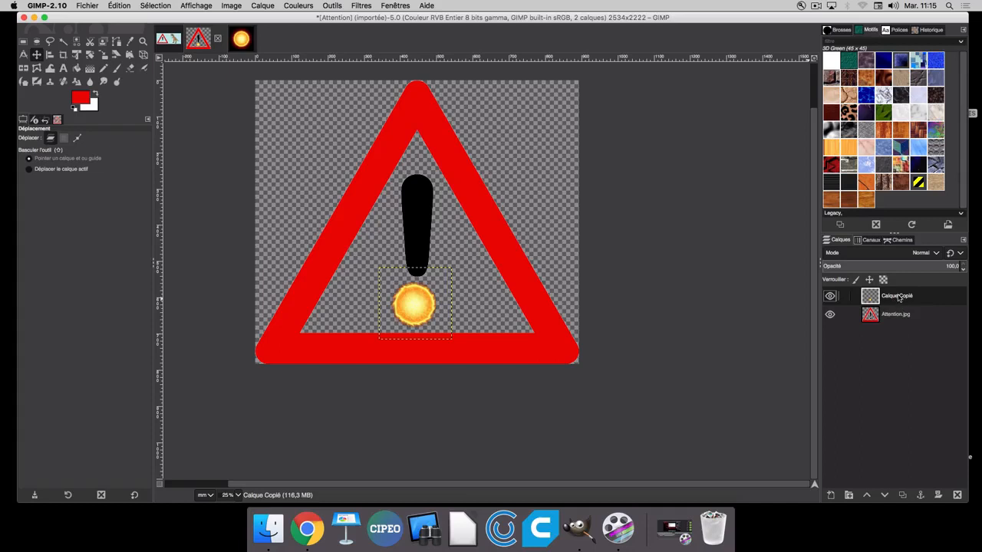
pyautogui.rightClick(898, 299)
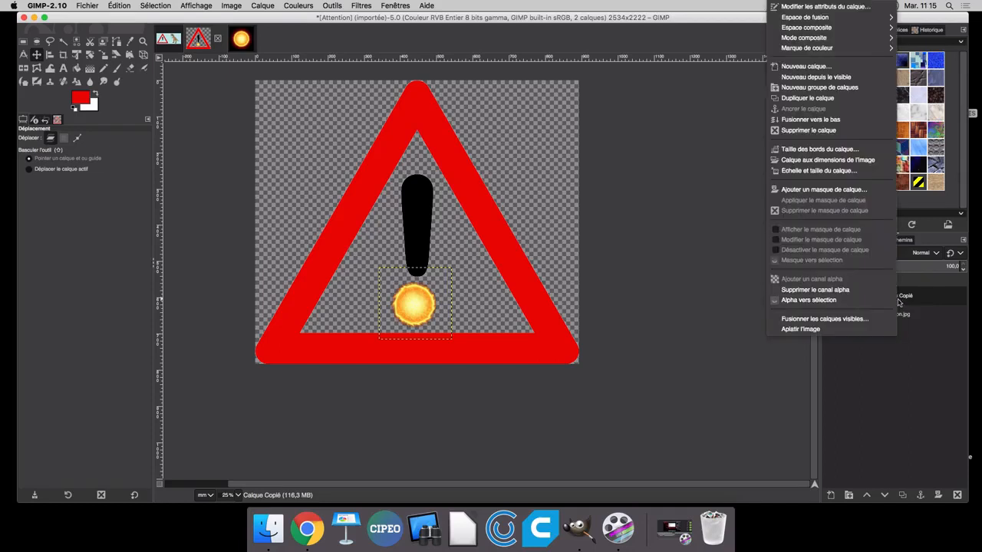
pyautogui.click(833, 121)
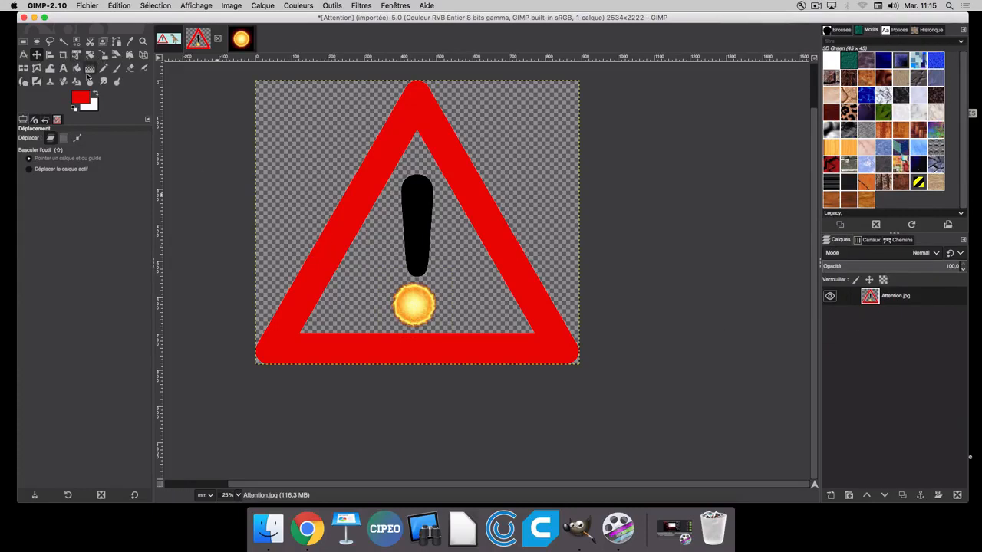
# Scale the merged sign down proportionally to about 381 × 334 mm and shift it slightly within the canvas's upper-left corner.
pyautogui.click(103, 54)
pyautogui.click(528, 311)
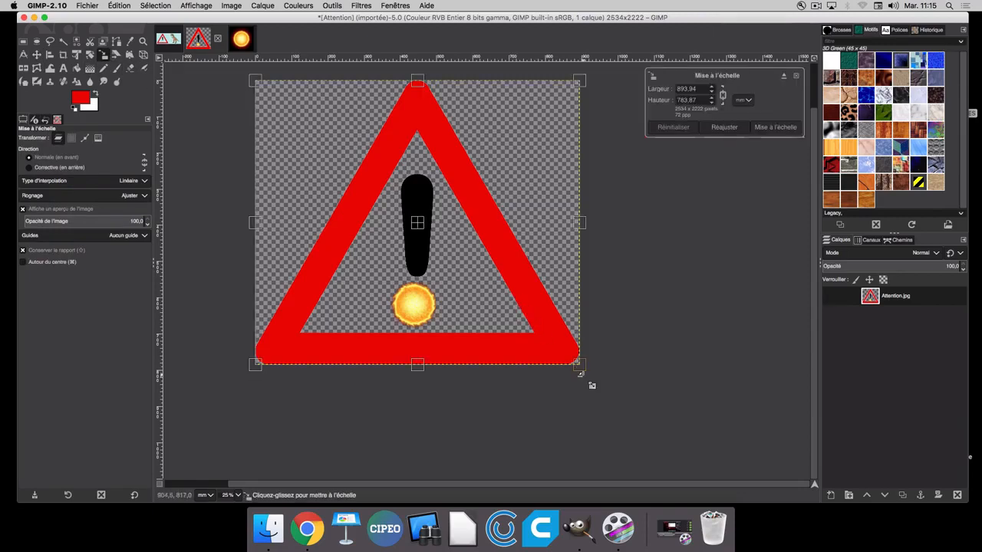
pyautogui.moveTo(583, 371); pyautogui.dragTo(376, 229)
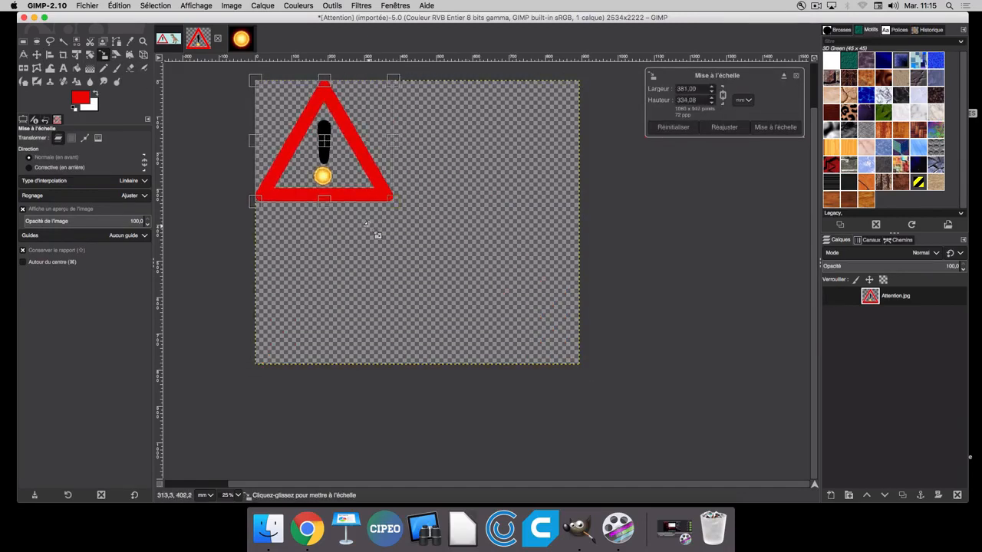
pyautogui.moveTo(333, 153); pyautogui.dragTo(341, 155)
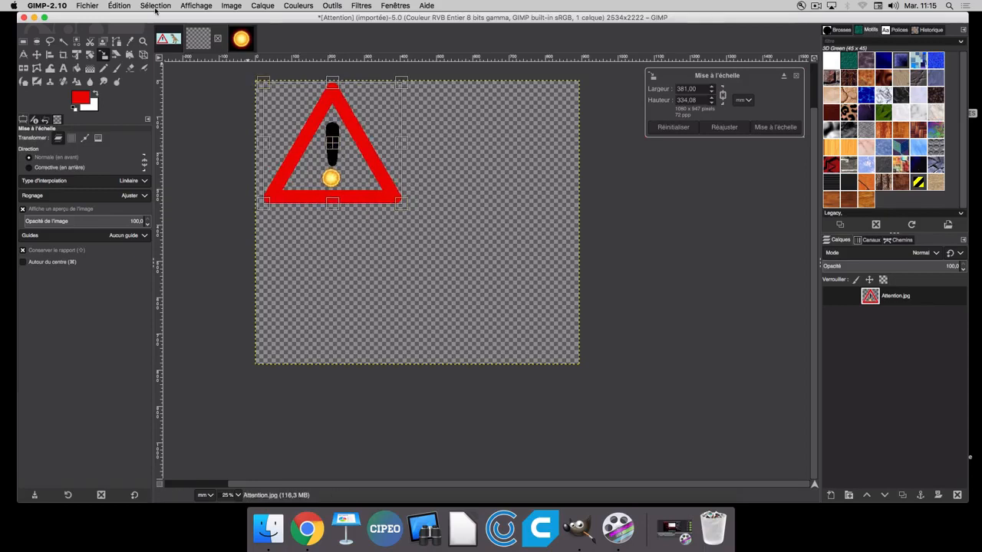
# Open Dino.png from the Exercice 1 - Outil (A) folder as a separate image.
pyautogui.click(97, 6)
pyautogui.moveTo(114, 6)
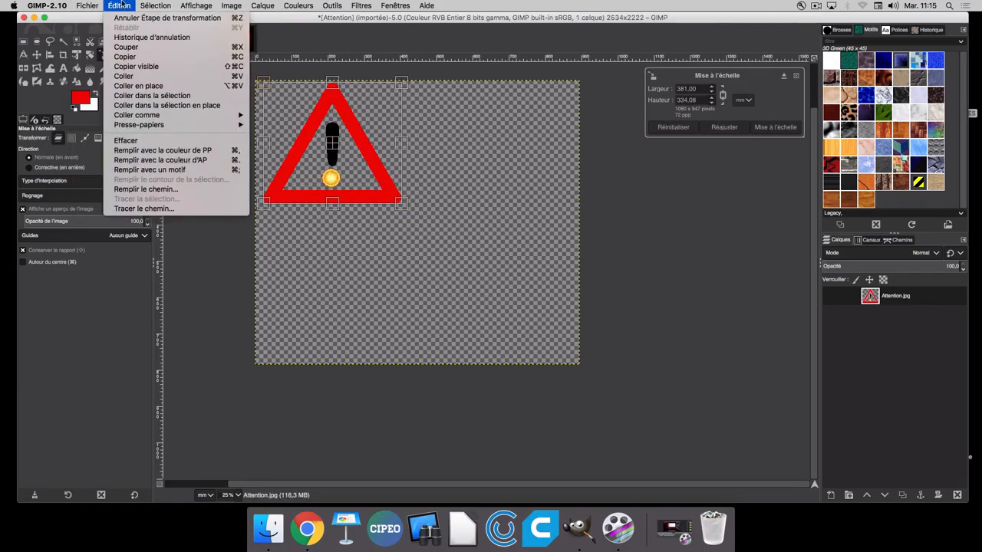
pyautogui.click(96, 39)
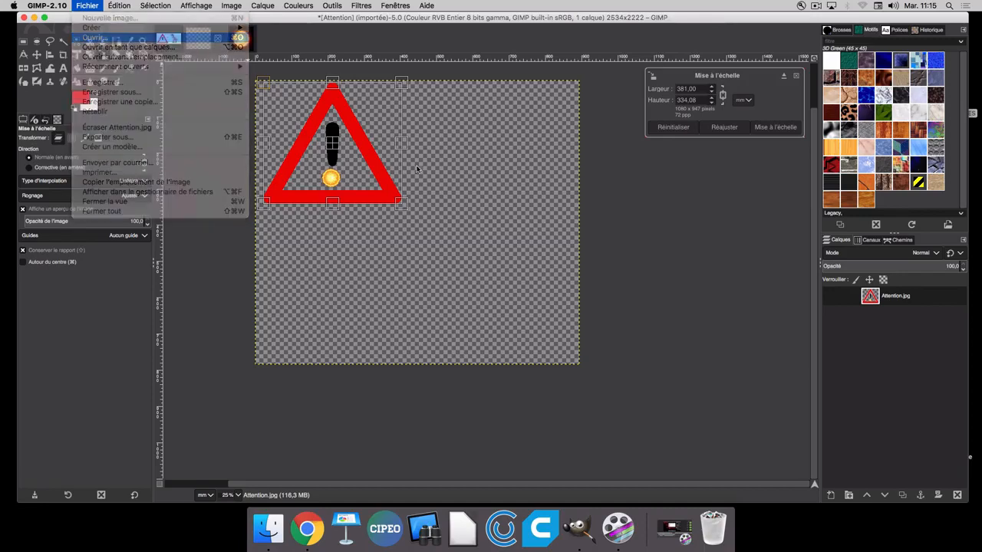
pyautogui.click(184, 79)
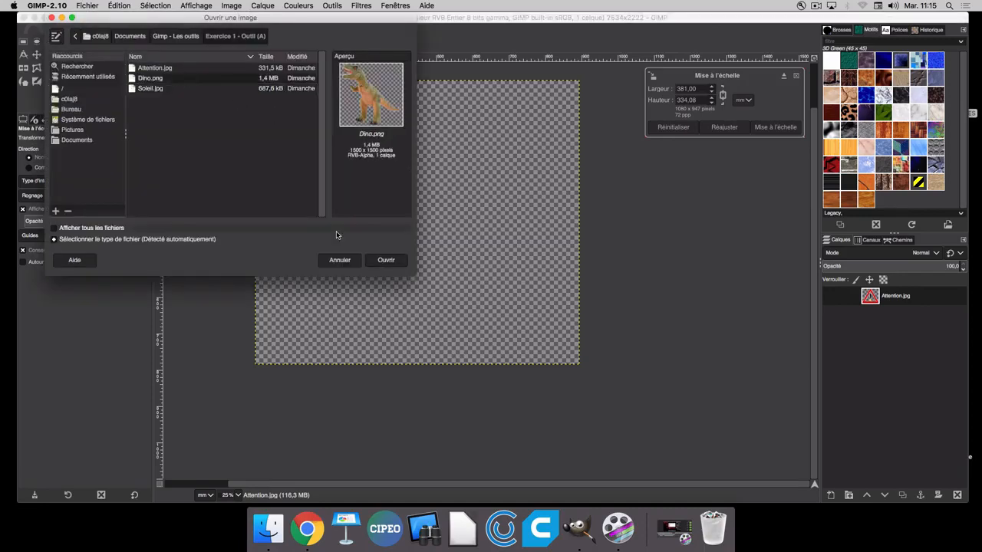
pyautogui.click(383, 260)
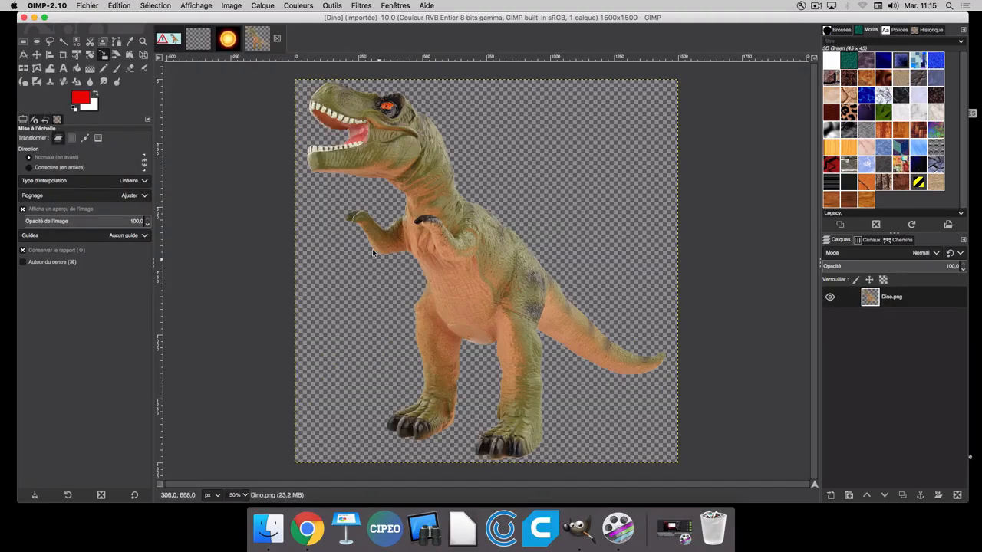
# Check the Dino.png layer's alpha channel options and copy the dinosaur layer.
pyautogui.rightClick(877, 300)
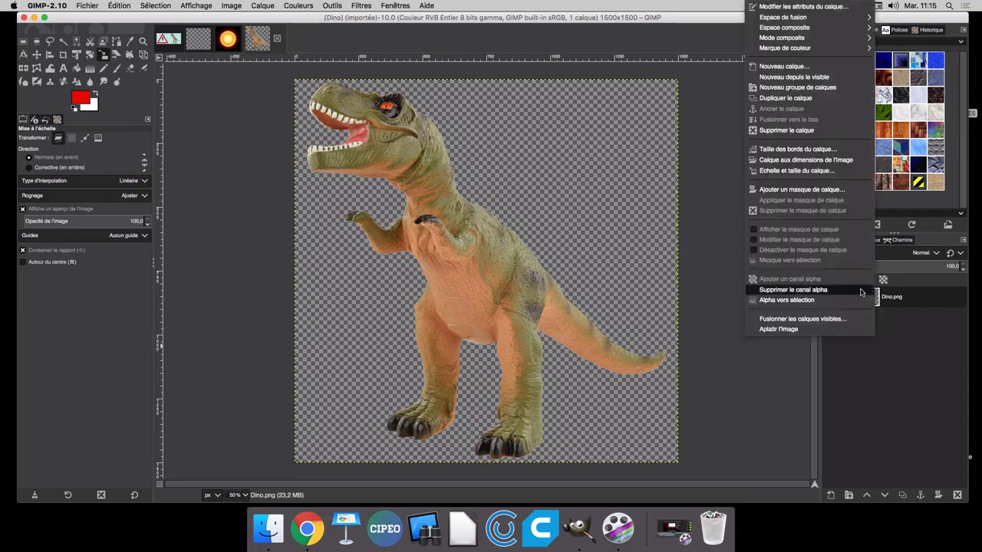
pyautogui.click(893, 301)
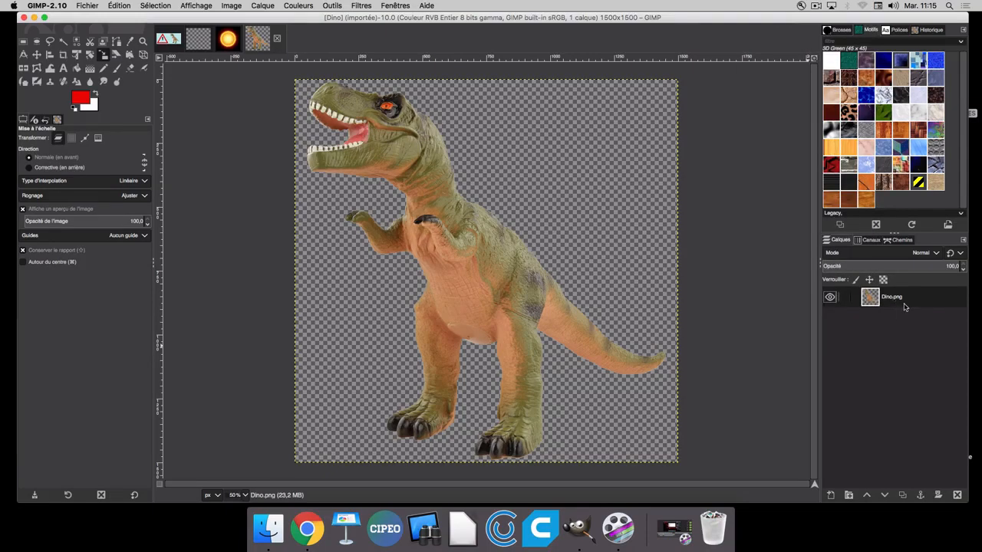
pyautogui.rightClick(900, 301)
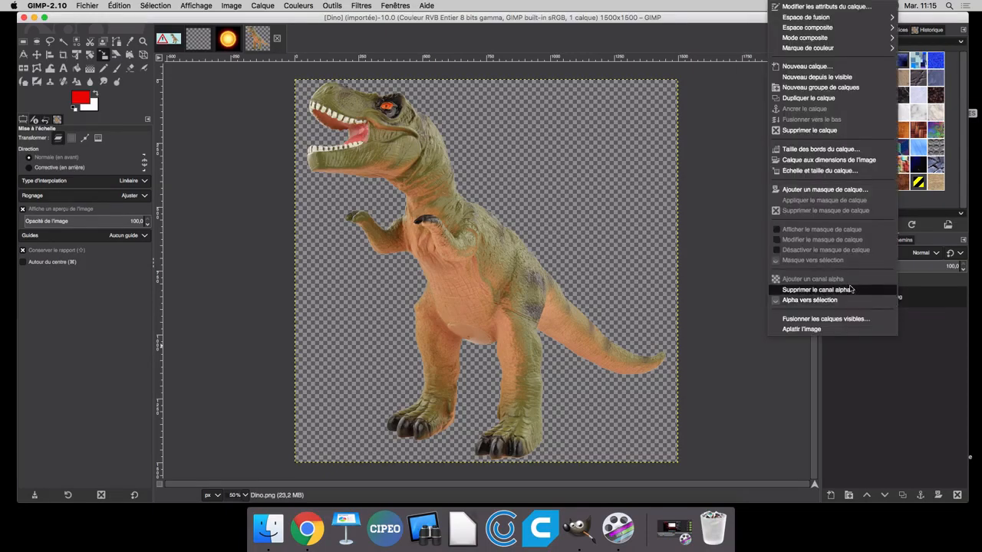
pyautogui.click(933, 331)
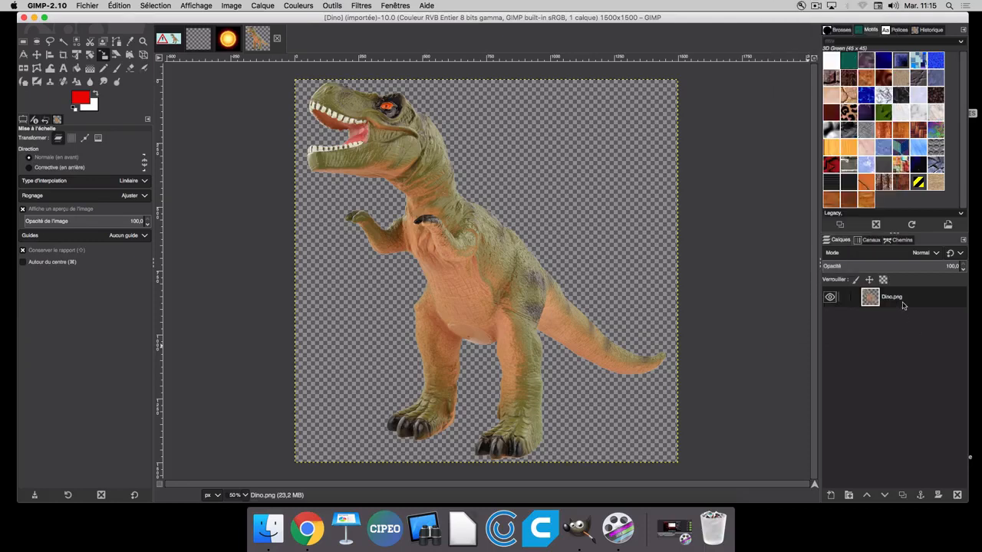
pyautogui.press('super+c')
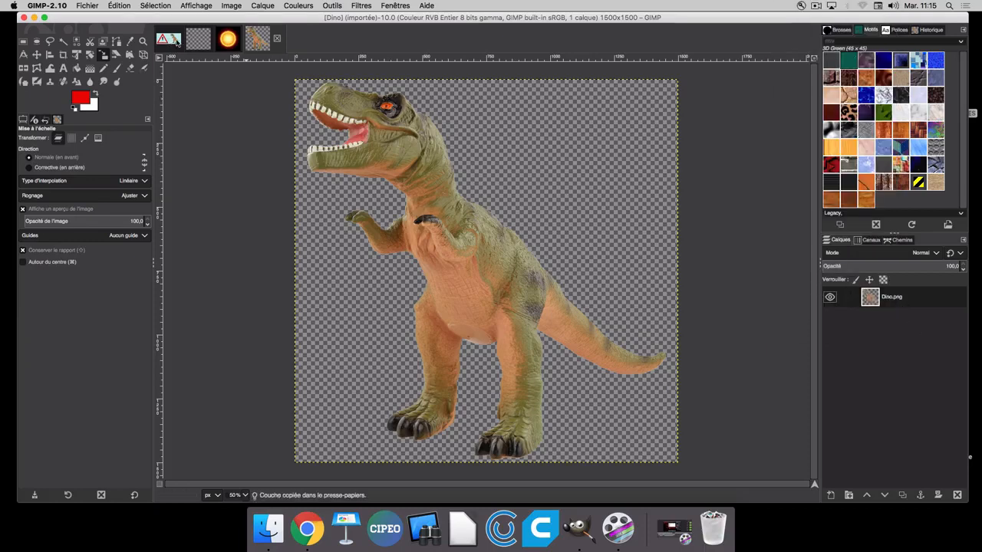
# Paste the copied dinosaur into the sign image and turn the floating selection into a new layer.
pyautogui.click(198, 39)
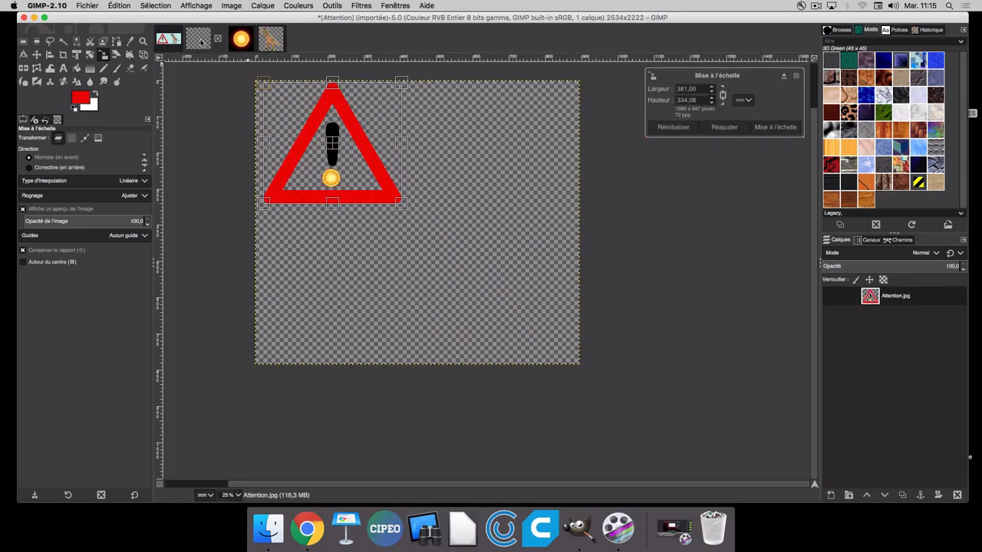
pyautogui.click(532, 290)
pyautogui.press('super+v')
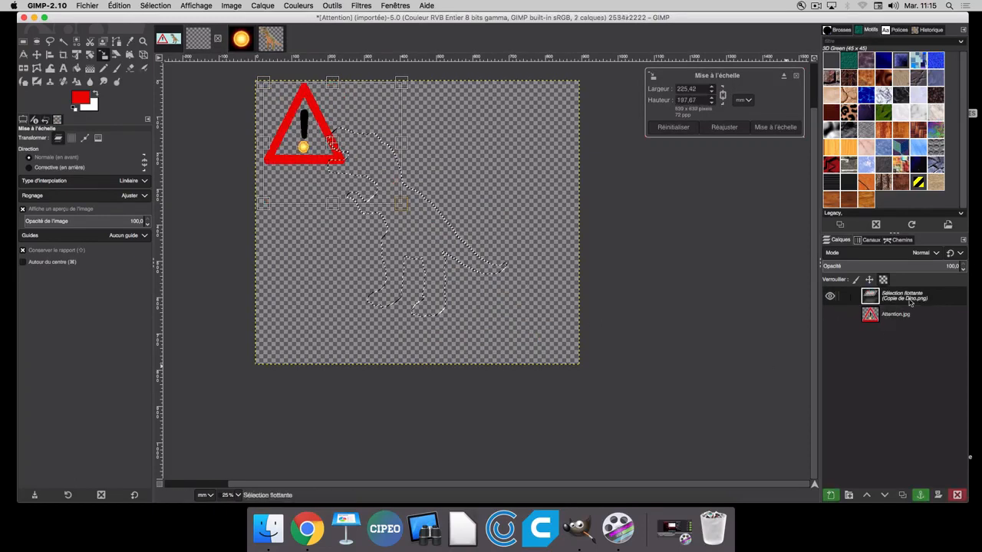
pyautogui.click(832, 497)
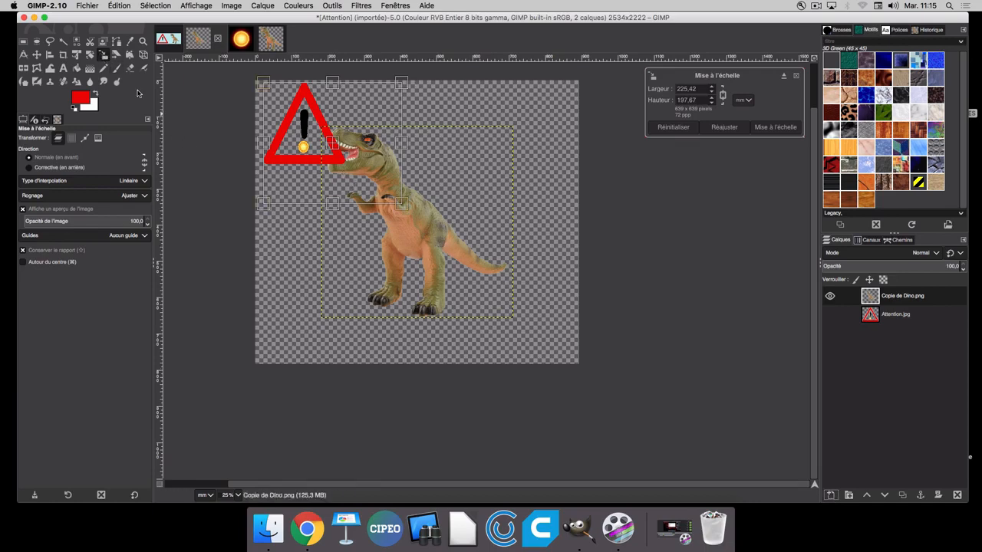
# Convert the pasted dinosaur's floating selection into its own layer above the Attention.jpg layer.
pyautogui.click(425, 259)
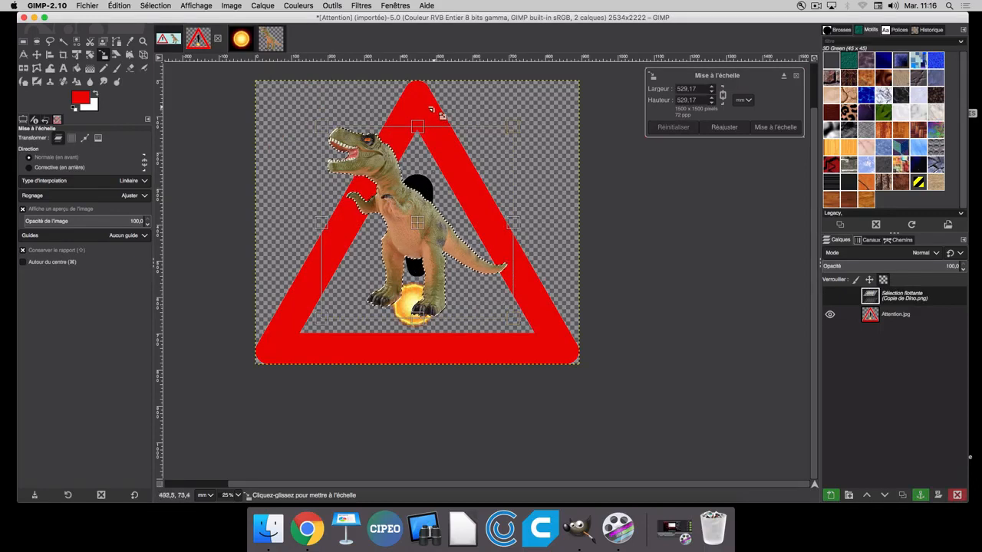
pyautogui.click(897, 307)
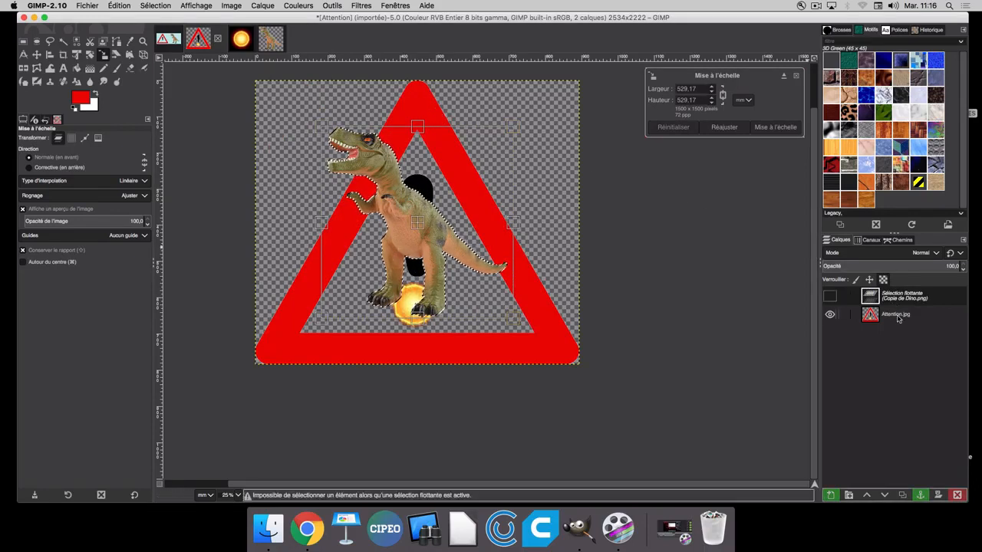
pyautogui.click(830, 496)
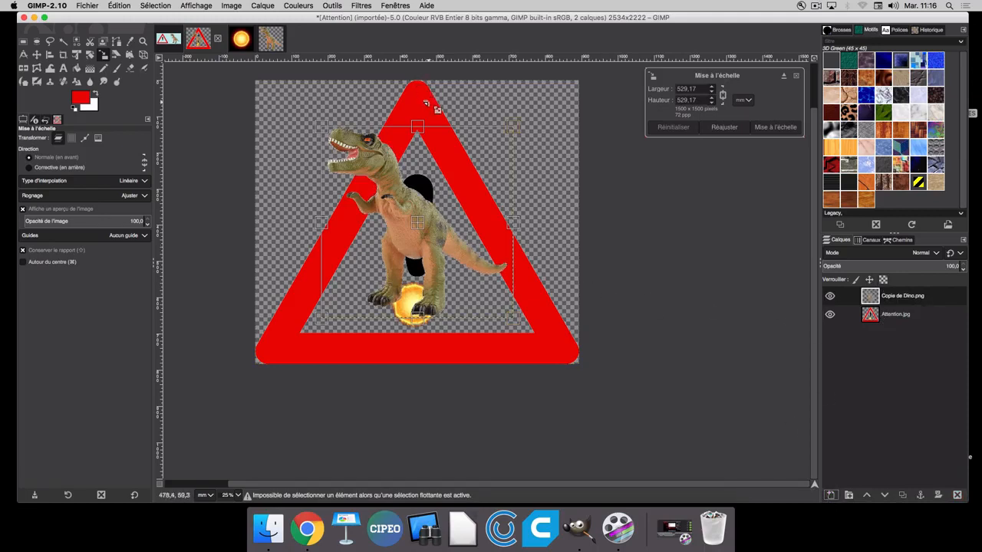
# Scale the Attention.jpg sign layer proportionally to about 294 × 257 mm and place it near the canvas's upper-left corner.
pyautogui.click(905, 315)
pyautogui.click(551, 341)
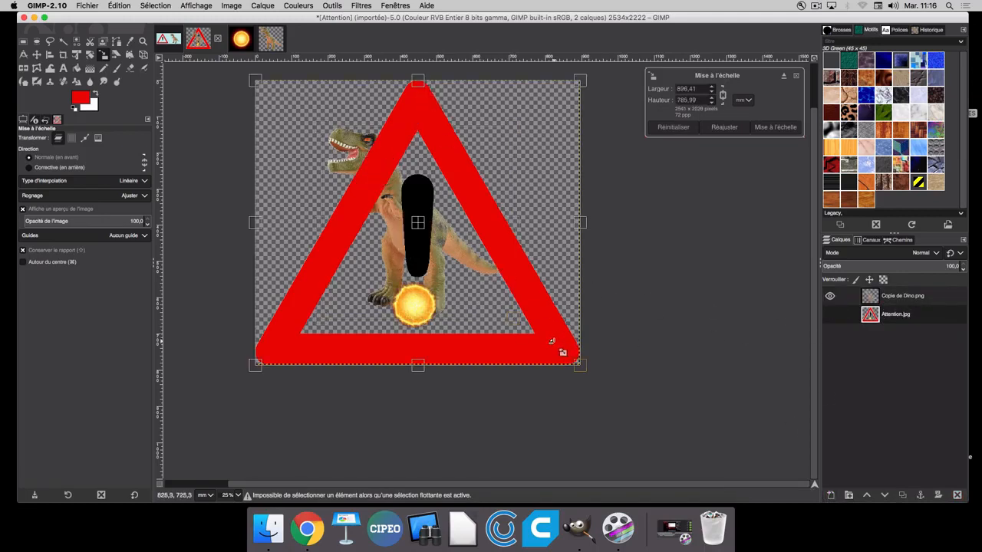
pyautogui.moveTo(585, 373); pyautogui.dragTo(339, 158)
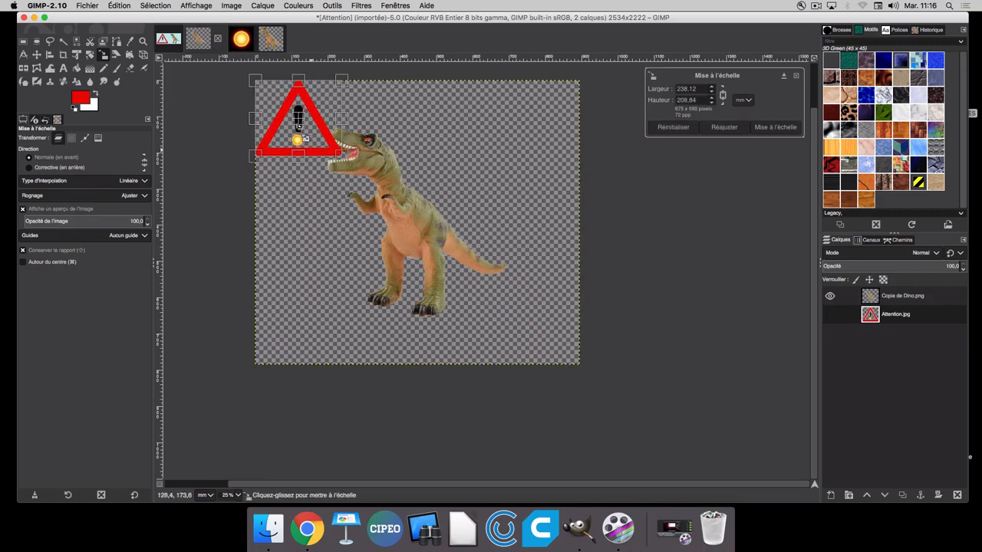
pyautogui.moveTo(298, 128); pyautogui.dragTo(325, 143)
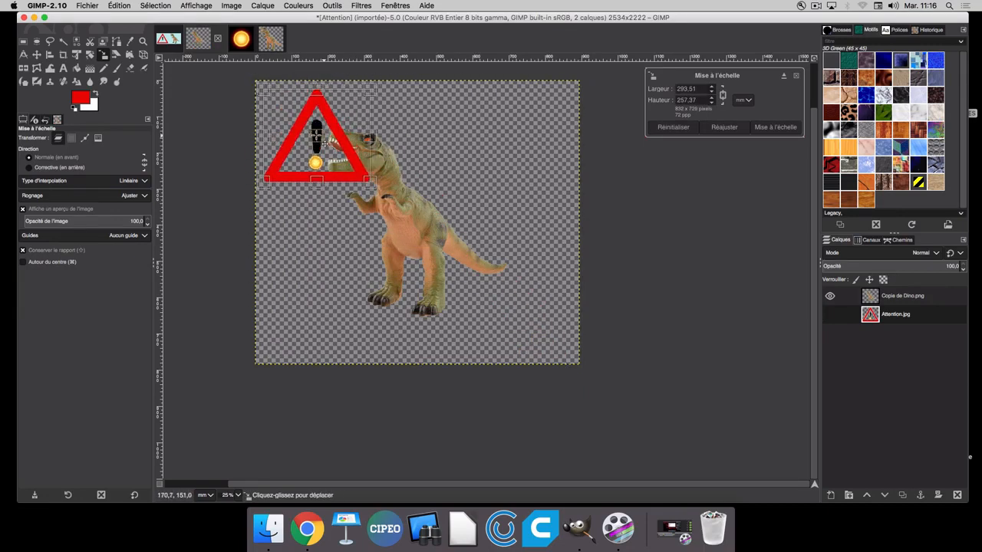
pyautogui.click(775, 126)
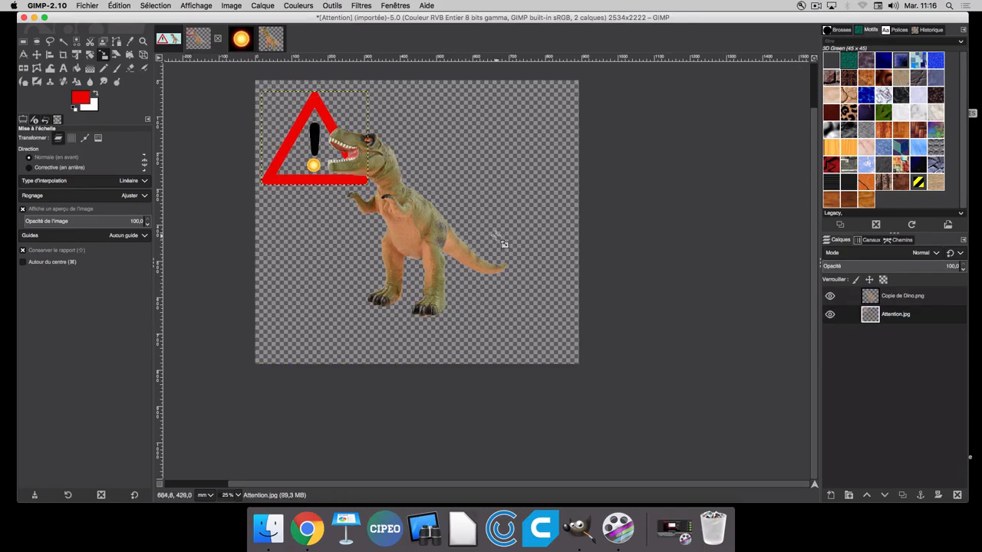
# Scale the Copie de Dino.png layer to about 266 × 266 mm and place the dinosaur just right of the warning sign.
pyautogui.click(404, 232)
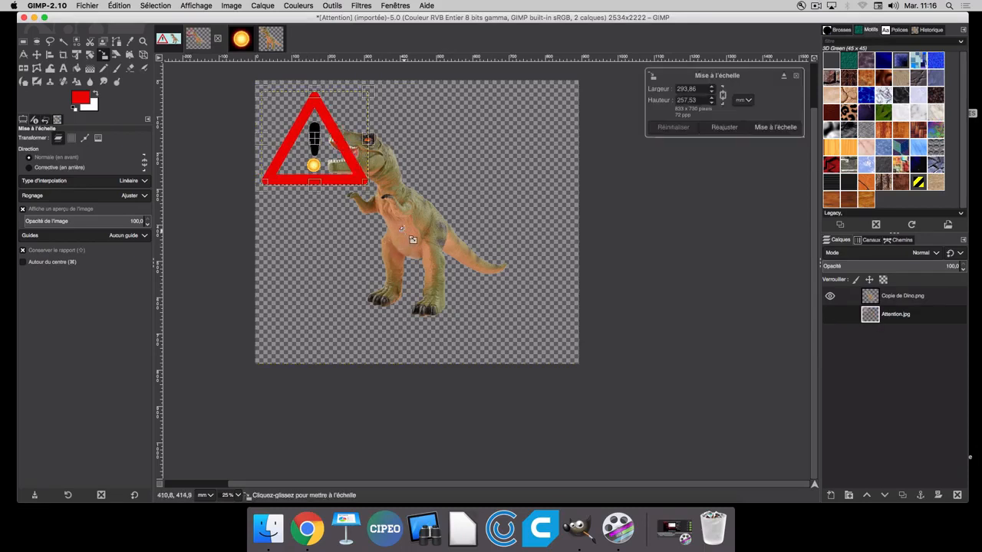
pyautogui.click(875, 297)
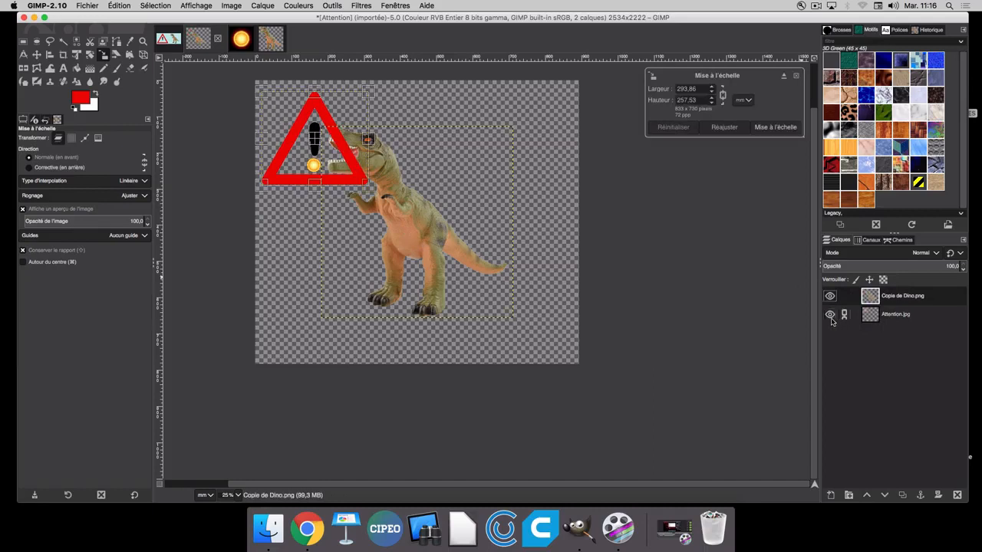
pyautogui.click(459, 253)
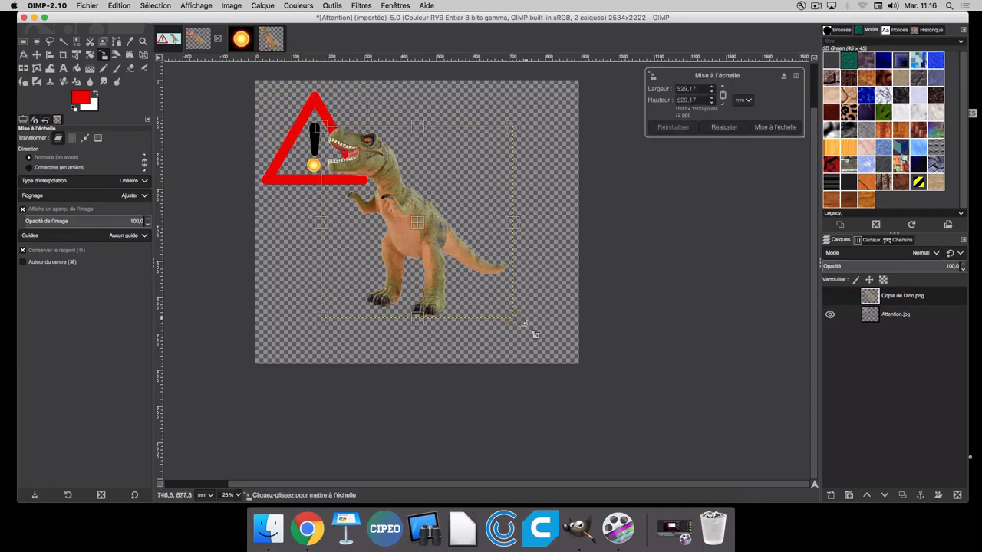
pyautogui.moveTo(461, 298); pyautogui.dragTo(364, 219)
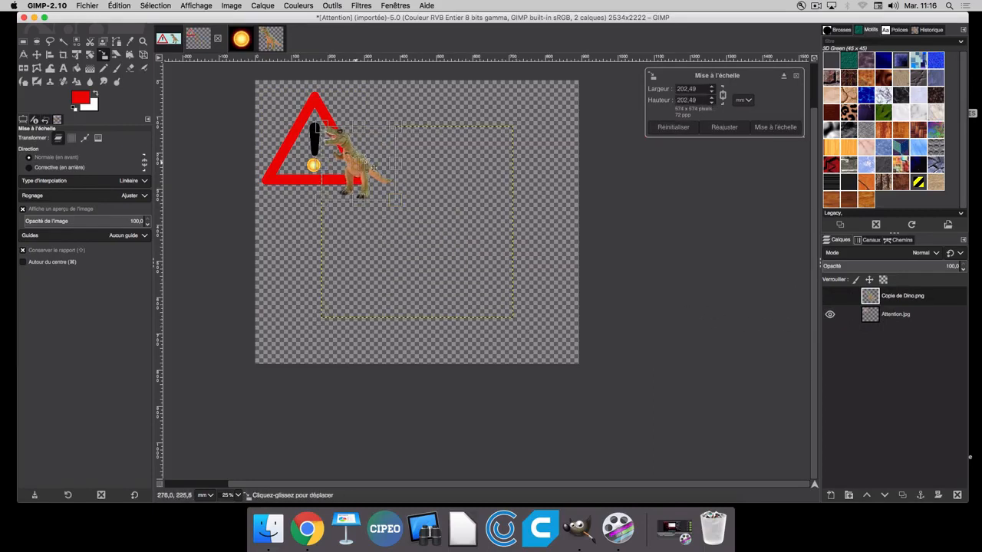
pyautogui.moveTo(365, 167); pyautogui.dragTo(438, 137)
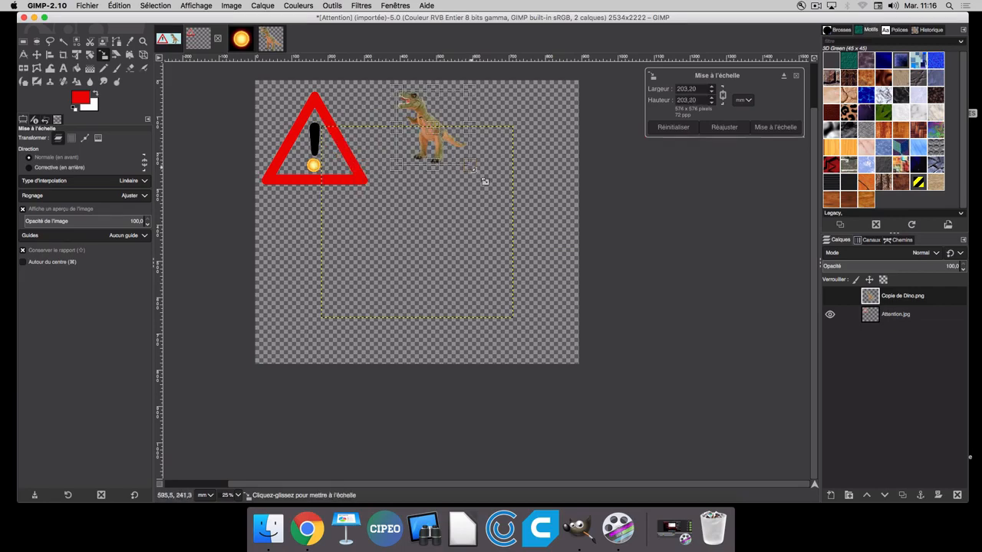
pyautogui.moveTo(484, 182); pyautogui.dragTo(505, 197)
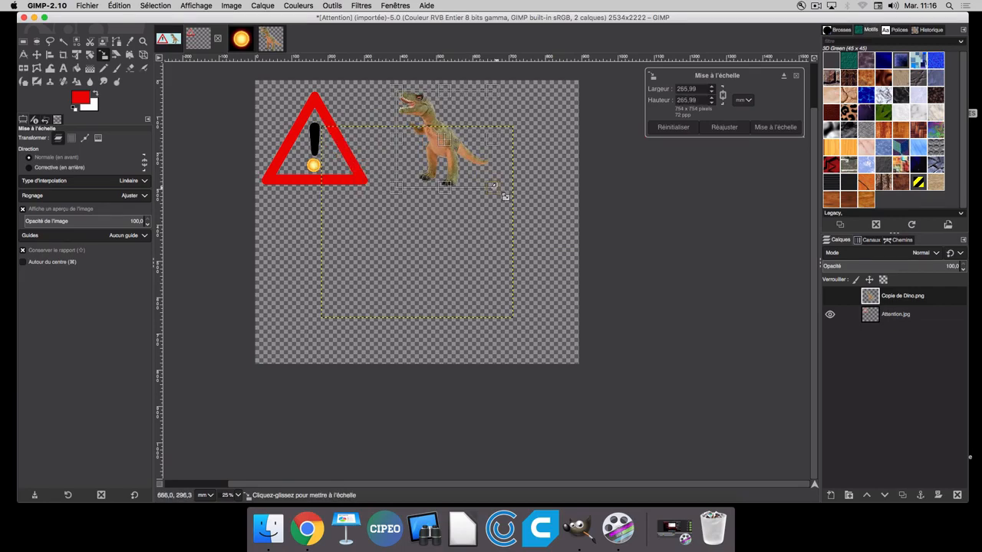
pyautogui.press('Return')
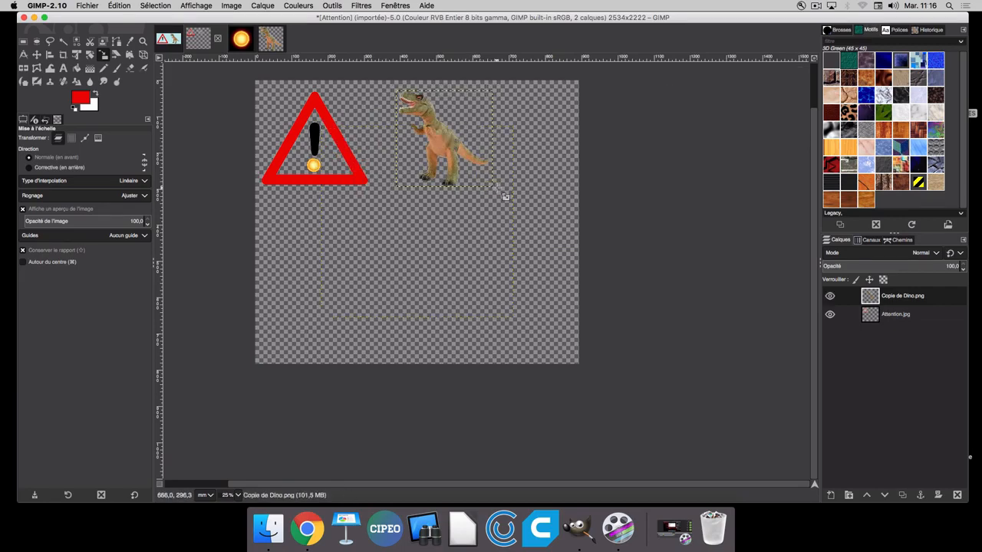
# Crop the canvas around the sign and dinosaur to about 1872 × 872 px, starting from its upper-left corner.
pyautogui.click(63, 56)
pyautogui.moveTo(254, 79); pyautogui.dragTo(500, 202)
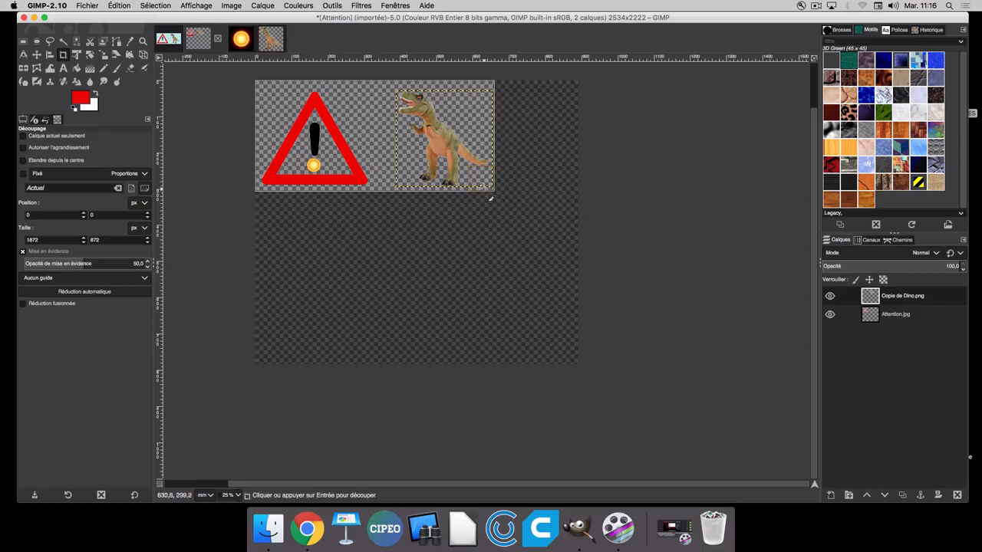
pyautogui.click(483, 190)
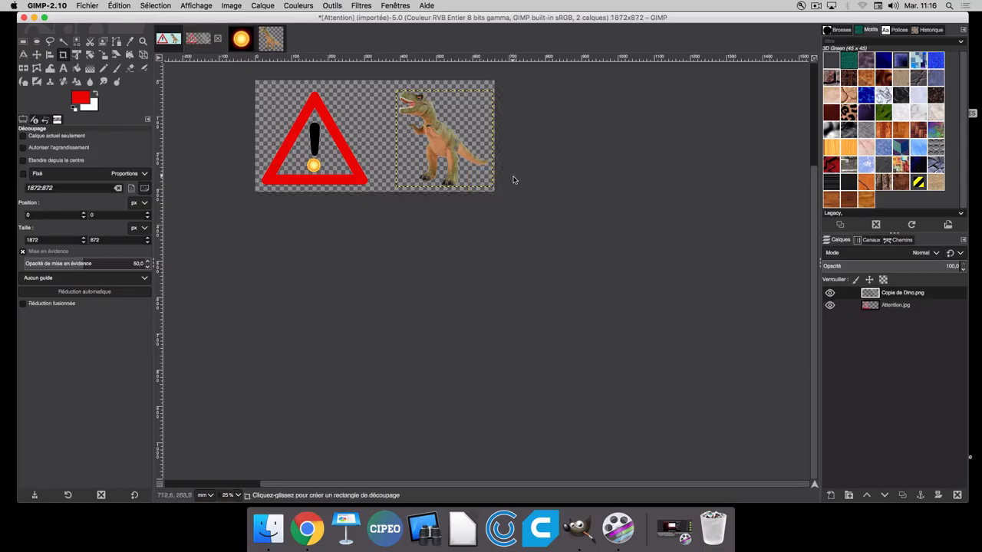
# Examine the finished example composition with the light-blue background, then return to the cropped sign and dinosaur image.
pyautogui.click(167, 40)
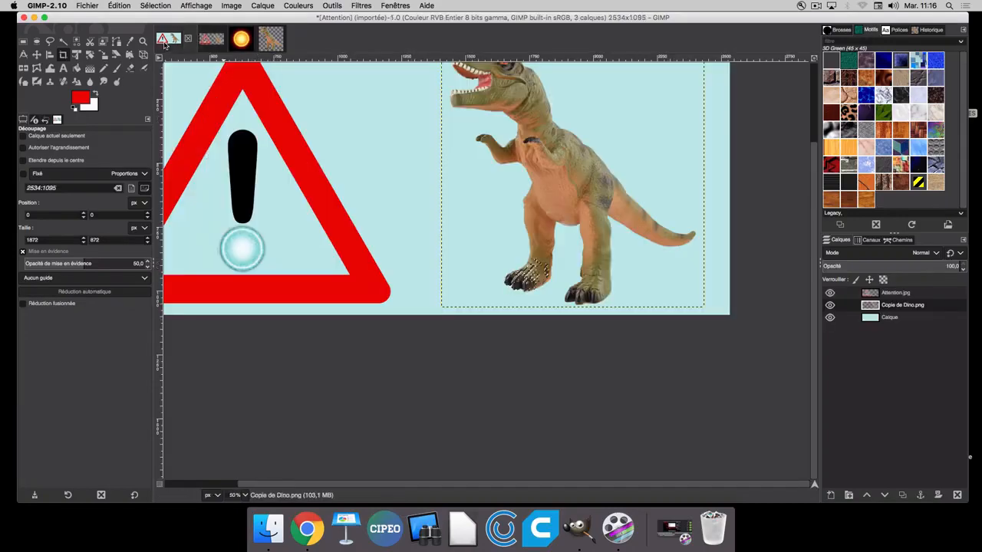
pyautogui.scroll(2, 390, 184)
pyautogui.scroll(-3, 390, 184)
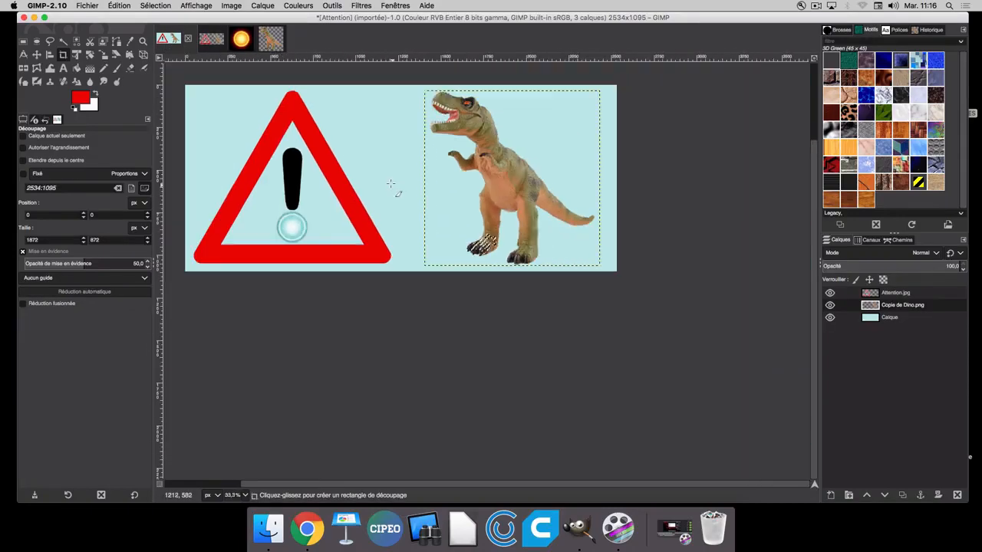
pyautogui.moveTo(376, 168); pyautogui.dragTo(404, 194)
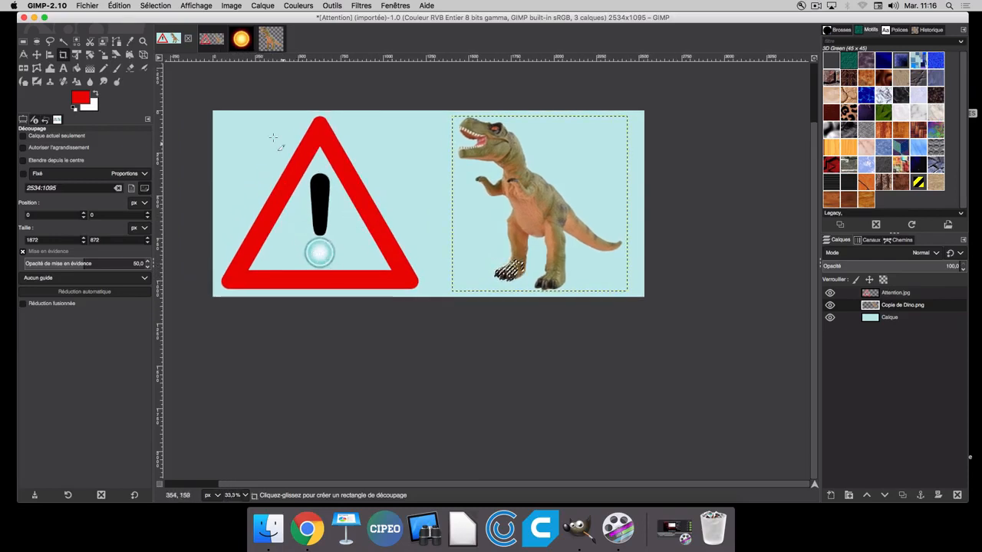
pyautogui.click(207, 43)
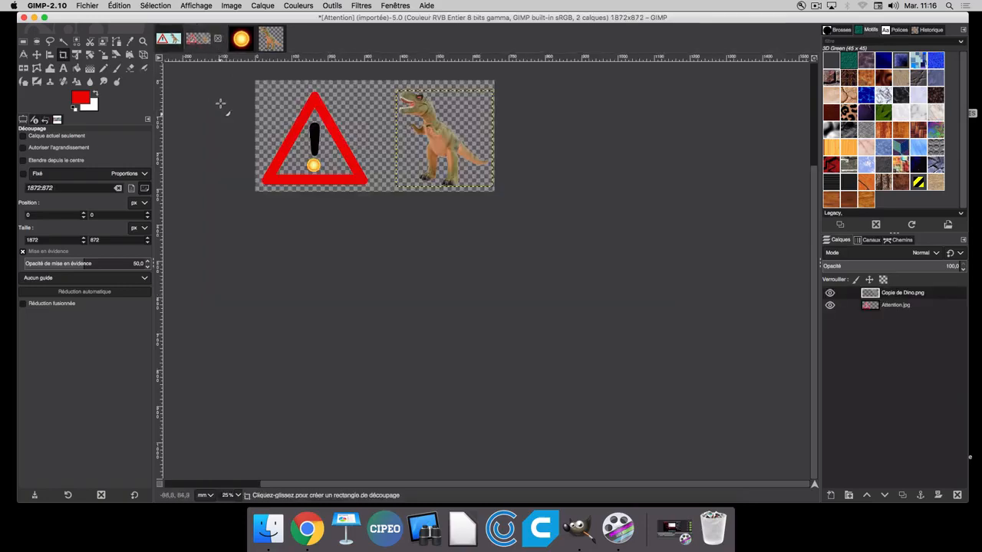
# Make an elliptical selection of about 154 × 140 px around the sun on the Attention.jpg layer.
pyautogui.scroll(2, 307, 158)
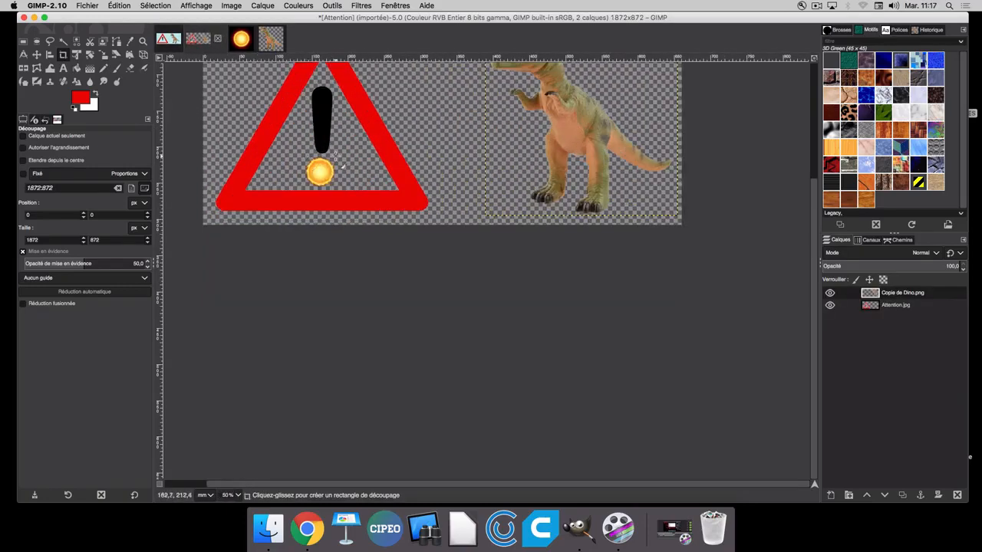
pyautogui.moveTo(329, 136); pyautogui.dragTo(333, 225)
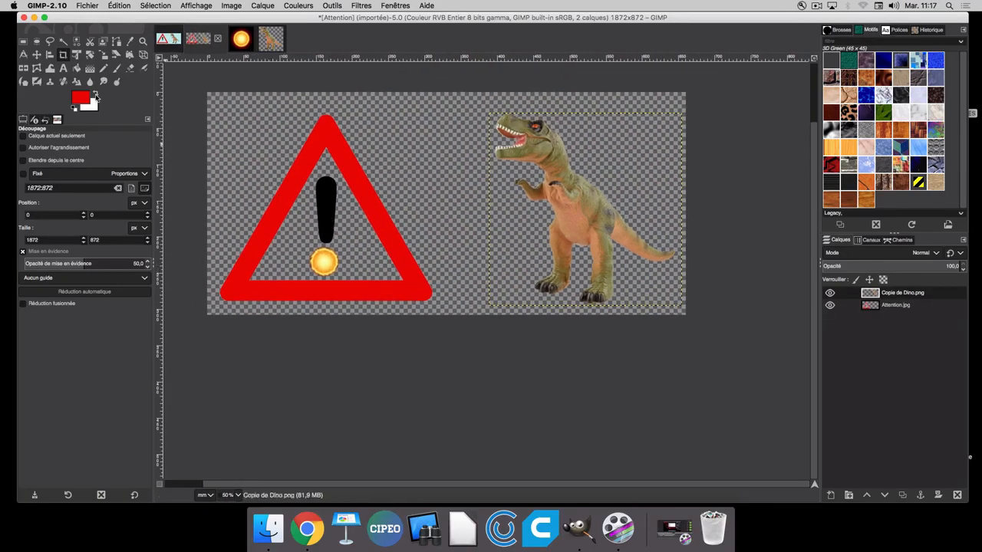
pyautogui.click(37, 42)
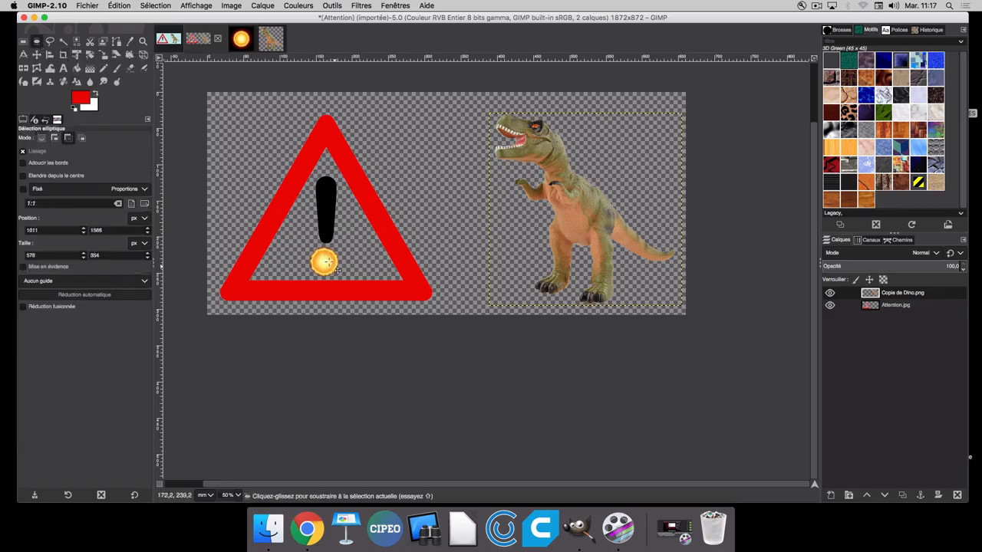
pyautogui.scroll(3, 326, 261)
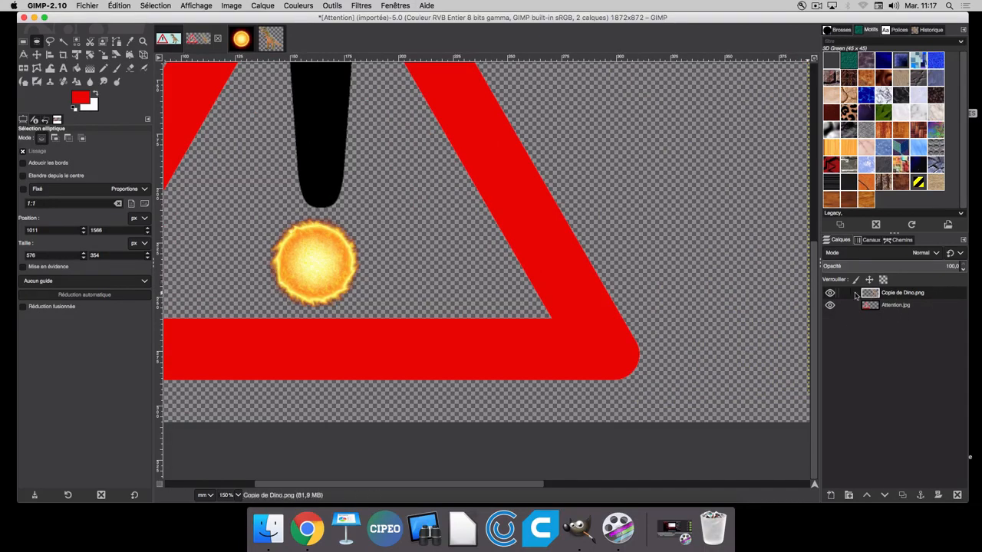
pyautogui.click(896, 306)
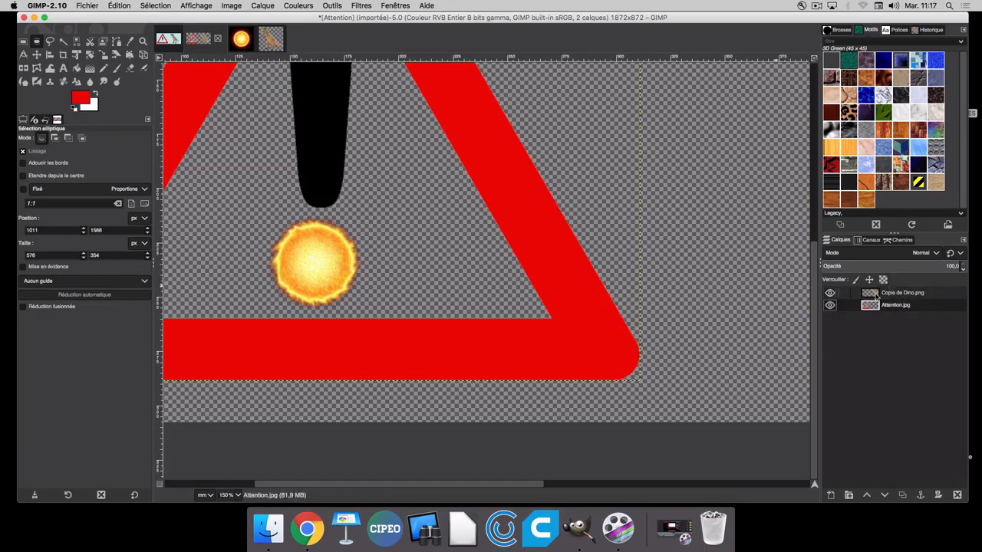
pyautogui.moveTo(255, 208); pyautogui.dragTo(374, 316)
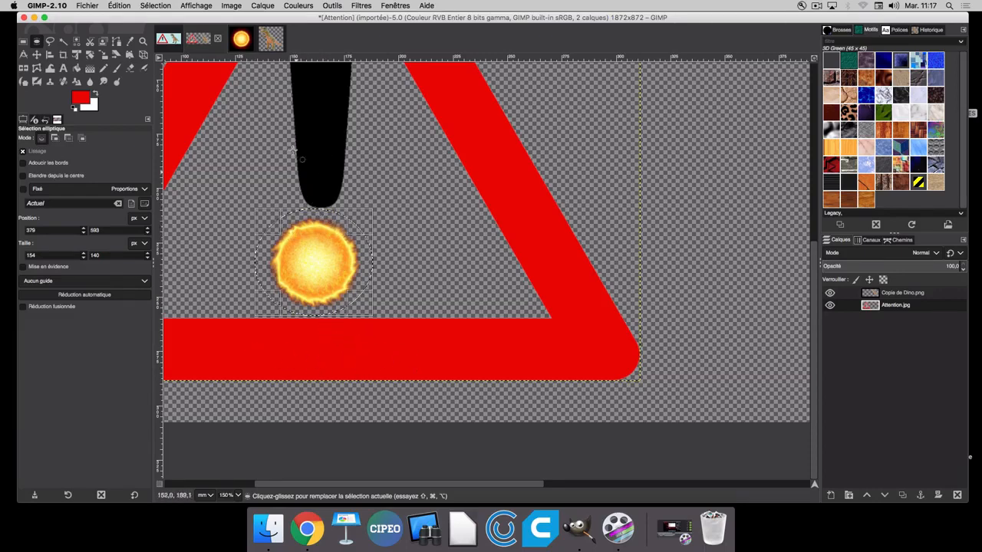
# Colorize the selected sun blue with hue 0.6526, saturation 0.7573 and lightness -0.099.
pyautogui.click(293, 6)
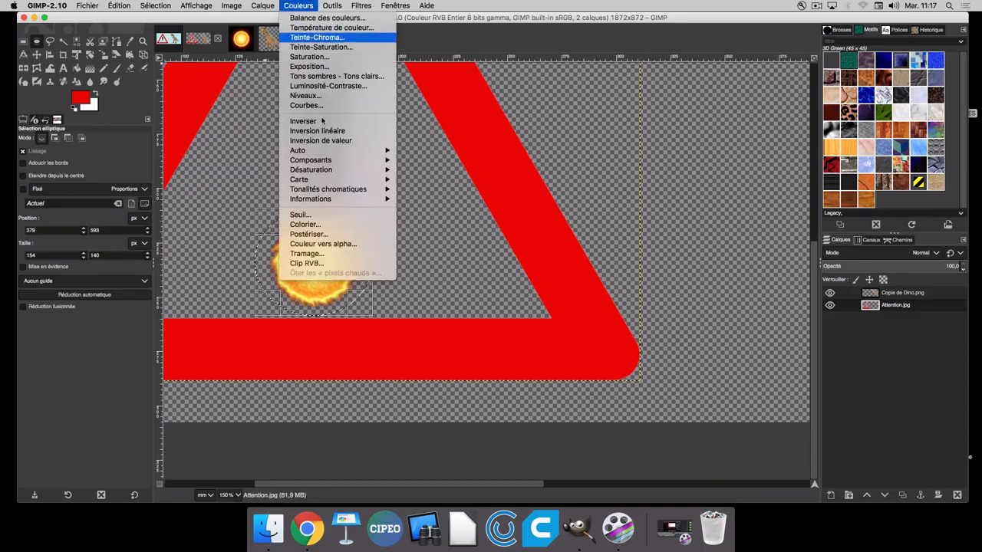
pyautogui.click(350, 225)
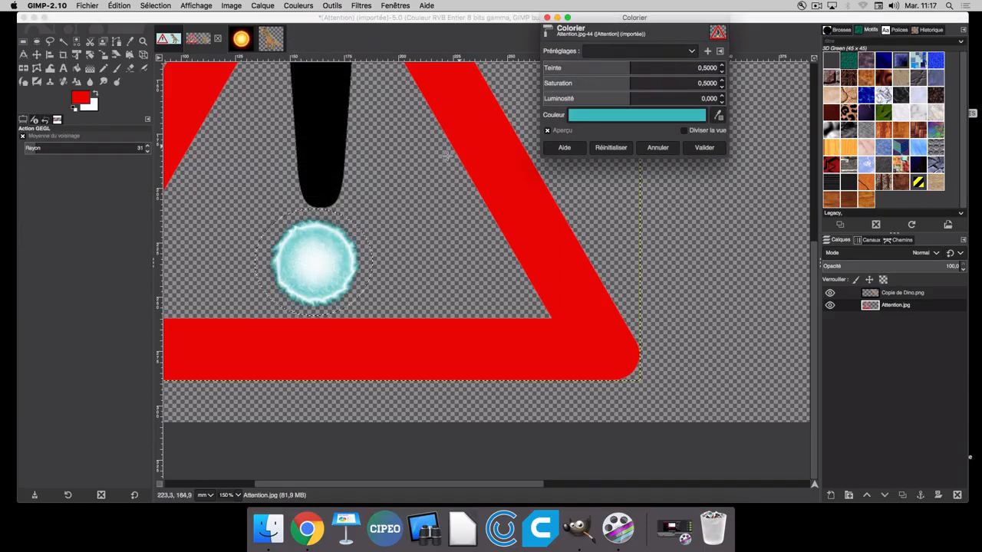
pyautogui.click(631, 70)
pyautogui.moveTo(552, 88); pyautogui.dragTo(516, 85)
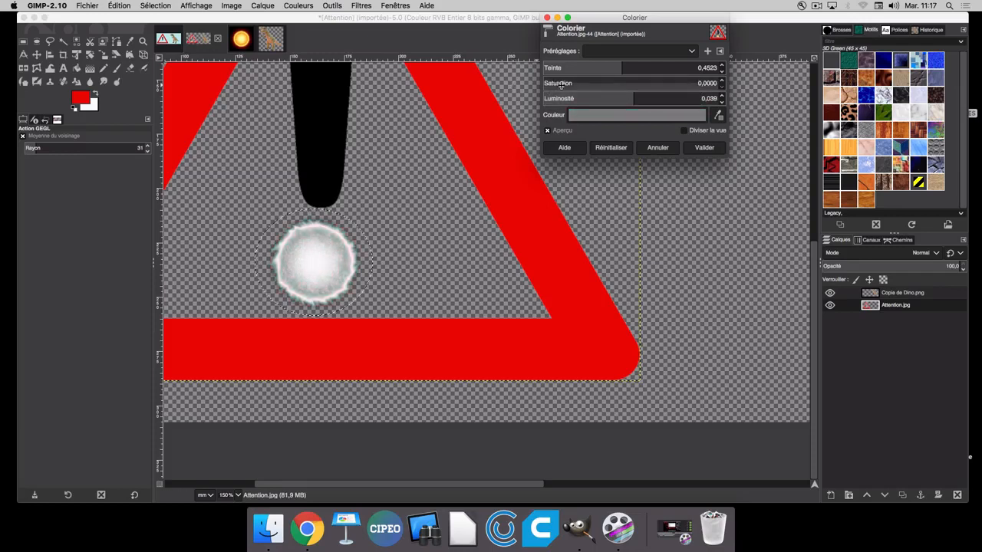
pyautogui.click(560, 85)
pyautogui.moveTo(669, 80); pyautogui.dragTo(552, 85)
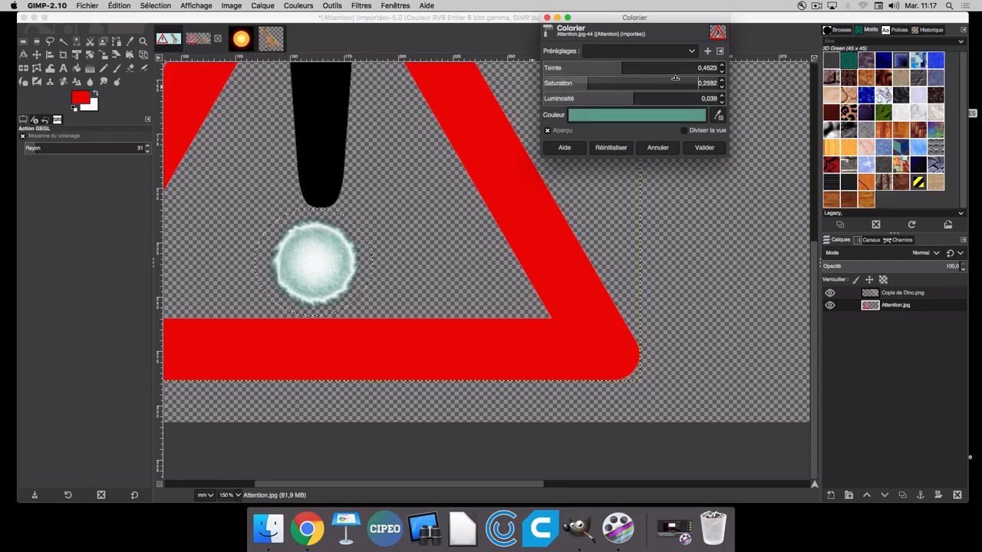
pyautogui.click(675, 80)
pyautogui.moveTo(633, 99); pyautogui.dragTo(621, 102)
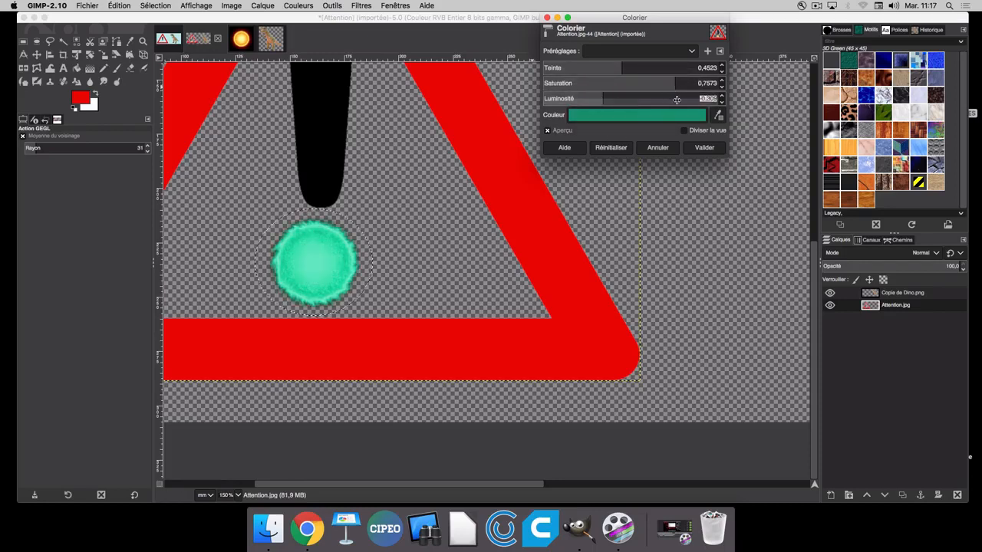
pyautogui.moveTo(606, 99); pyautogui.dragTo(664, 101)
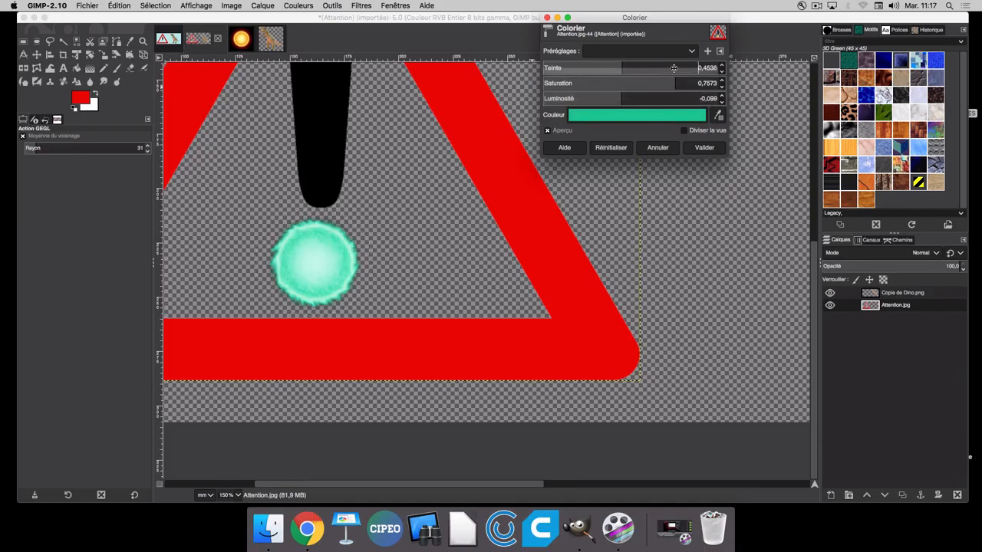
pyautogui.moveTo(623, 68); pyautogui.dragTo(680, 69)
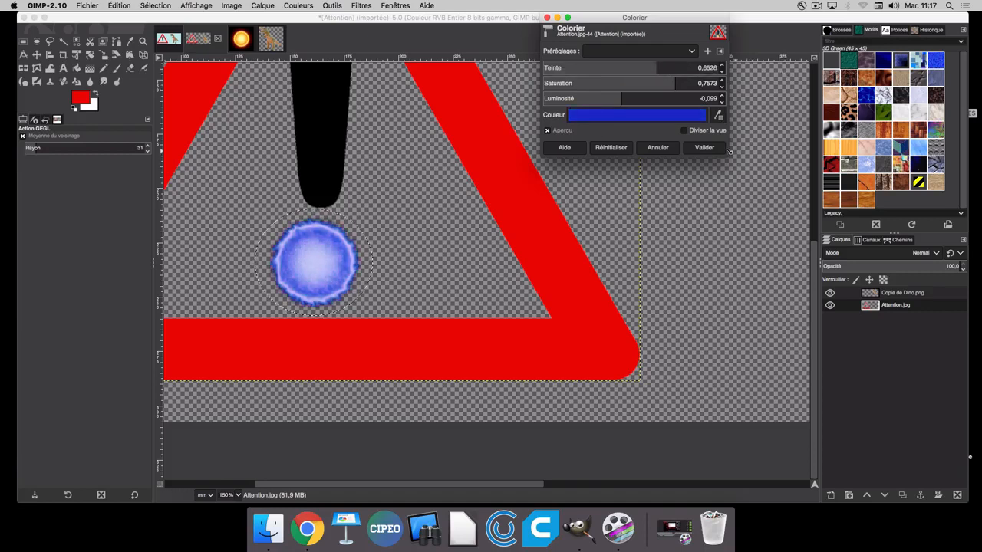
pyautogui.click(704, 147)
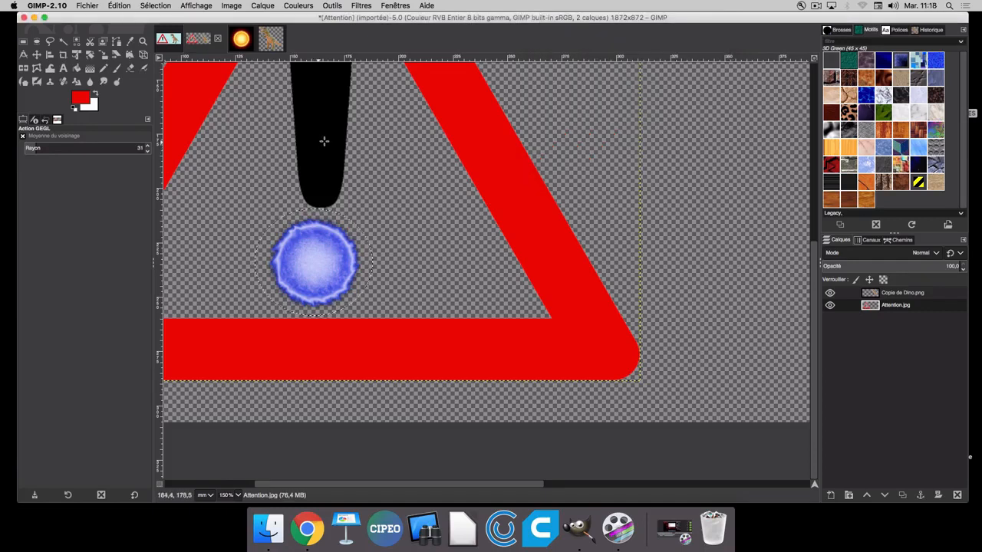
pyautogui.scroll(1, 413, 156)
pyautogui.scroll(-5, 413, 156)
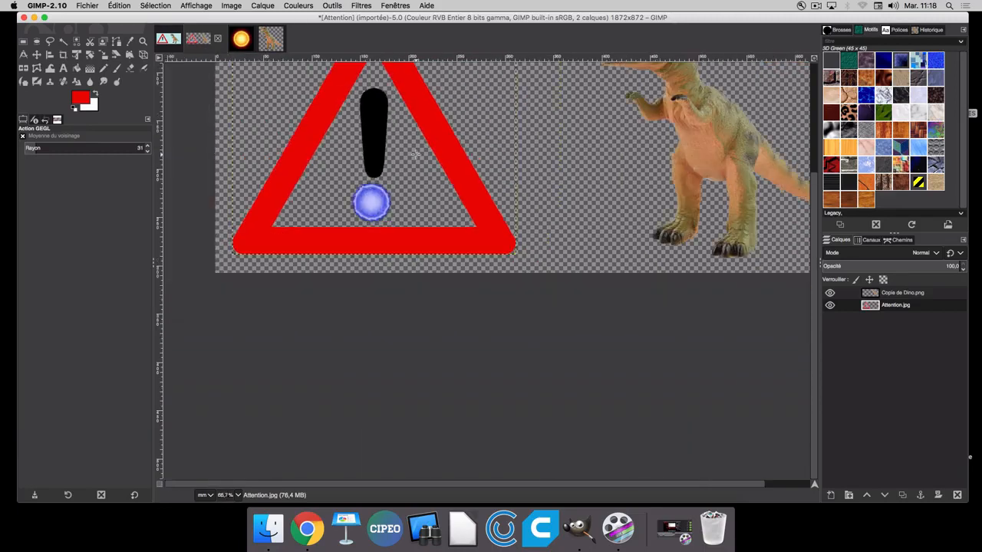
# Add a white-filled layer of 1872 × 872 px and place it beneath the Attention.jpg layer.
pyautogui.click(831, 495)
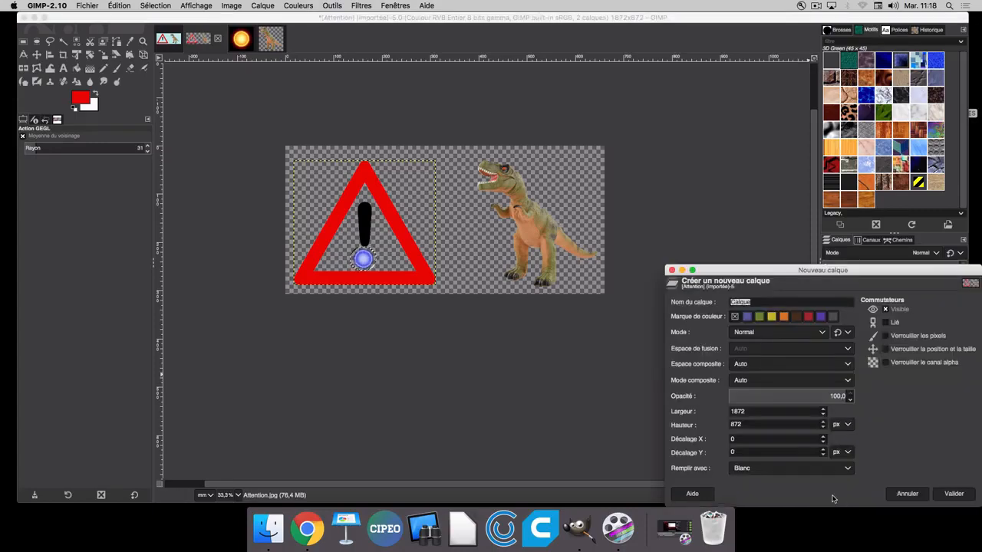
pyautogui.click(765, 469)
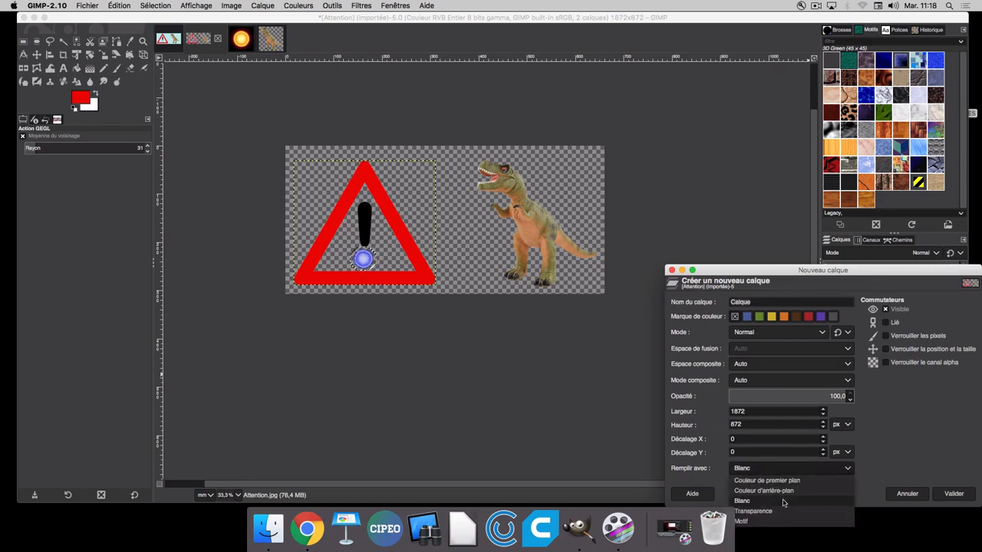
pyautogui.click(773, 503)
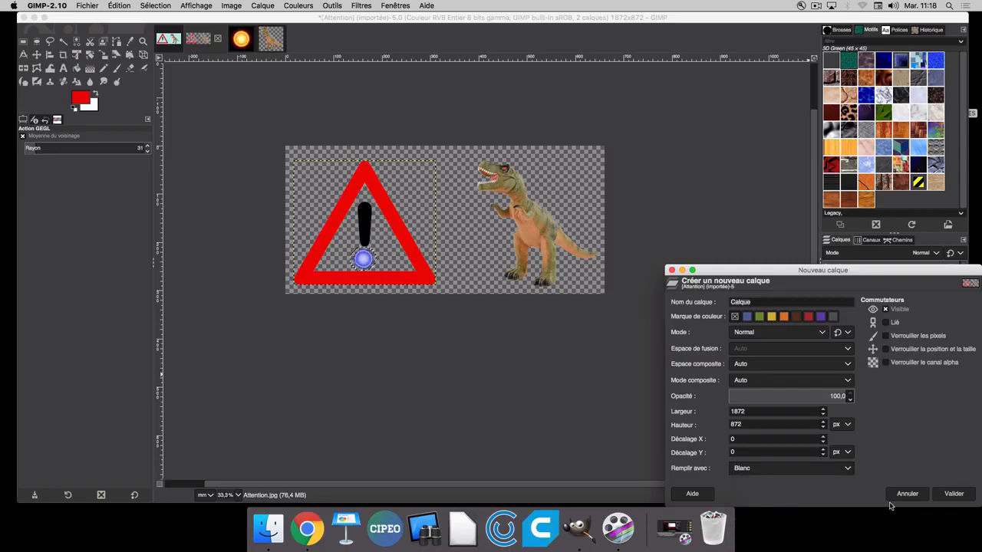
pyautogui.click(949, 498)
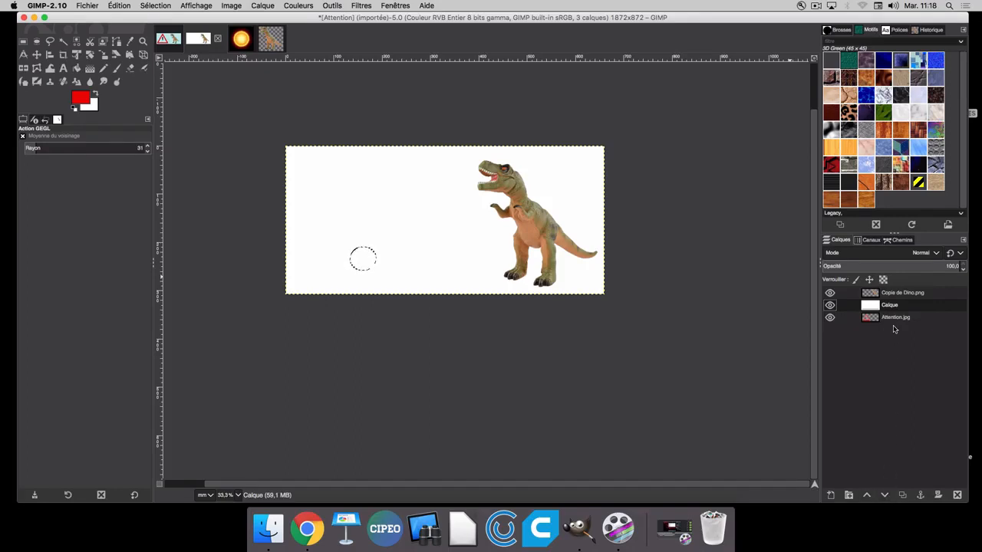
pyautogui.moveTo(891, 306); pyautogui.dragTo(904, 330)
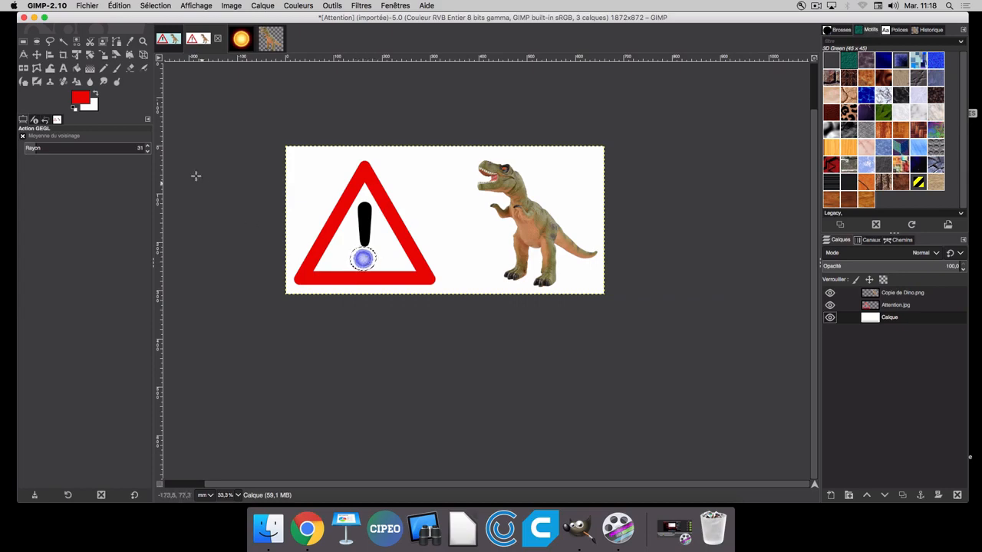
# Sample a light blue from the sun on the Attention.jpg layer and fill the white background layer with it.
pyautogui.click(130, 43)
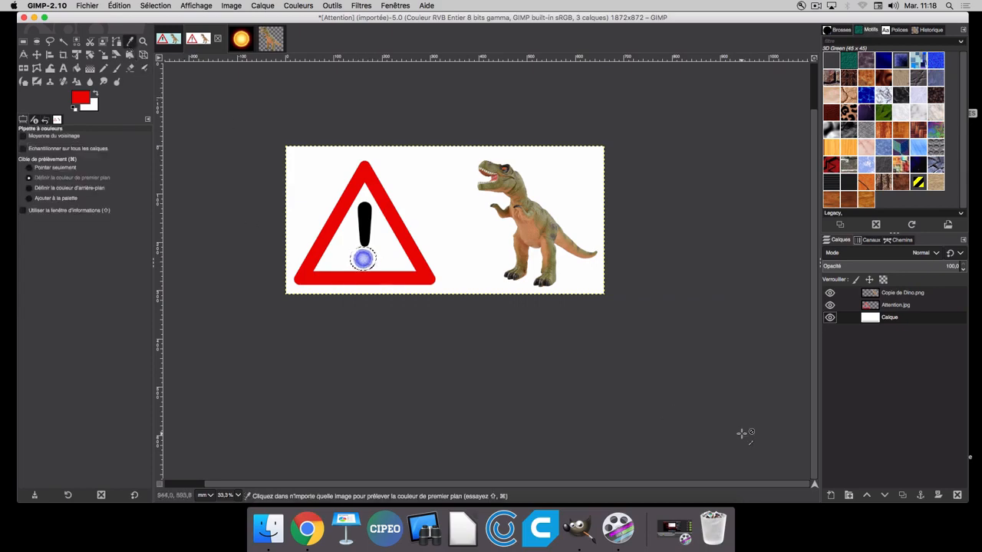
pyautogui.click(894, 306)
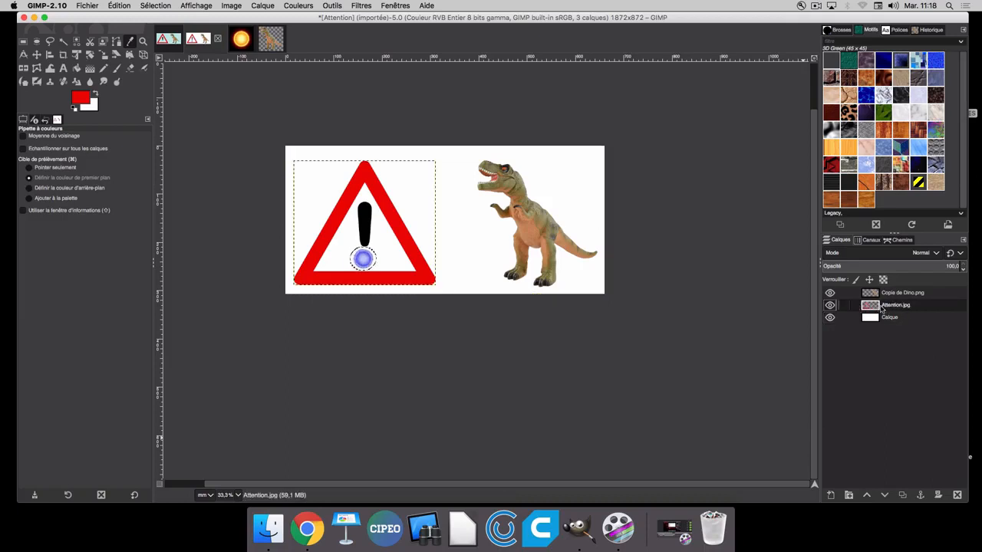
pyautogui.click(369, 267)
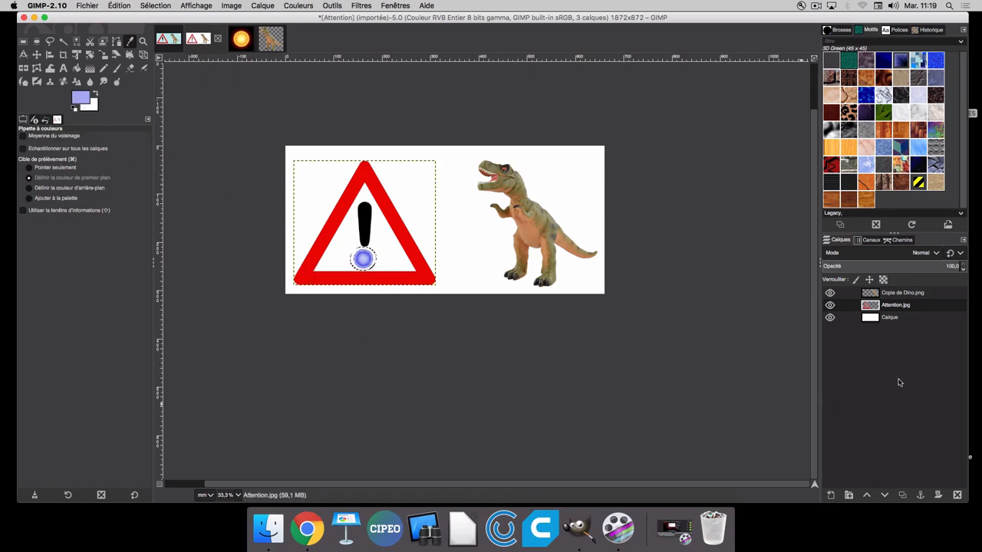
pyautogui.click(892, 319)
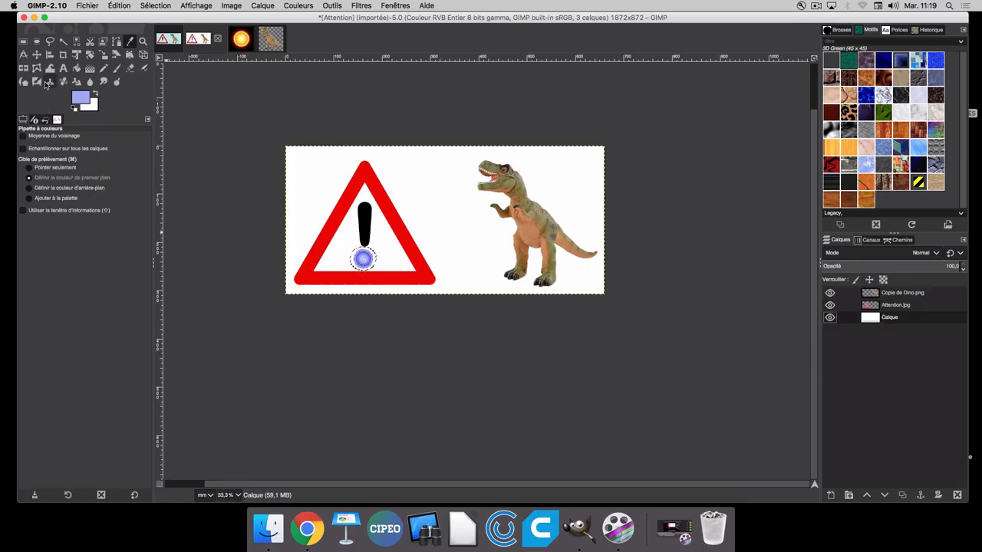
pyautogui.click(77, 68)
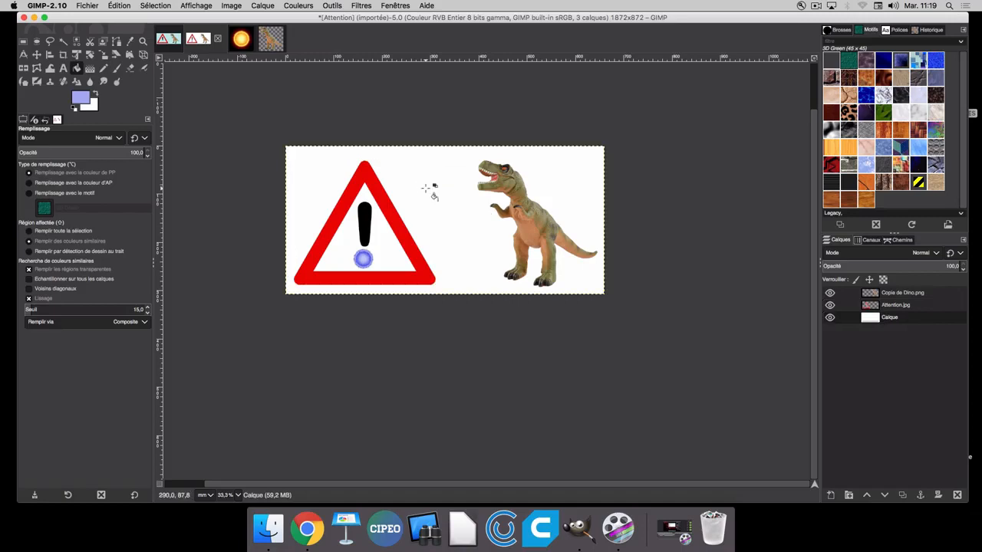
pyautogui.click(426, 188)
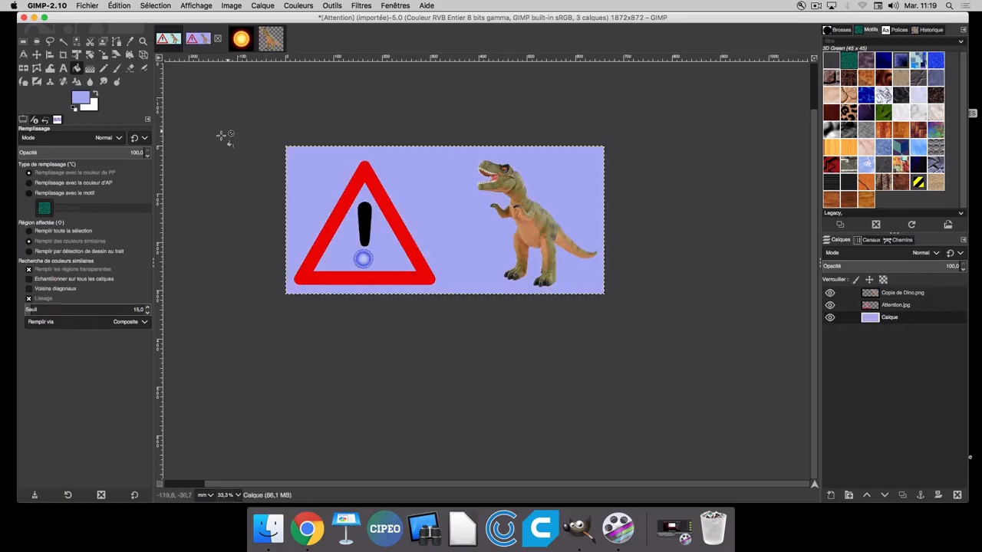
# Save the project as Exercice 1.xcf in Documents > Gimp - Les outils > Exercice 1 - Outil (A).
pyautogui.click(82, 6)
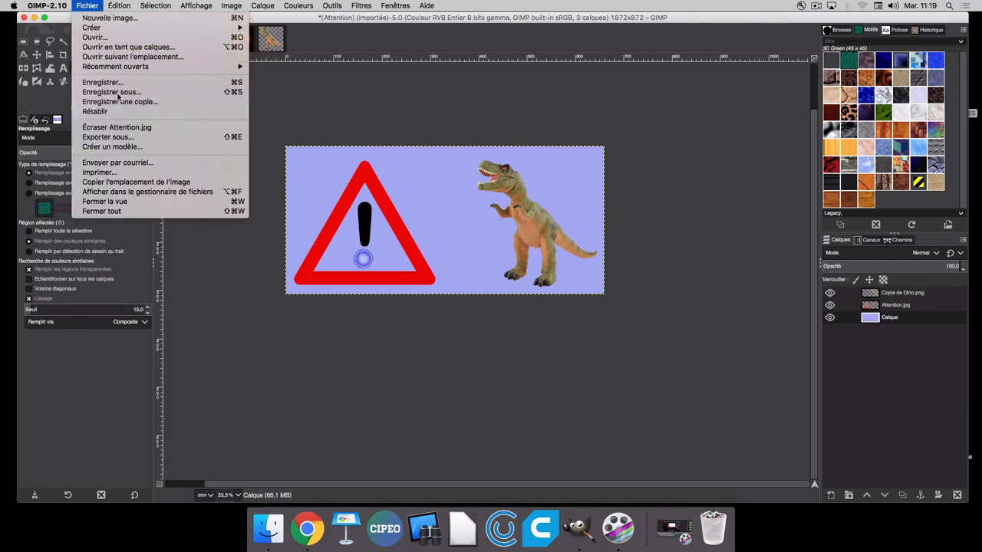
pyautogui.click(117, 102)
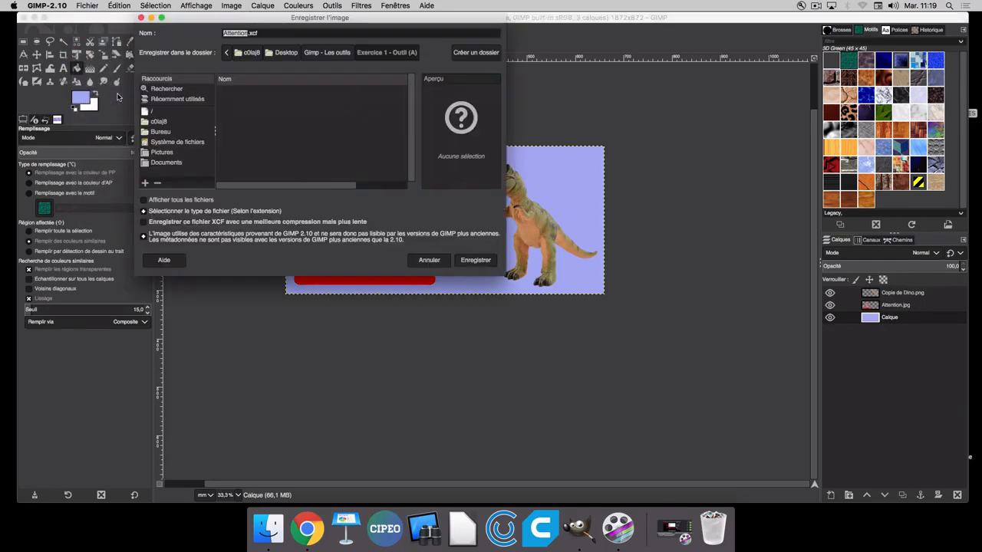
pyautogui.write('Exercice 1')
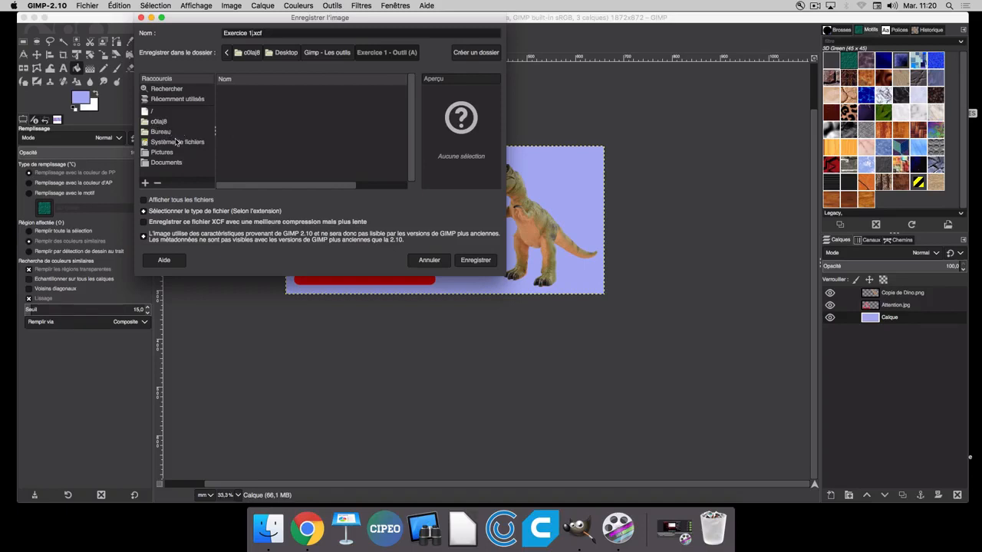
pyautogui.click(175, 163)
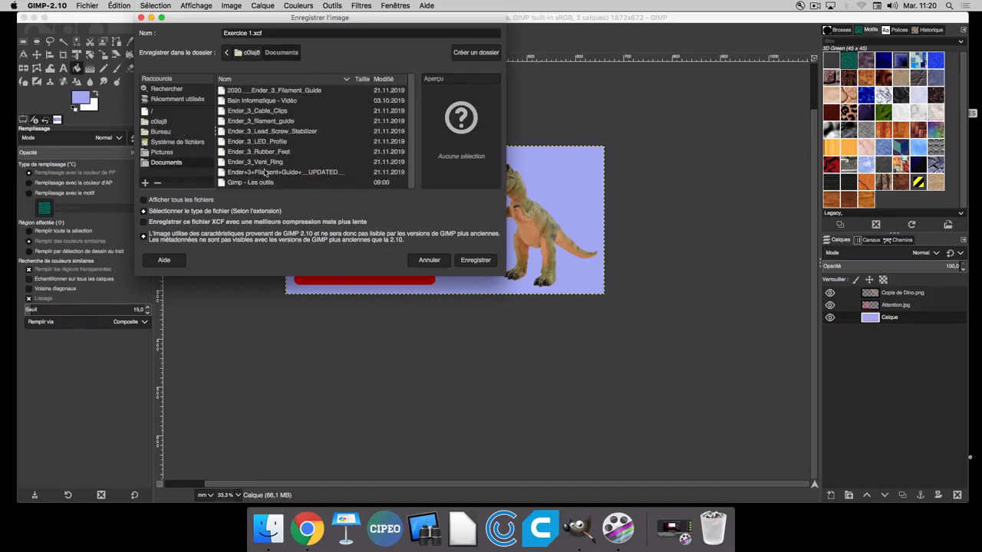
pyautogui.click(265, 184)
pyautogui.doubleClick(265, 184)
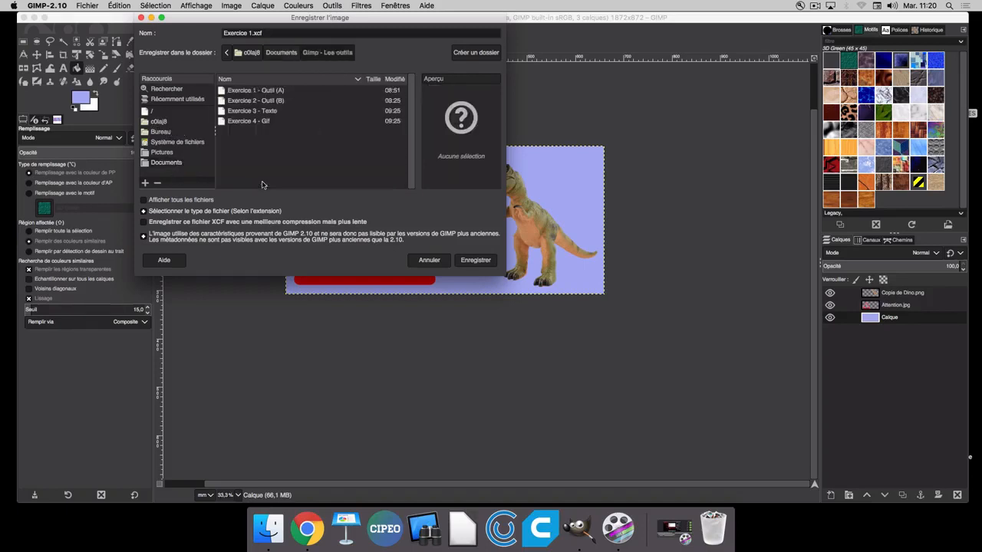
pyautogui.doubleClick(250, 93)
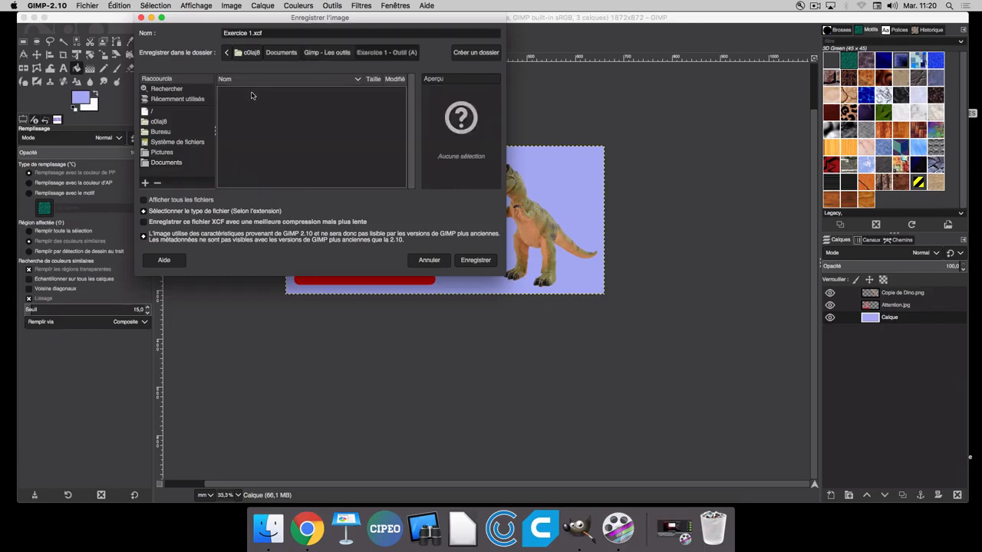
pyautogui.click(470, 262)
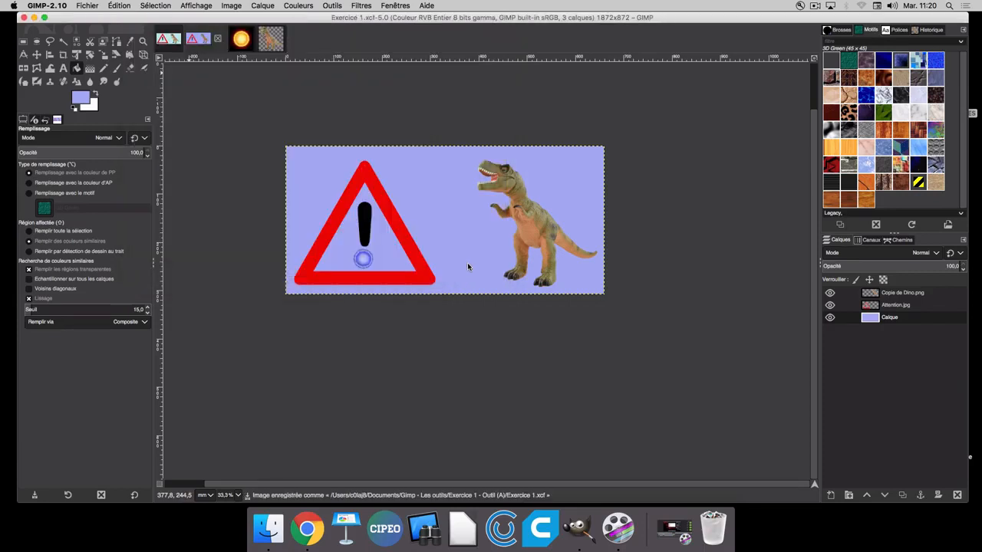
# Export the composition as Exercice 1.png to Documents > Gimp - Les outils > Exercice 1 - Outil (A) with the default PNG options.
pyautogui.click(87, 5)
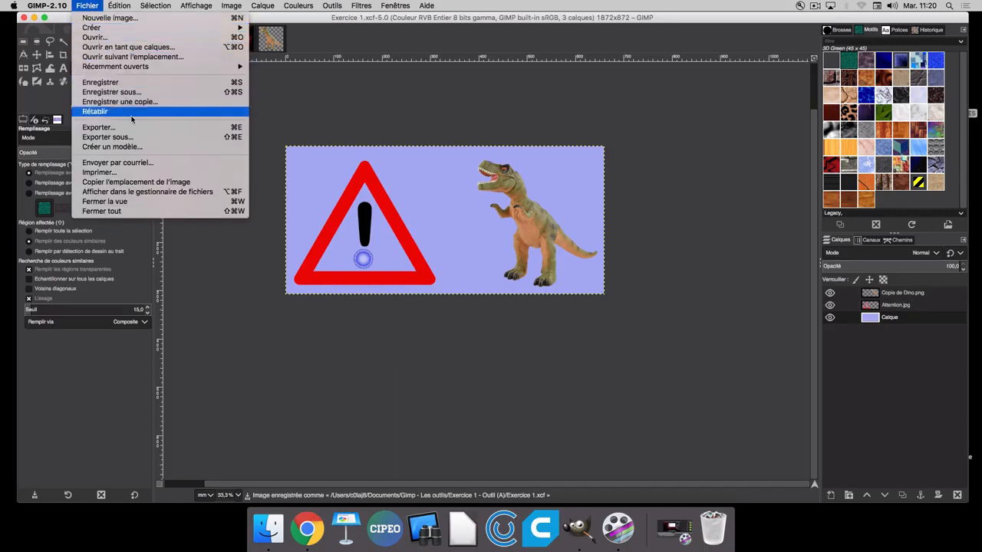
pyautogui.click(111, 137)
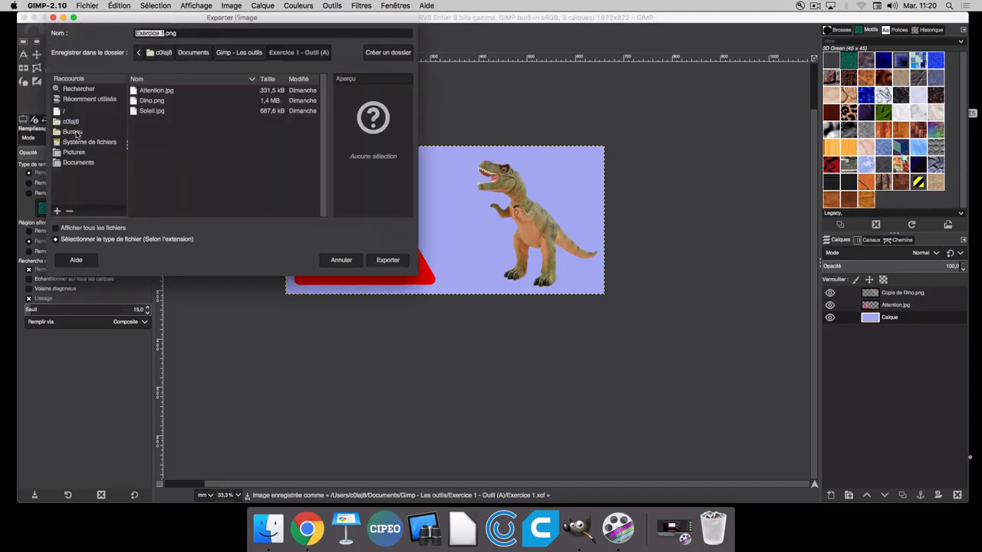
pyautogui.click(81, 164)
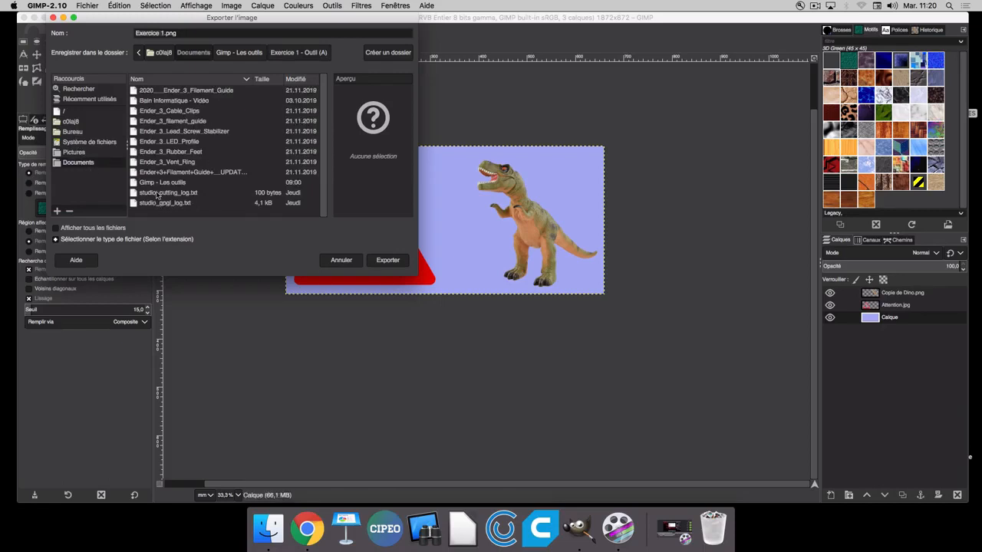
pyautogui.doubleClick(172, 183)
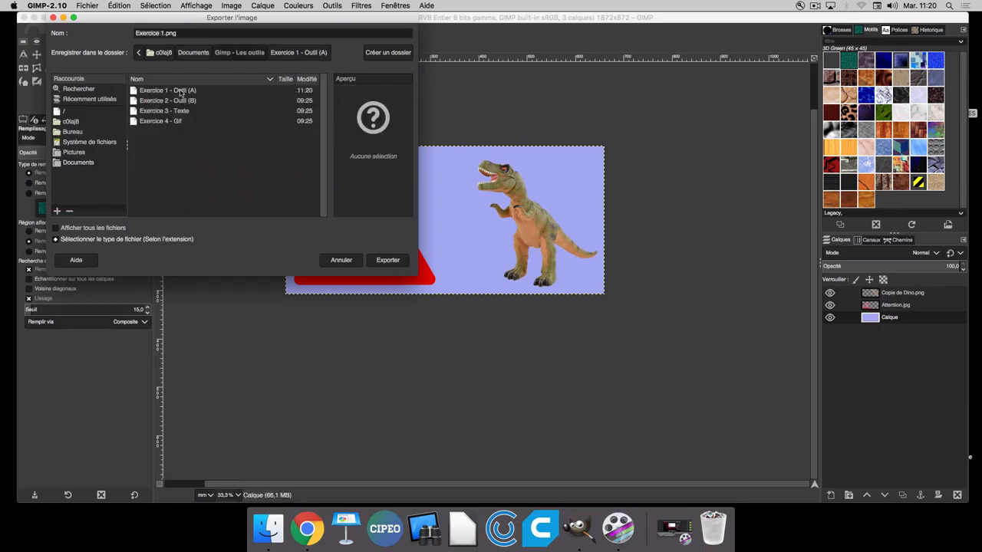
pyautogui.doubleClick(181, 91)
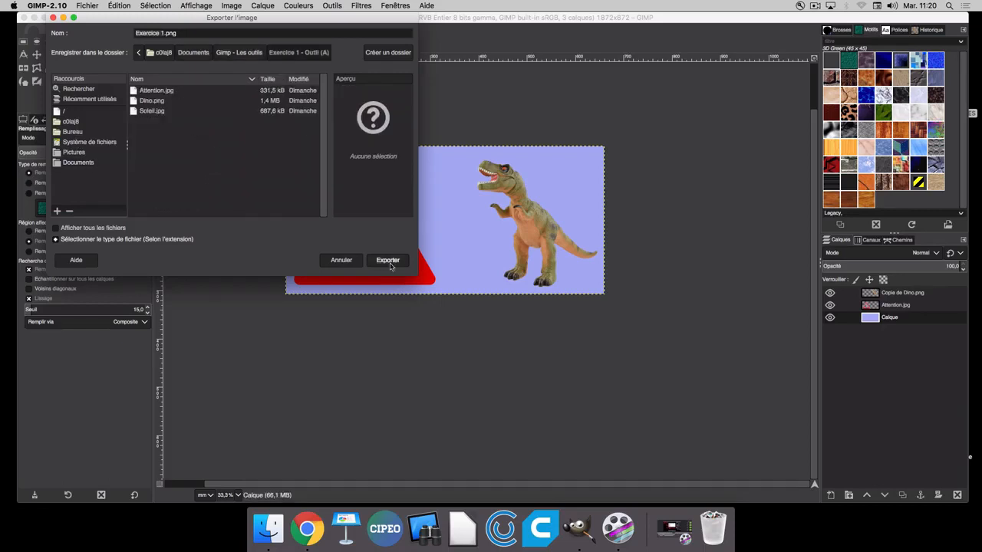
pyautogui.click(388, 262)
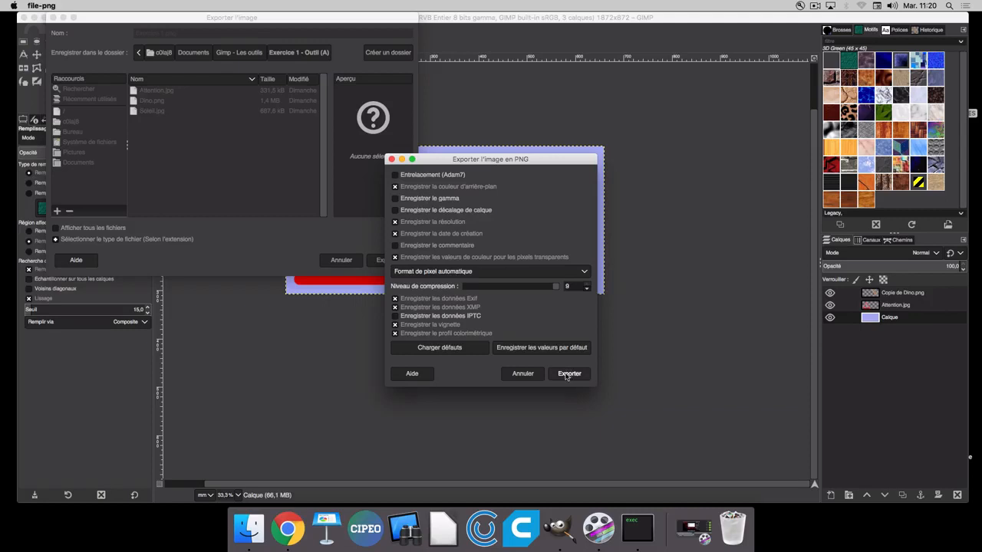
pyautogui.click(568, 374)
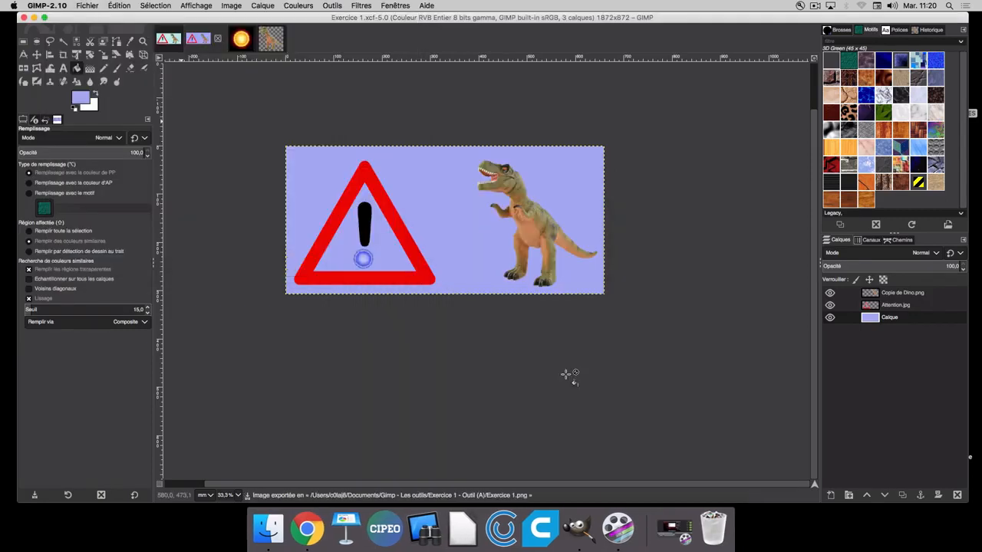
# Check which images have unsaved changes and look through the open sign, sun and dinosaur source images.
pyautogui.click(23, 17)
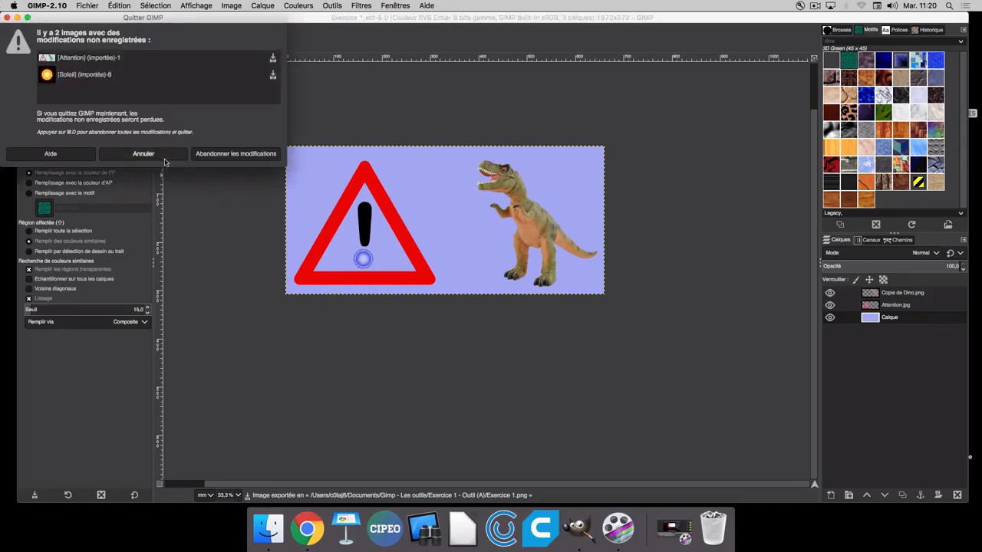
pyautogui.click(154, 154)
pyautogui.click(241, 47)
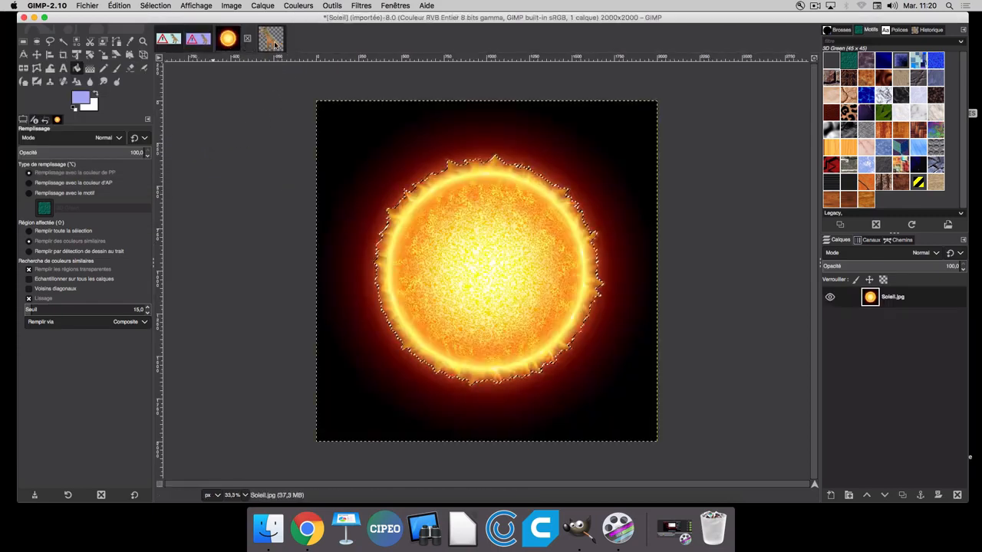
pyautogui.click(265, 44)
pyautogui.click(230, 44)
pyautogui.click(172, 42)
pyautogui.click(228, 40)
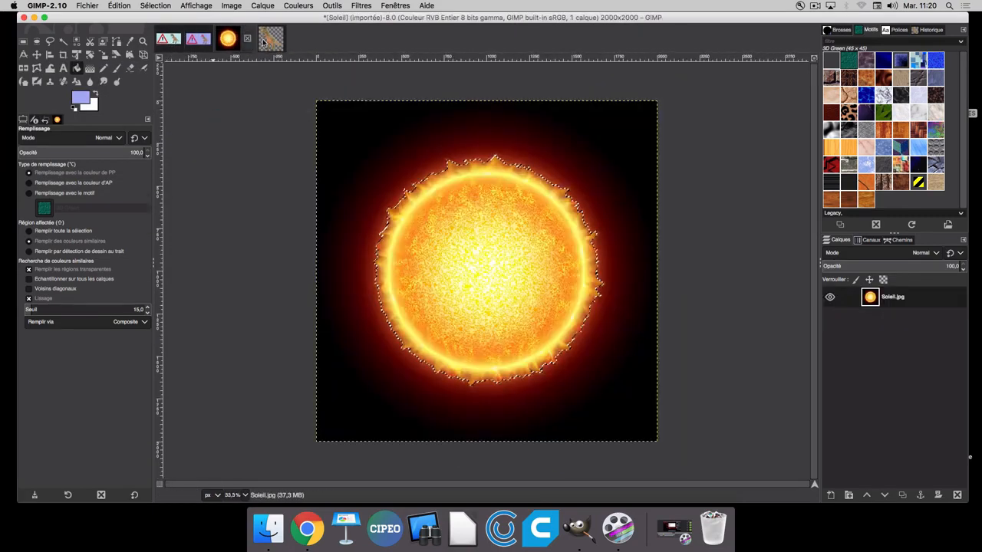
pyautogui.click(267, 40)
pyautogui.click(83, 6)
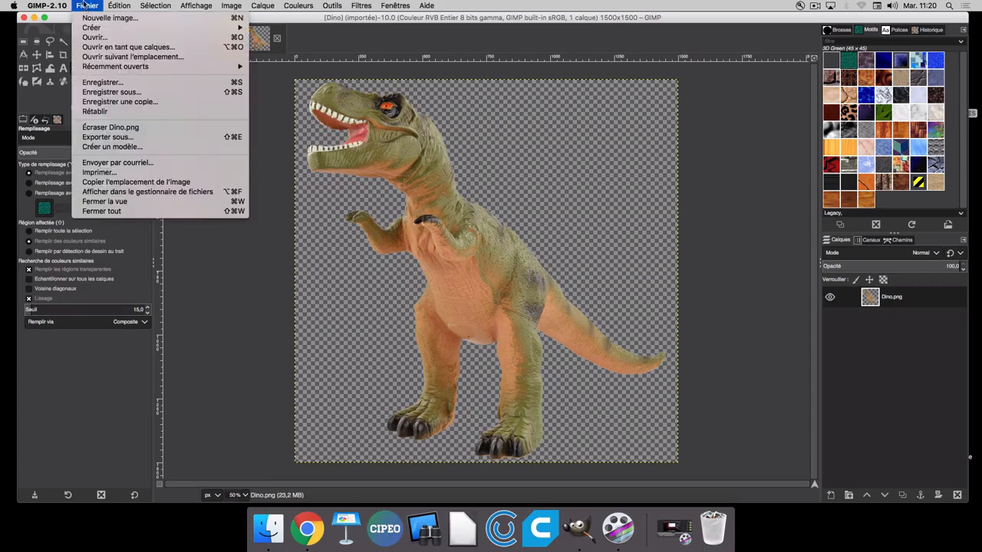
pyautogui.click(52, 7)
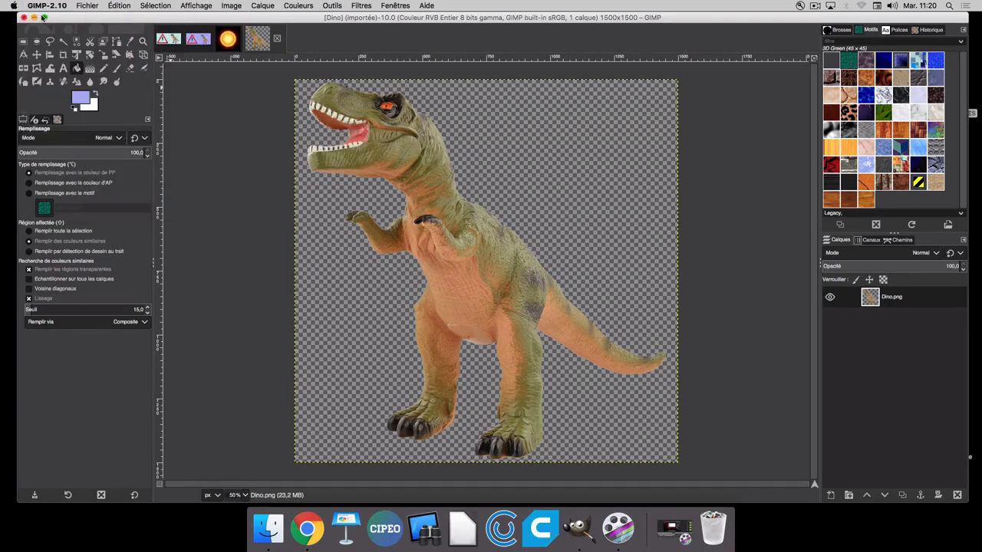
# Quit the image editor, discarding the unsaved changes, and move the Exercice 1 - Outil (A) folder window clear of the desktop icons.
pyautogui.click(25, 18)
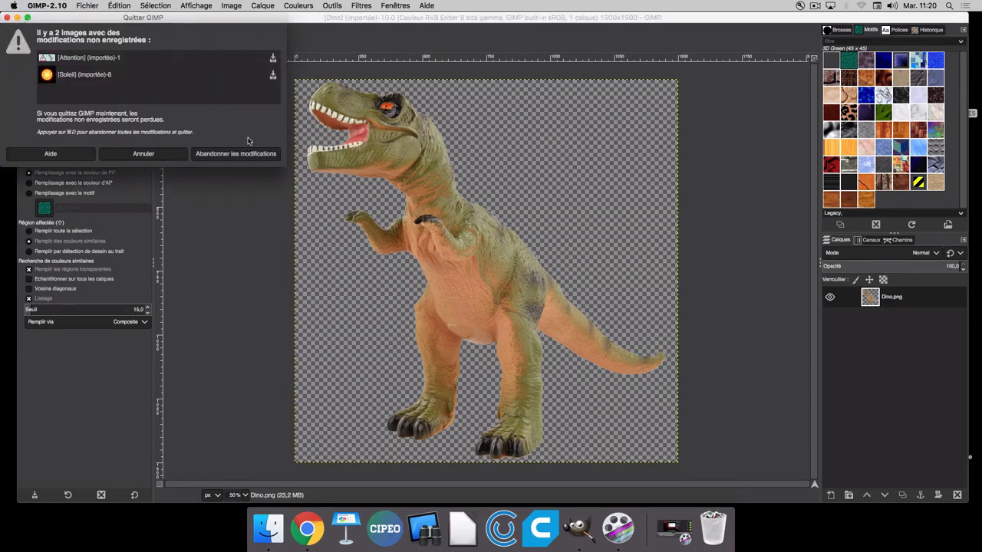
pyautogui.click(244, 154)
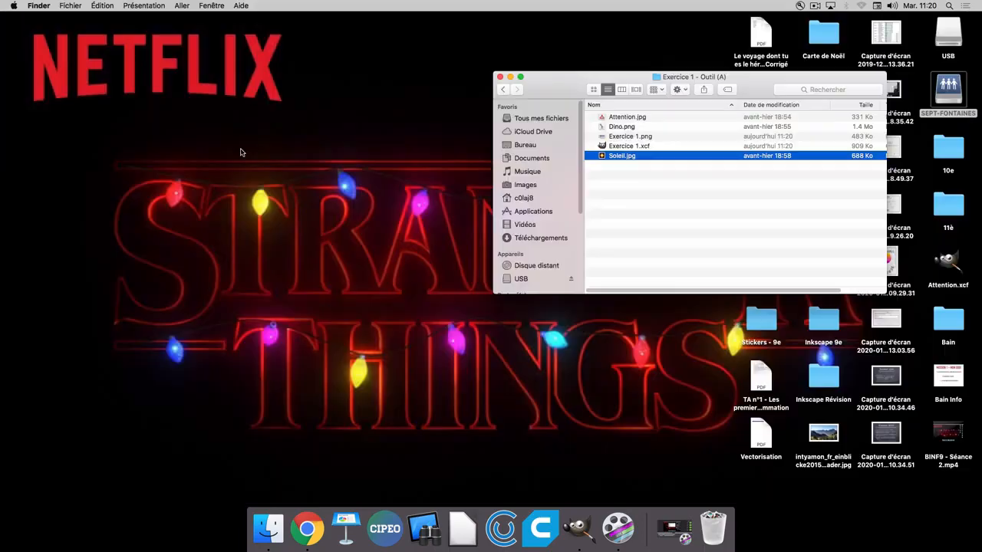
pyautogui.moveTo(561, 95); pyautogui.dragTo(254, 90)
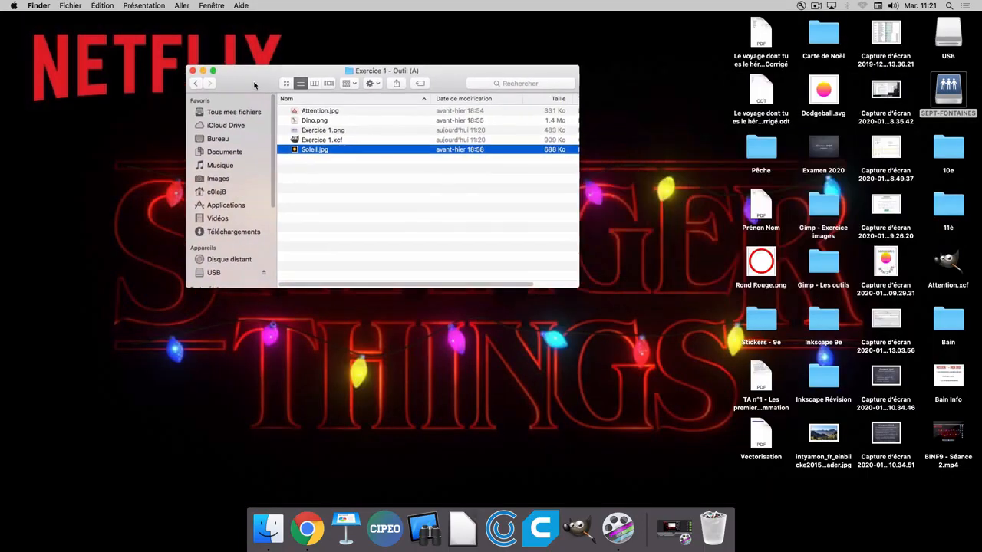
# Check the saved files in the Exercice 1 - Outil (A) folder and preview Exercice 1.png.
pyautogui.click(324, 139)
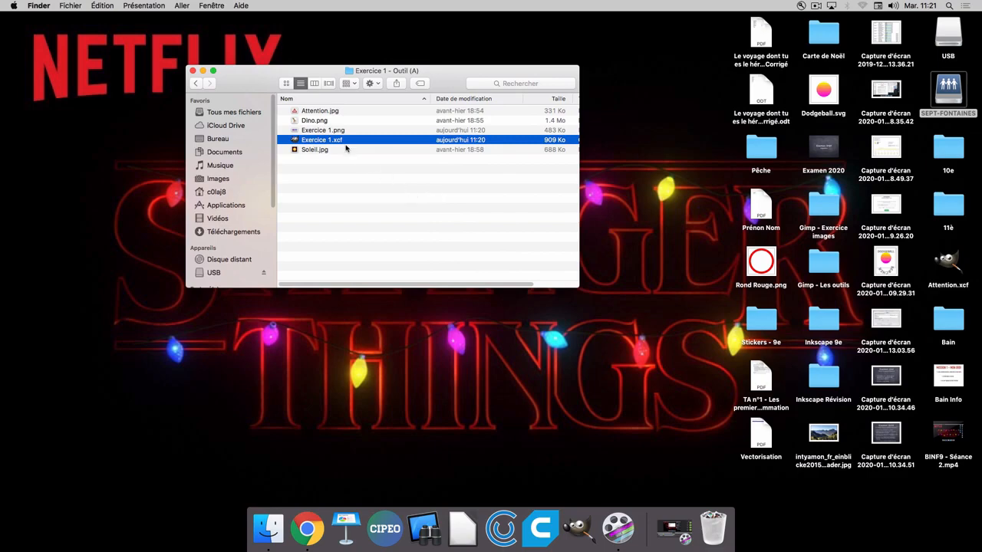
pyautogui.click(323, 150)
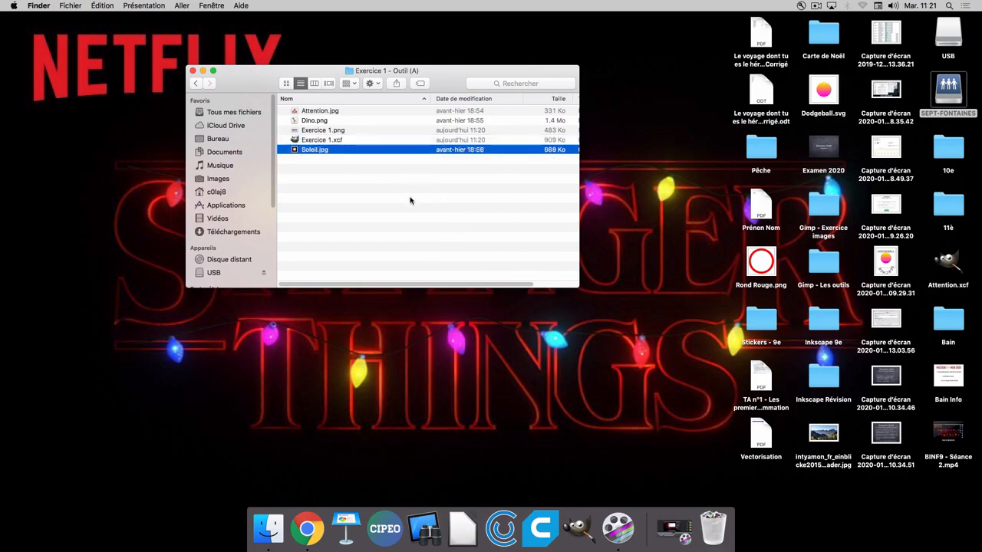
pyautogui.click(337, 131)
pyautogui.press('space')
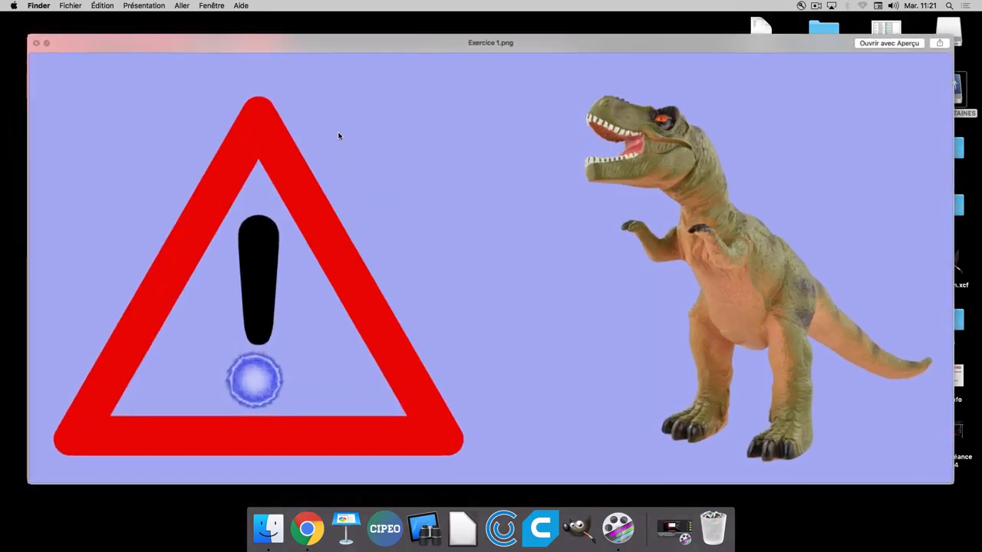
pyautogui.press('space')
pyautogui.click(383, 204)
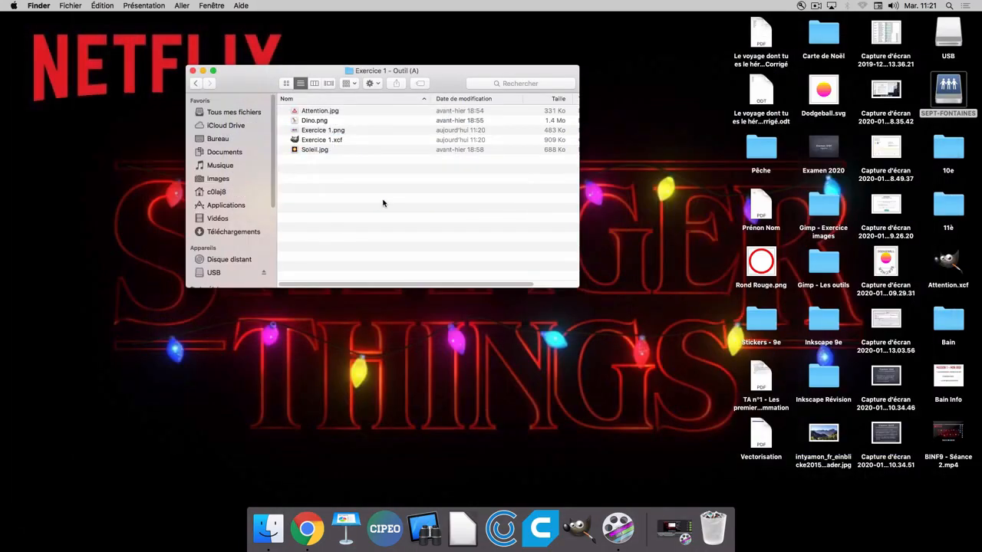